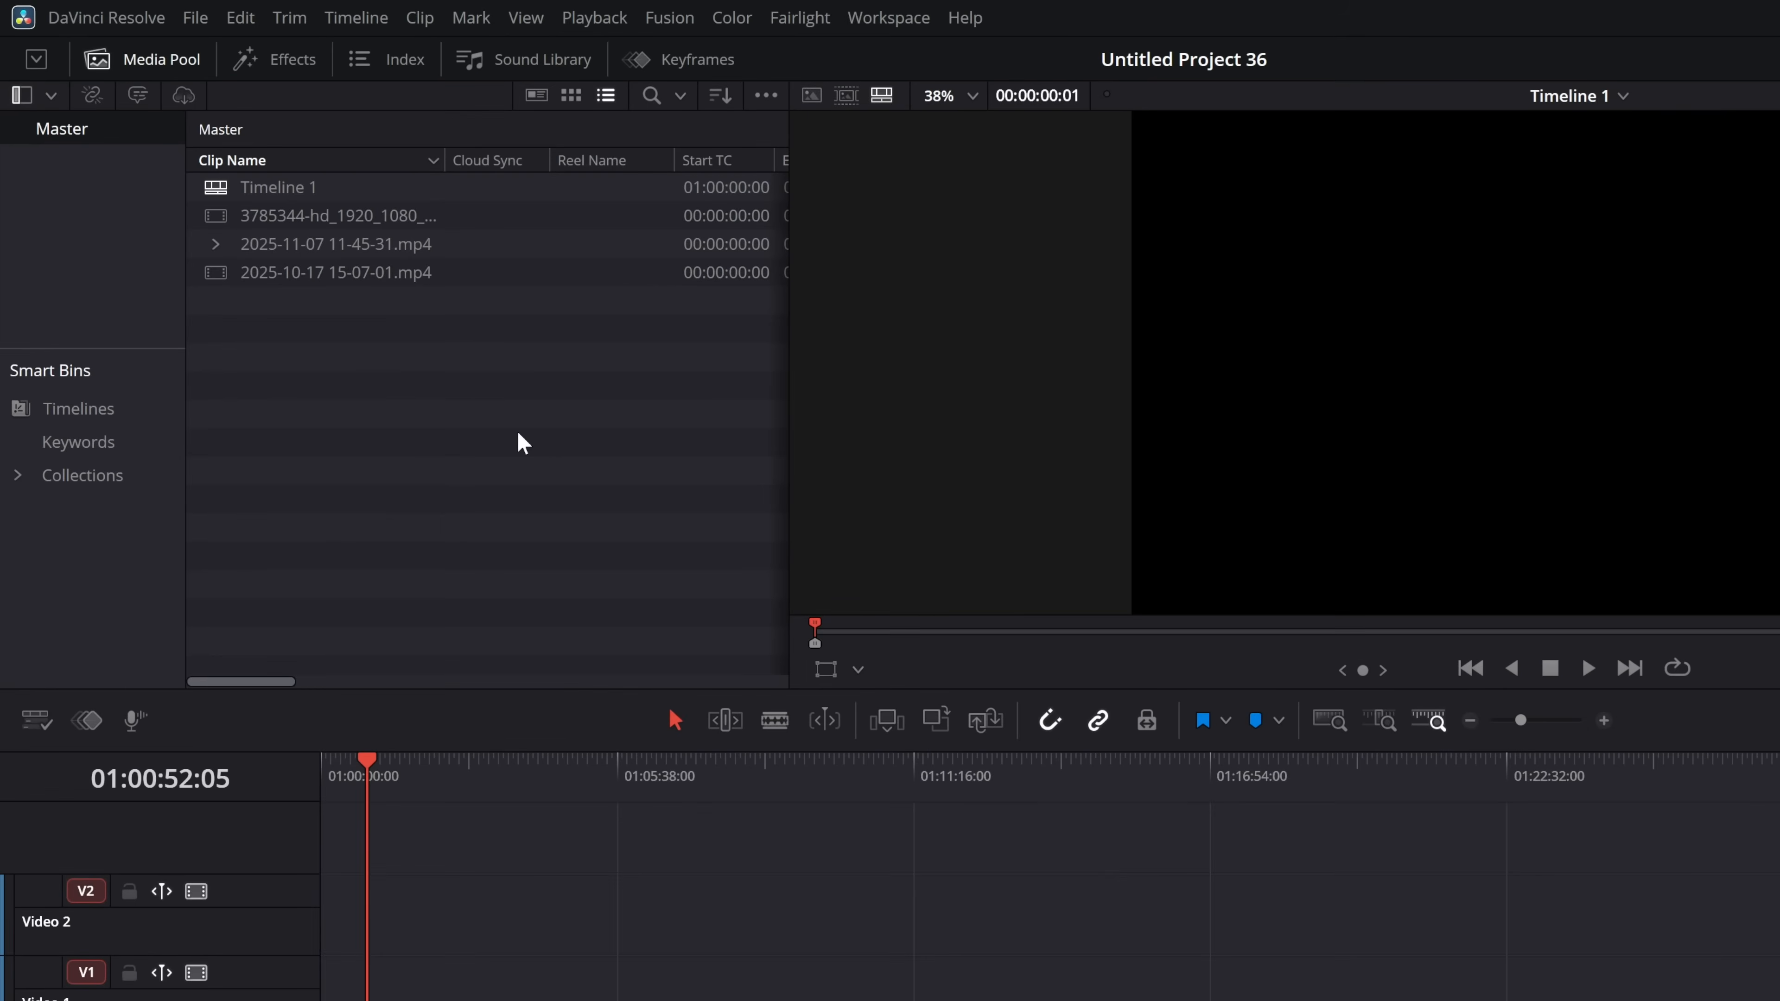
pyautogui.click(577, 100)
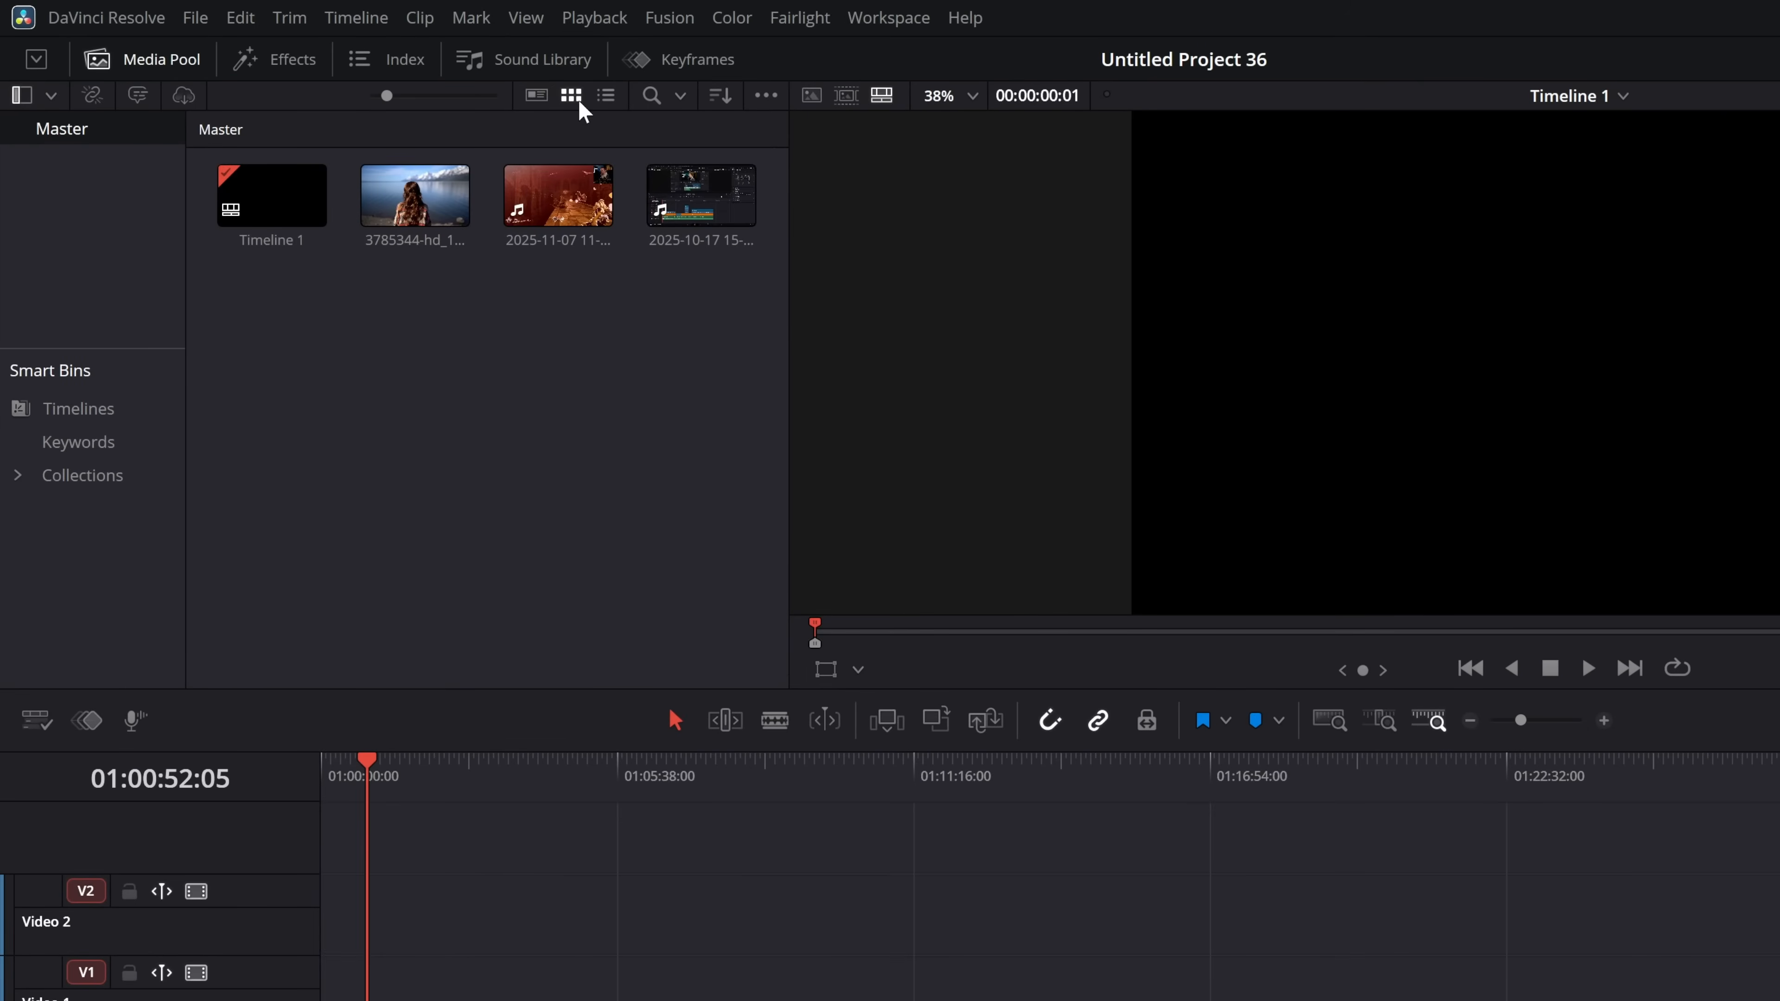
pyautogui.click(606, 97)
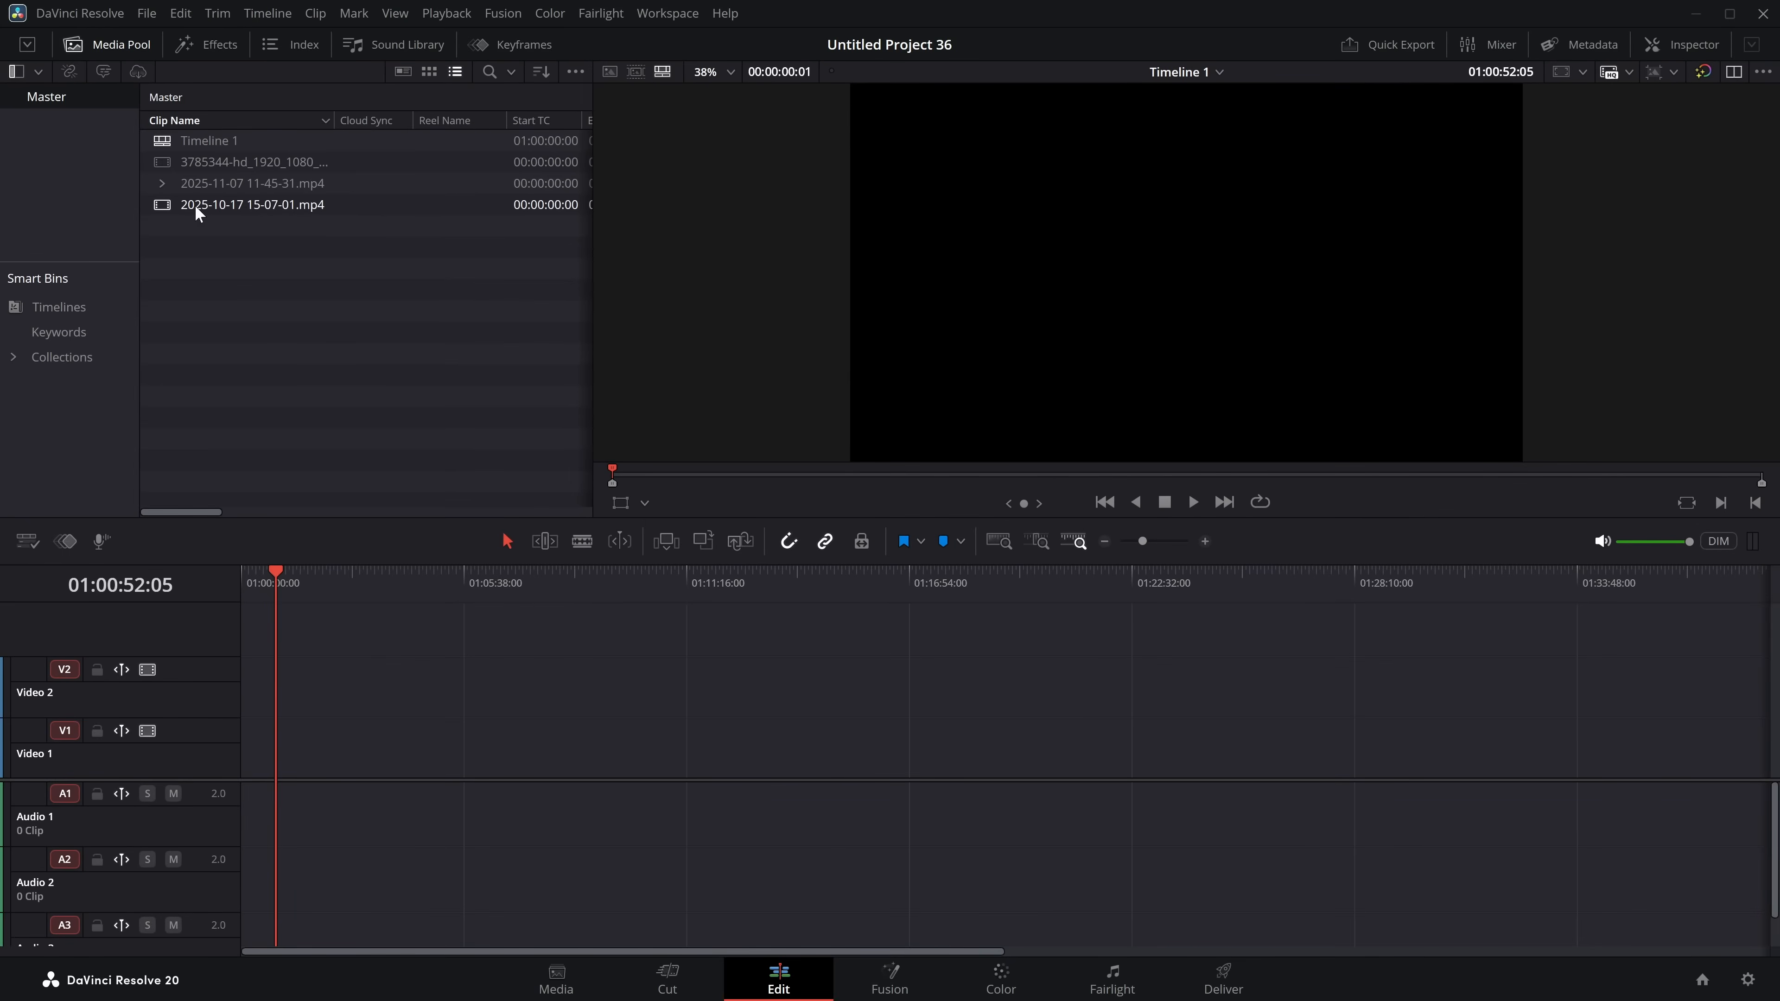
pyautogui.doubleClick(246, 205)
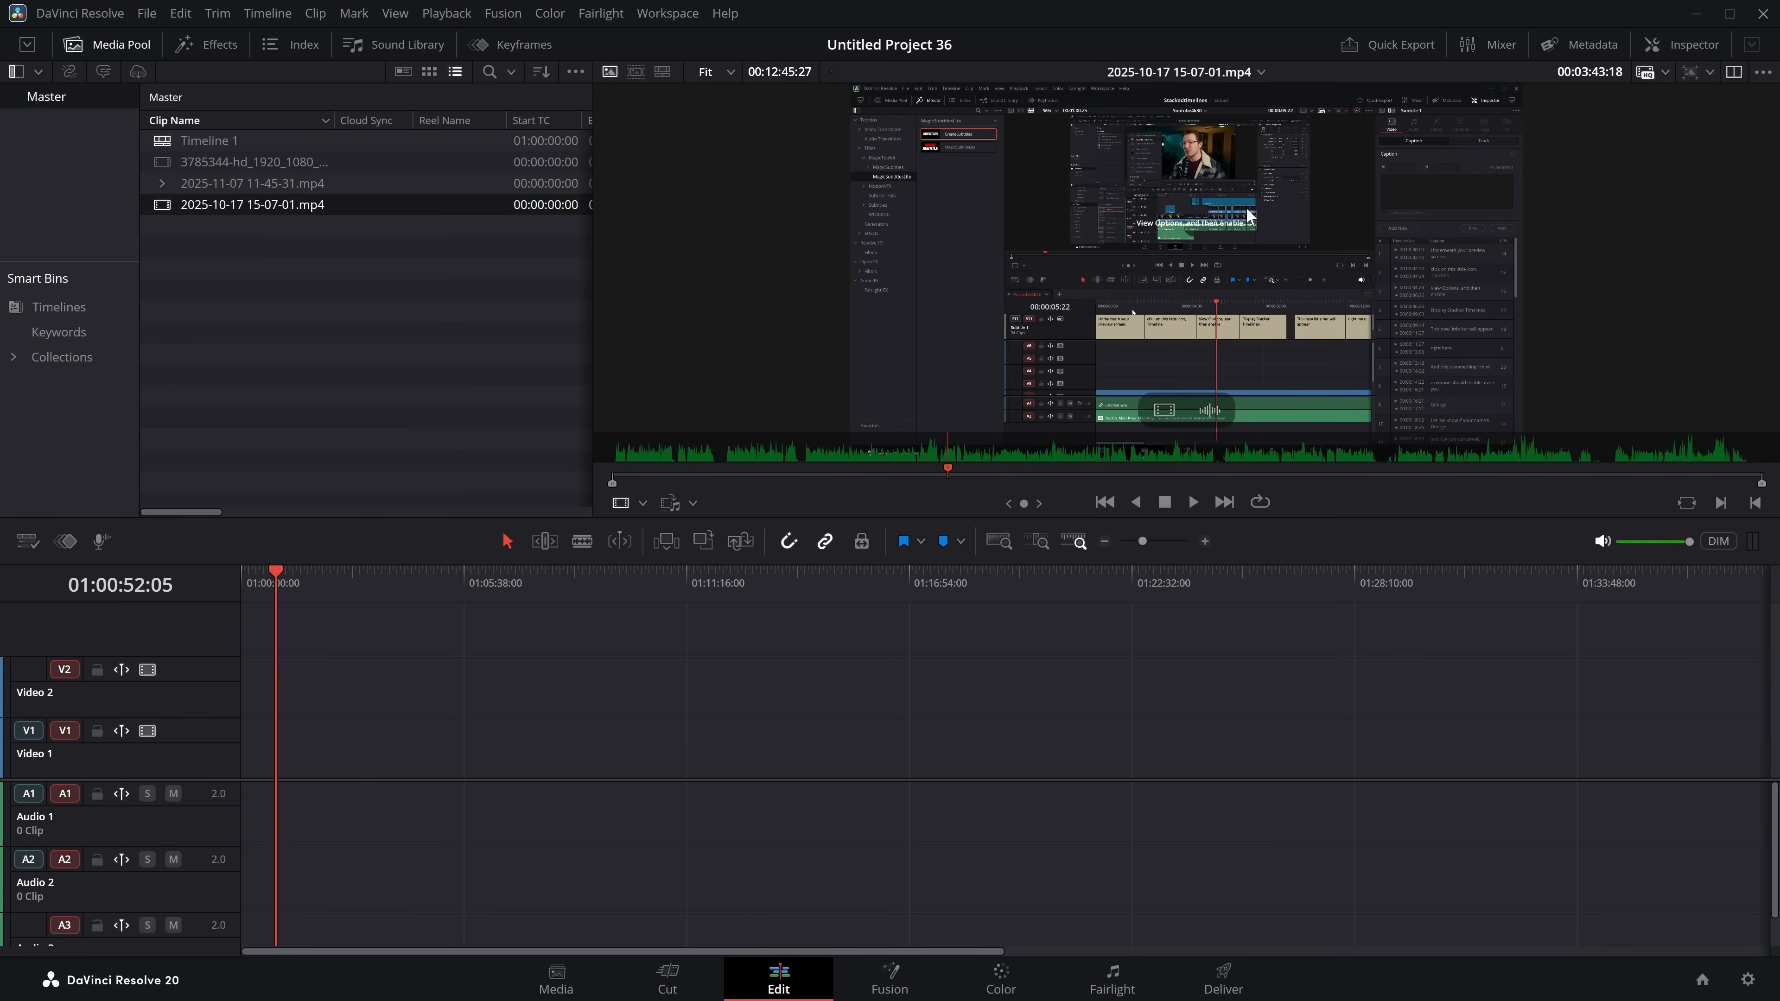
# Skim the opened clip and check the source viewer's option for showing the audio waveform.
pyautogui.click(649, 475)
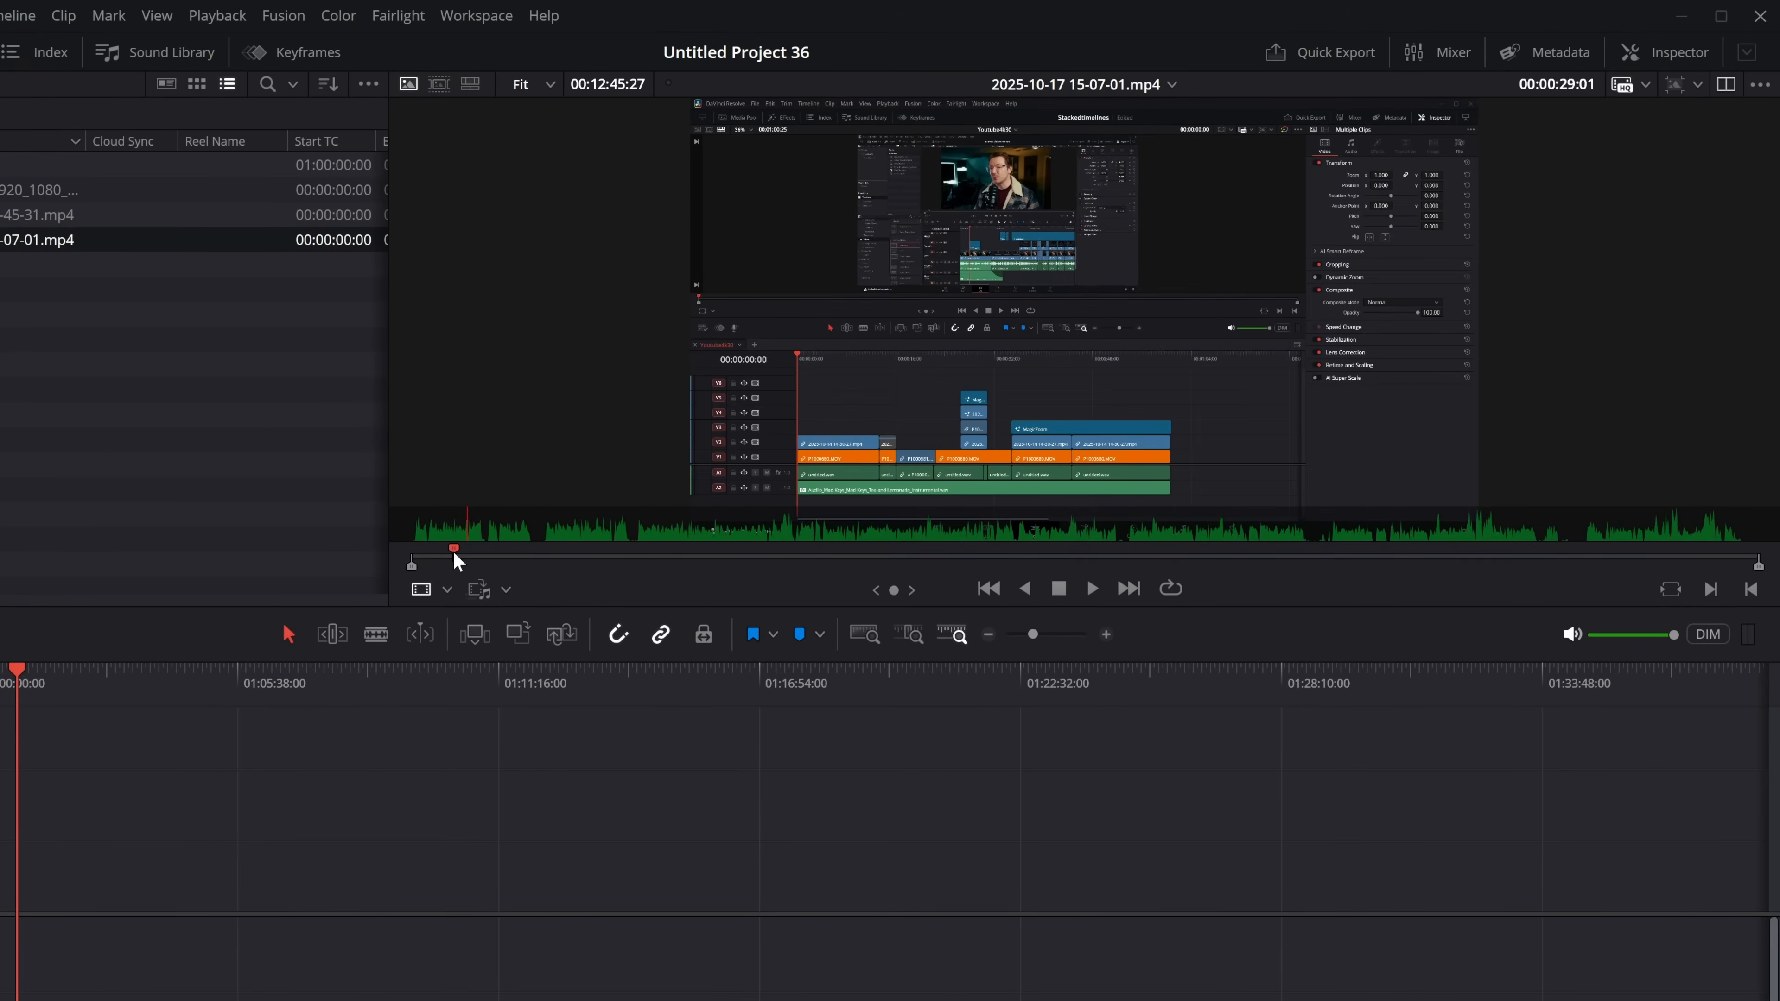
pyautogui.moveTo(454, 561); pyautogui.dragTo(428, 554)
pyautogui.click(1760, 86)
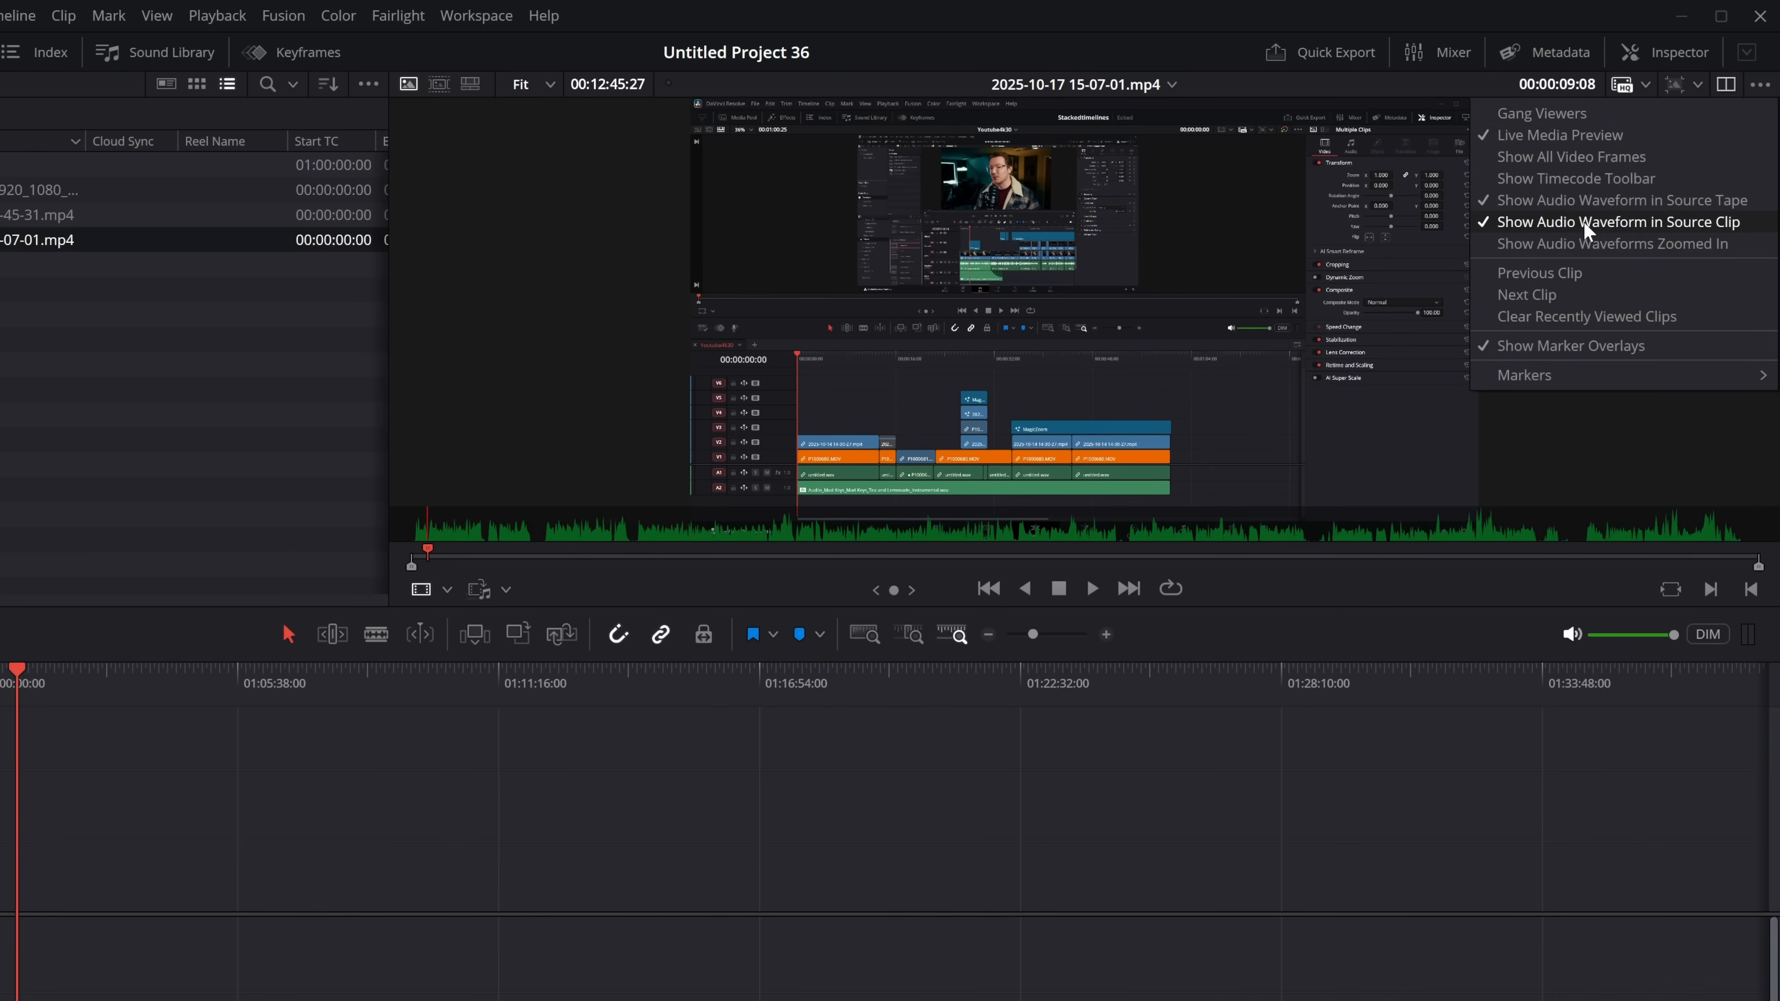
pyautogui.click(1553, 481)
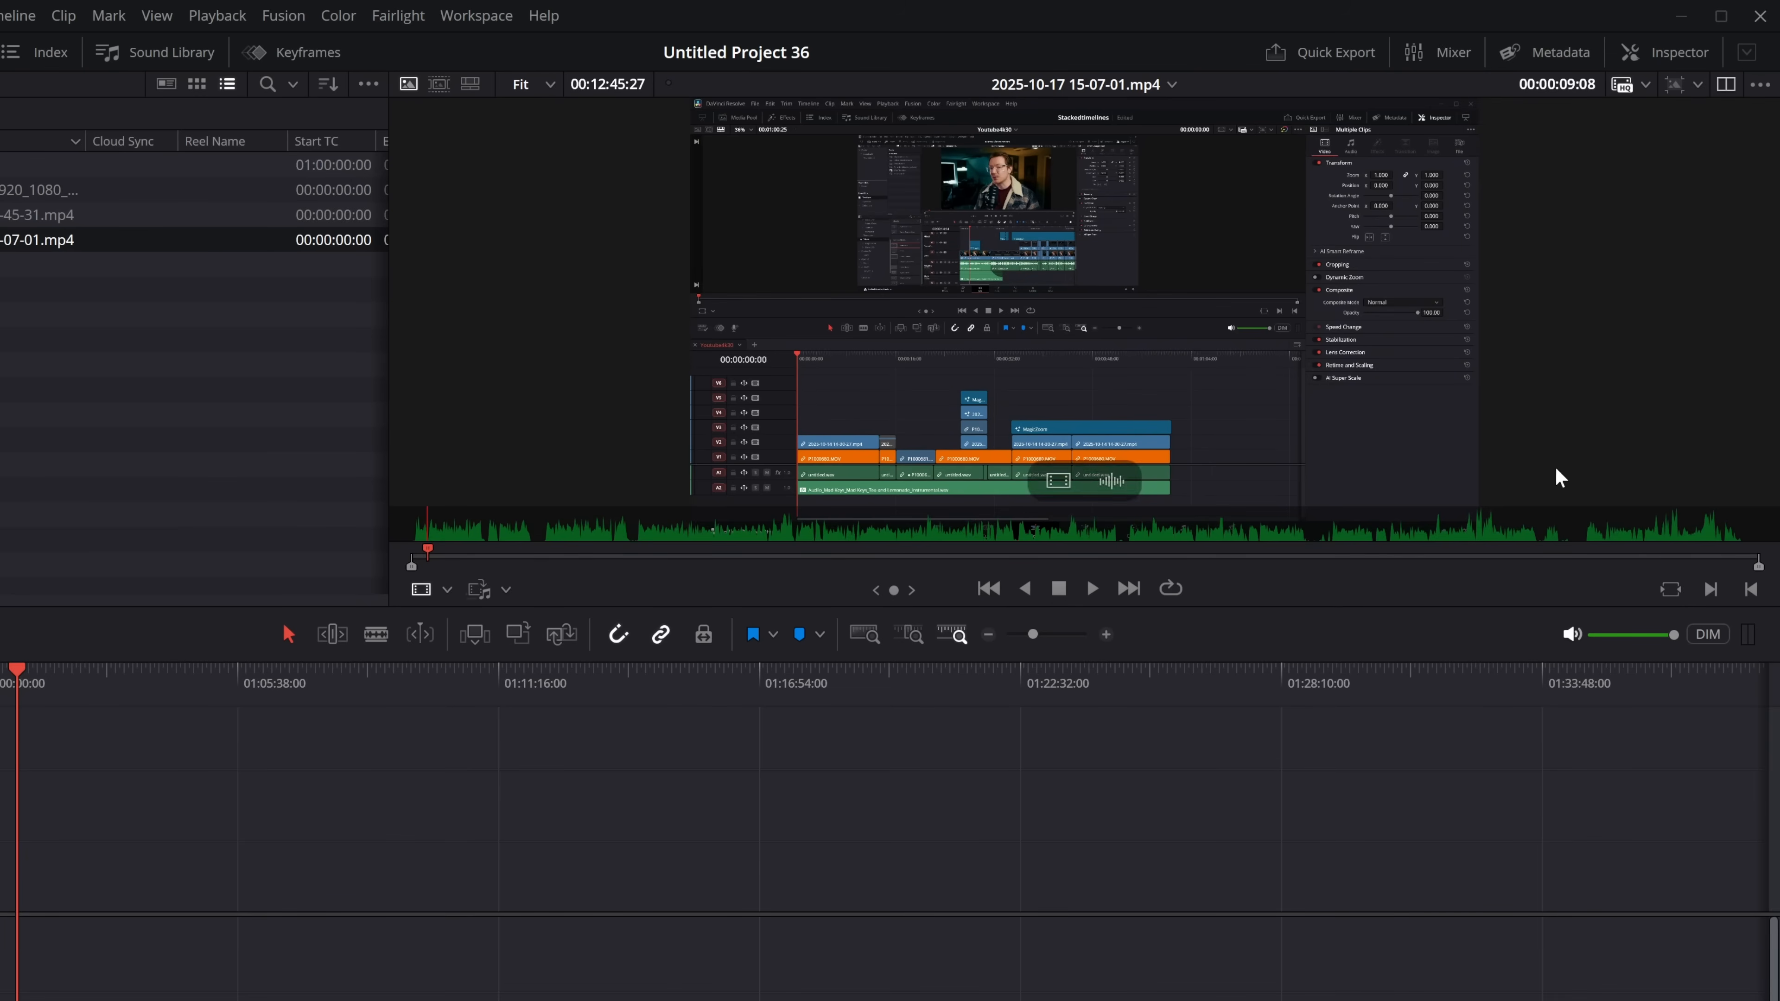
pyautogui.click(1164, 554)
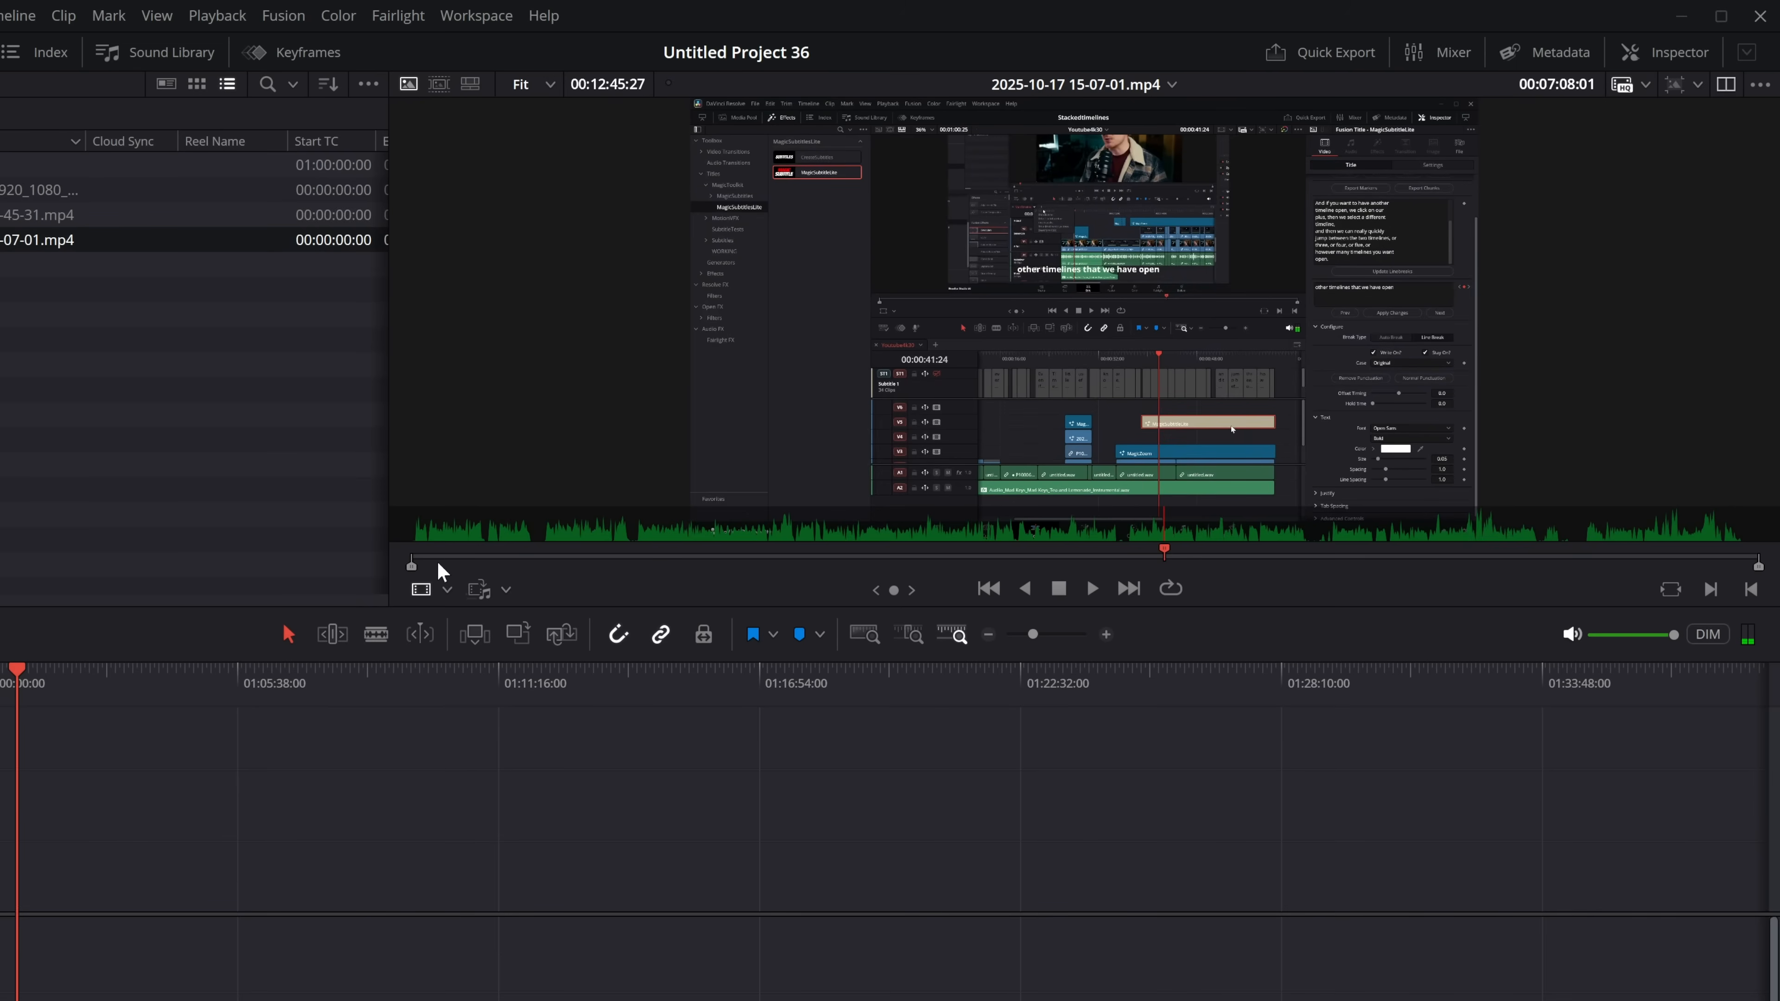
# Add a marker at 00:00:01:26 near the clip's start and name it StartSection.
pyautogui.moveTo(509, 567); pyautogui.dragTo(424, 568)
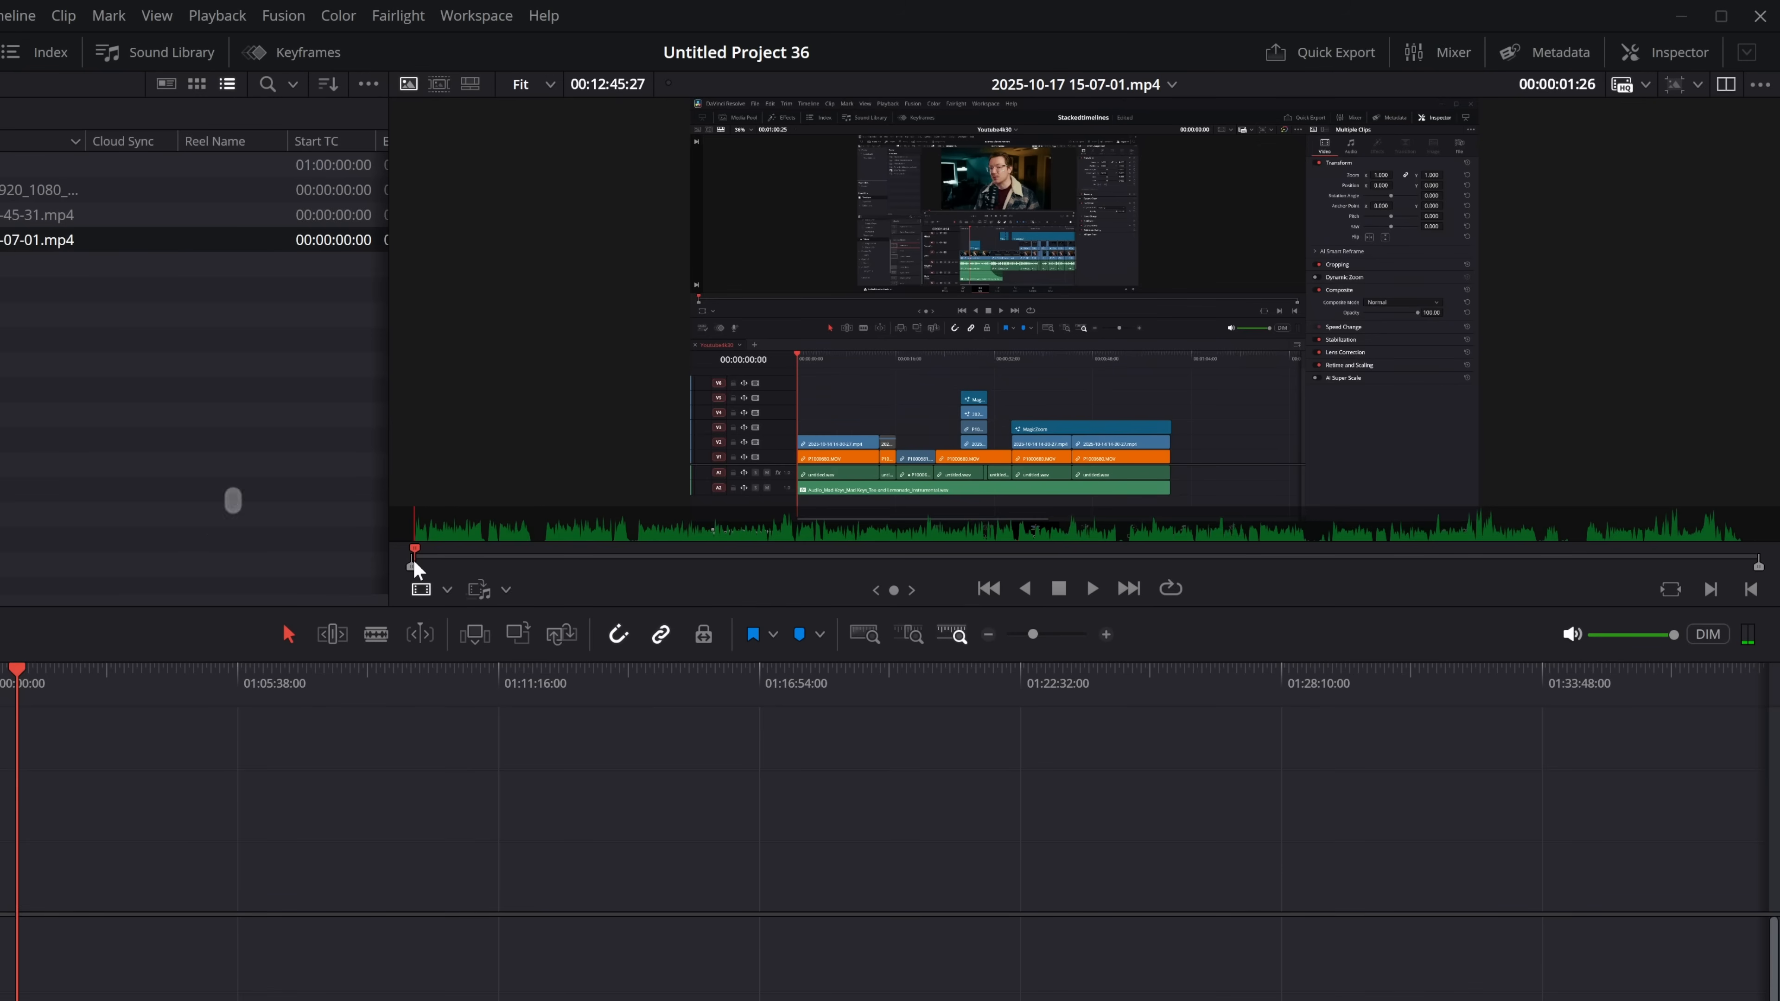
pyautogui.press('m')
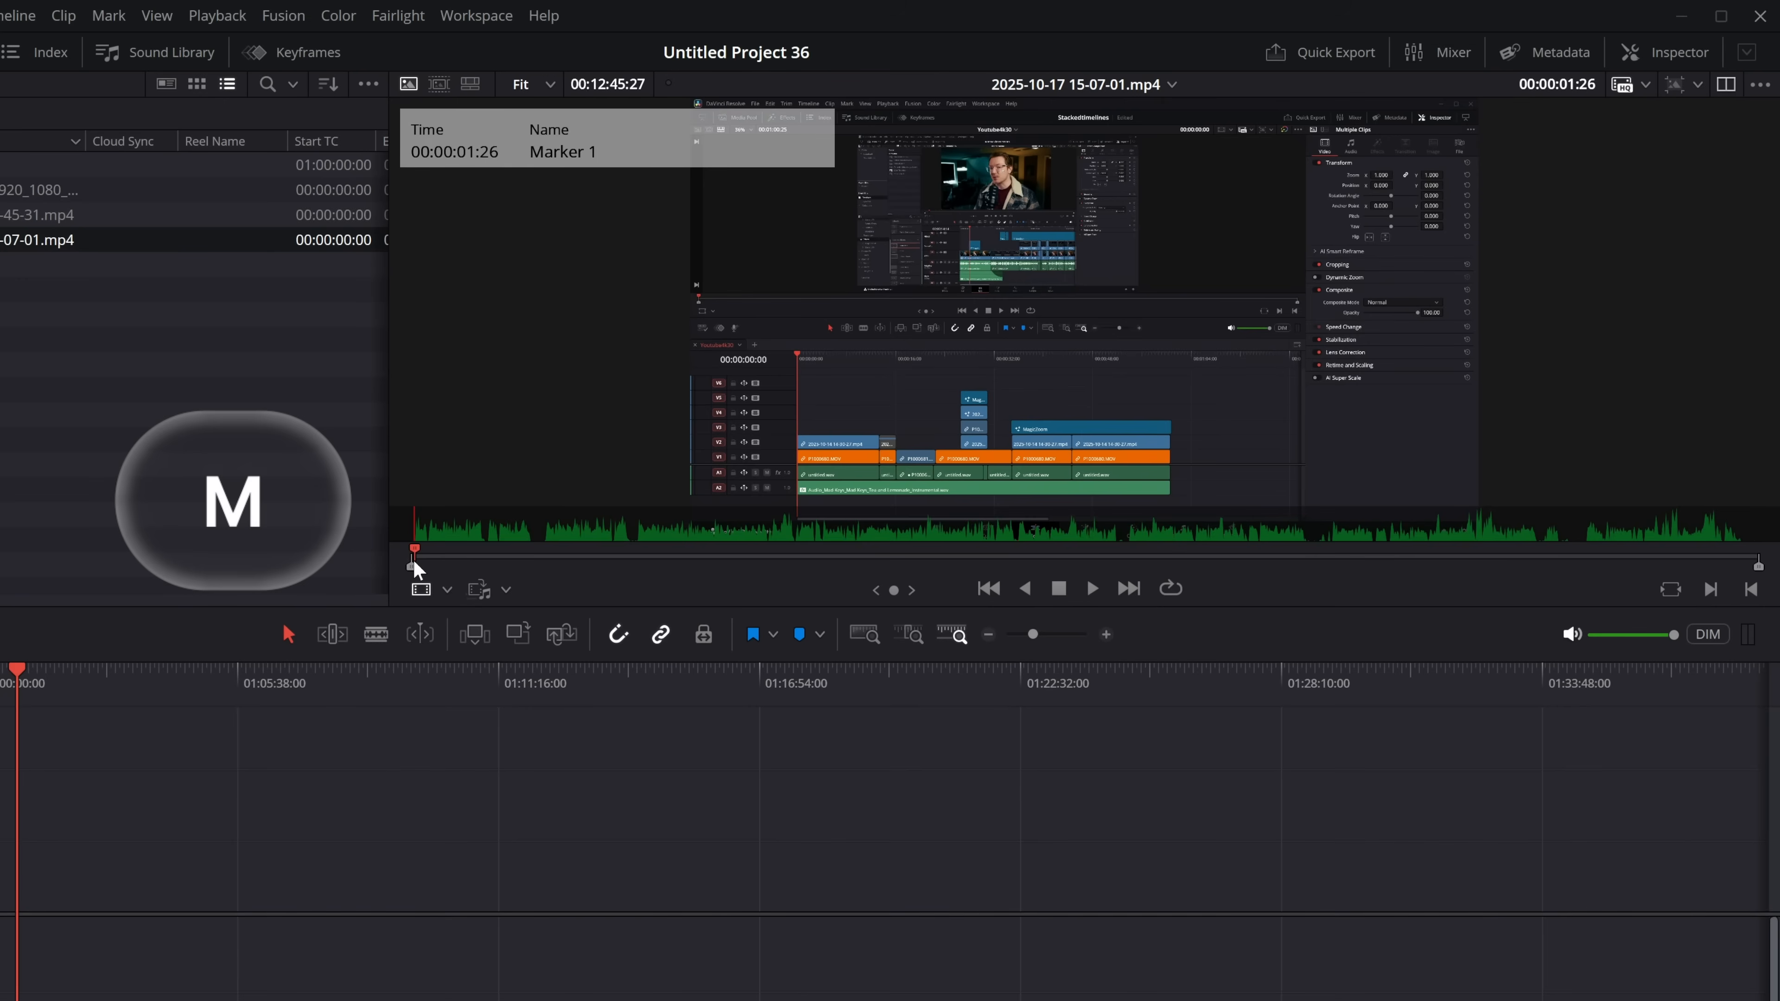
pyautogui.press('m')
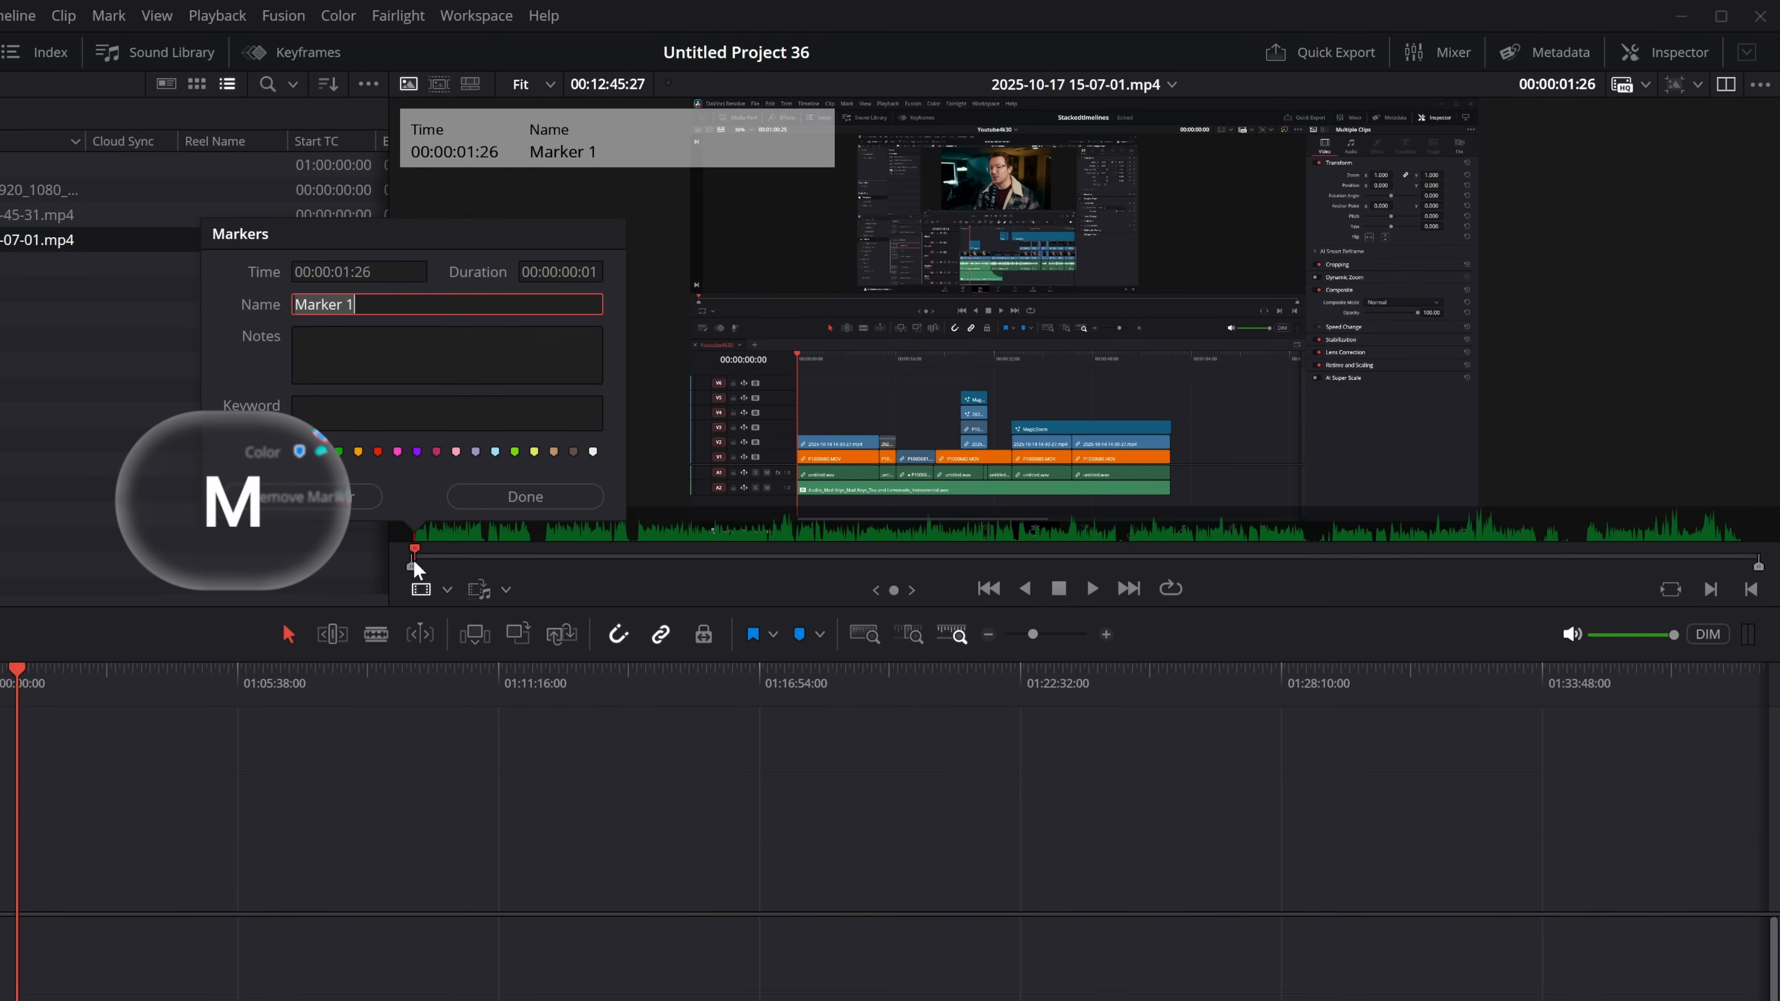
pyautogui.write('StartSection')
pyautogui.press('Tab')
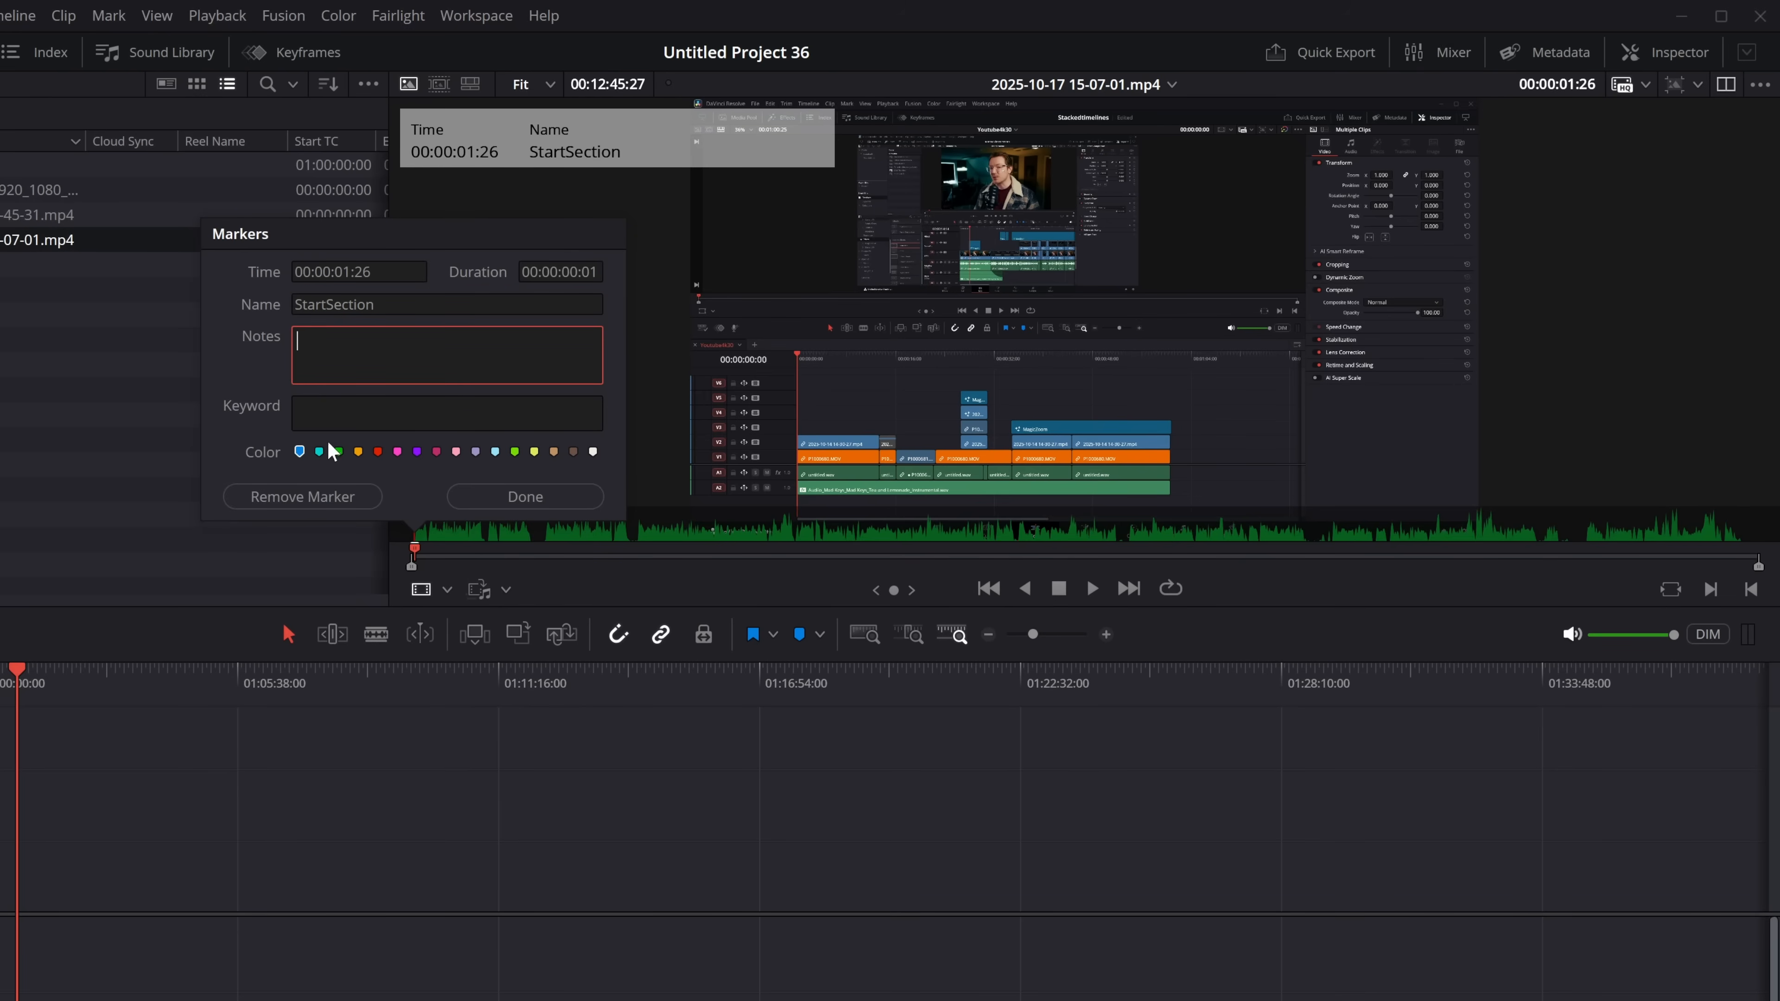
pyautogui.click(526, 497)
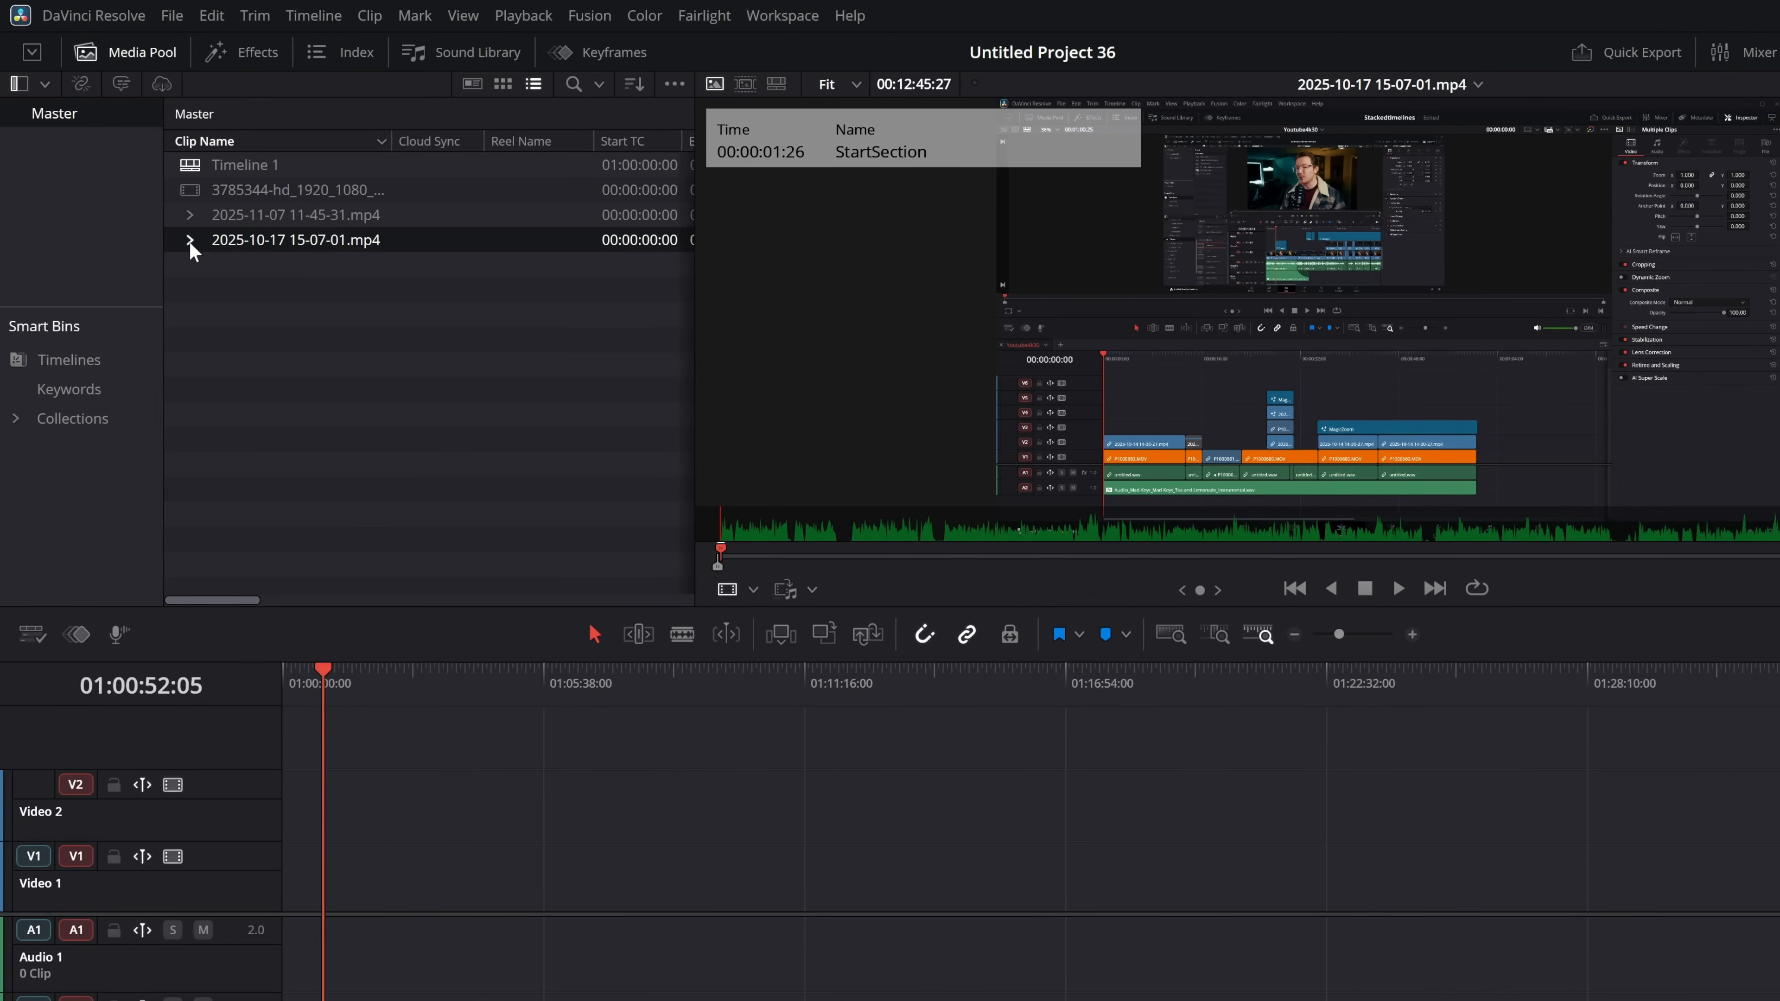
# Add a second marker named SecondSection at 00:01:15:29 and check the clip's marker entries in the media pool.
pyautogui.click(189, 240)
pyautogui.click(189, 241)
pyautogui.moveTo(728, 554); pyautogui.dragTo(853, 556)
pyautogui.write('mSecondSection')
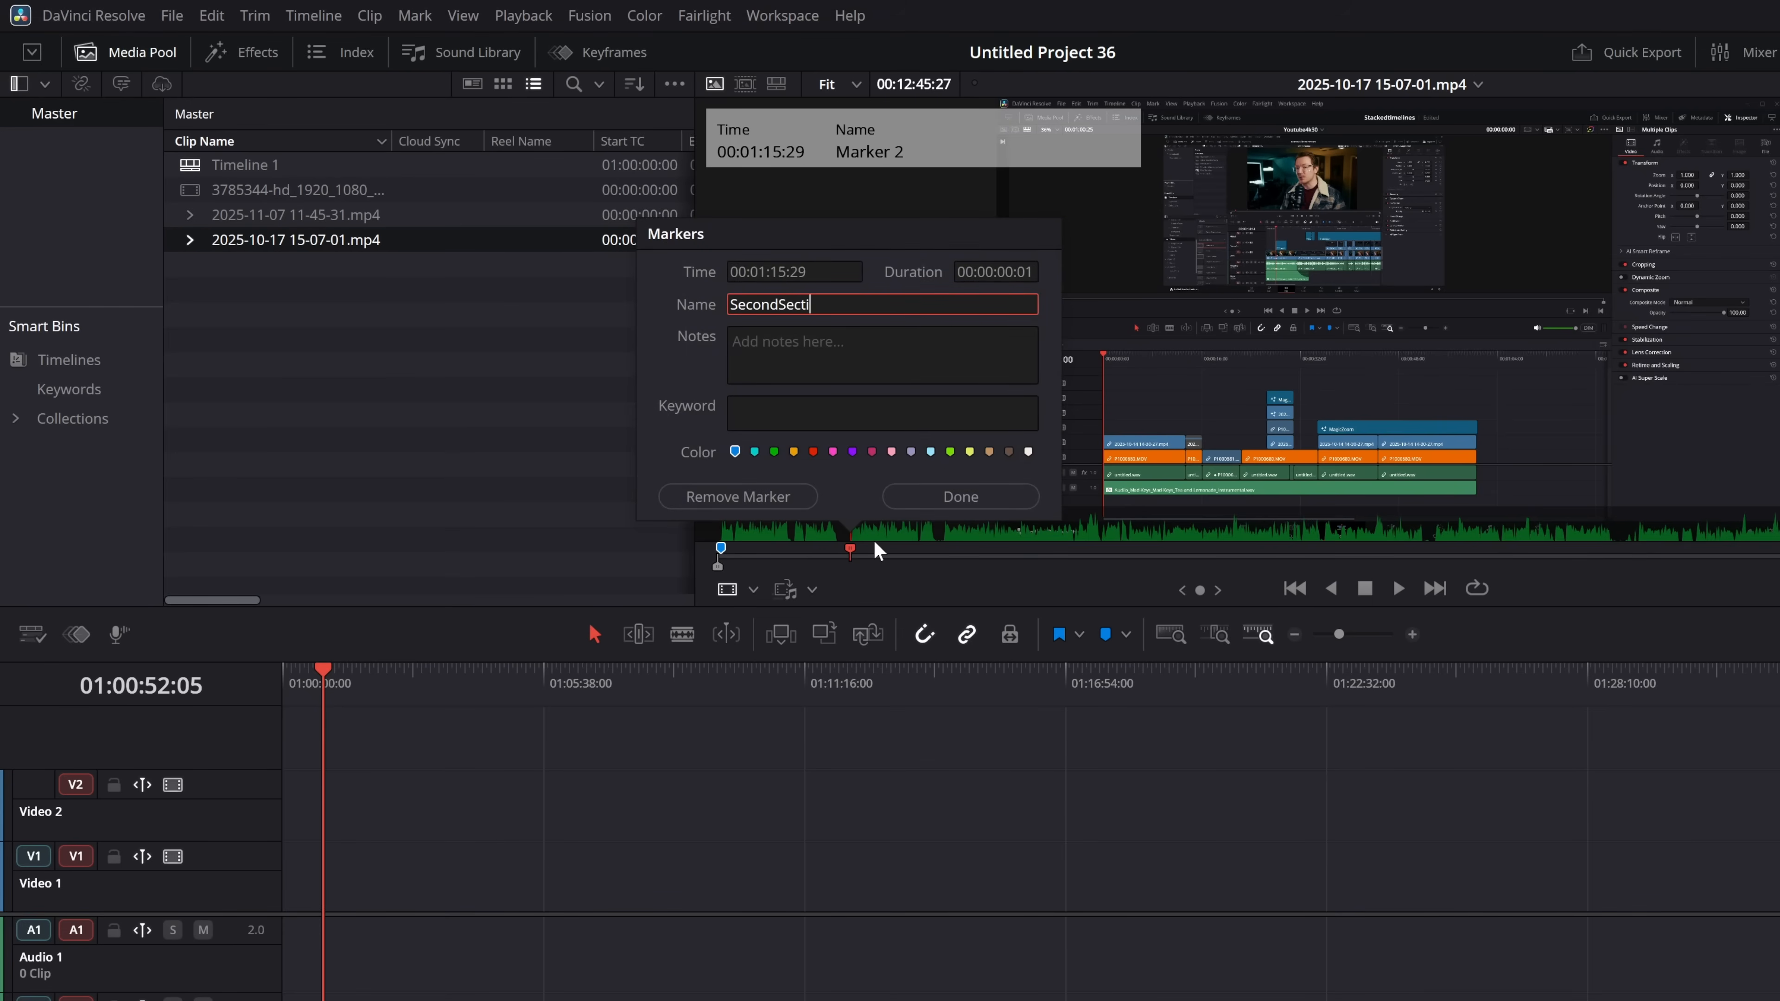
pyautogui.click(940, 502)
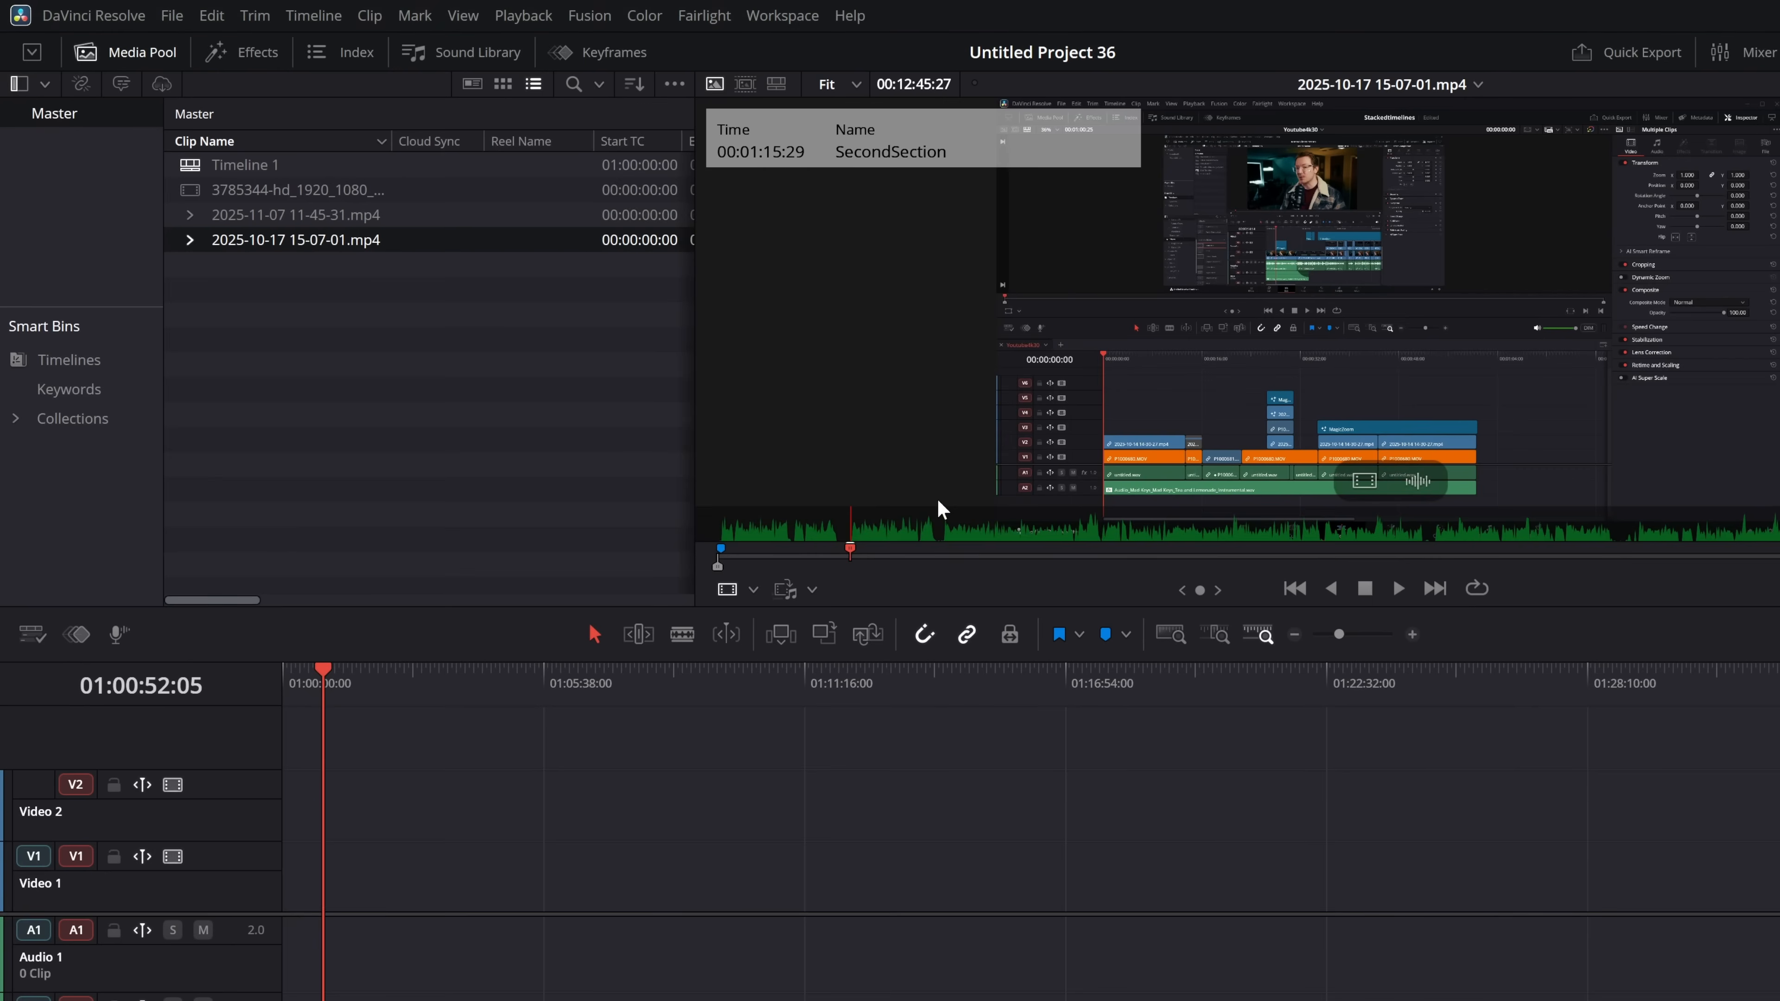
pyautogui.click(189, 241)
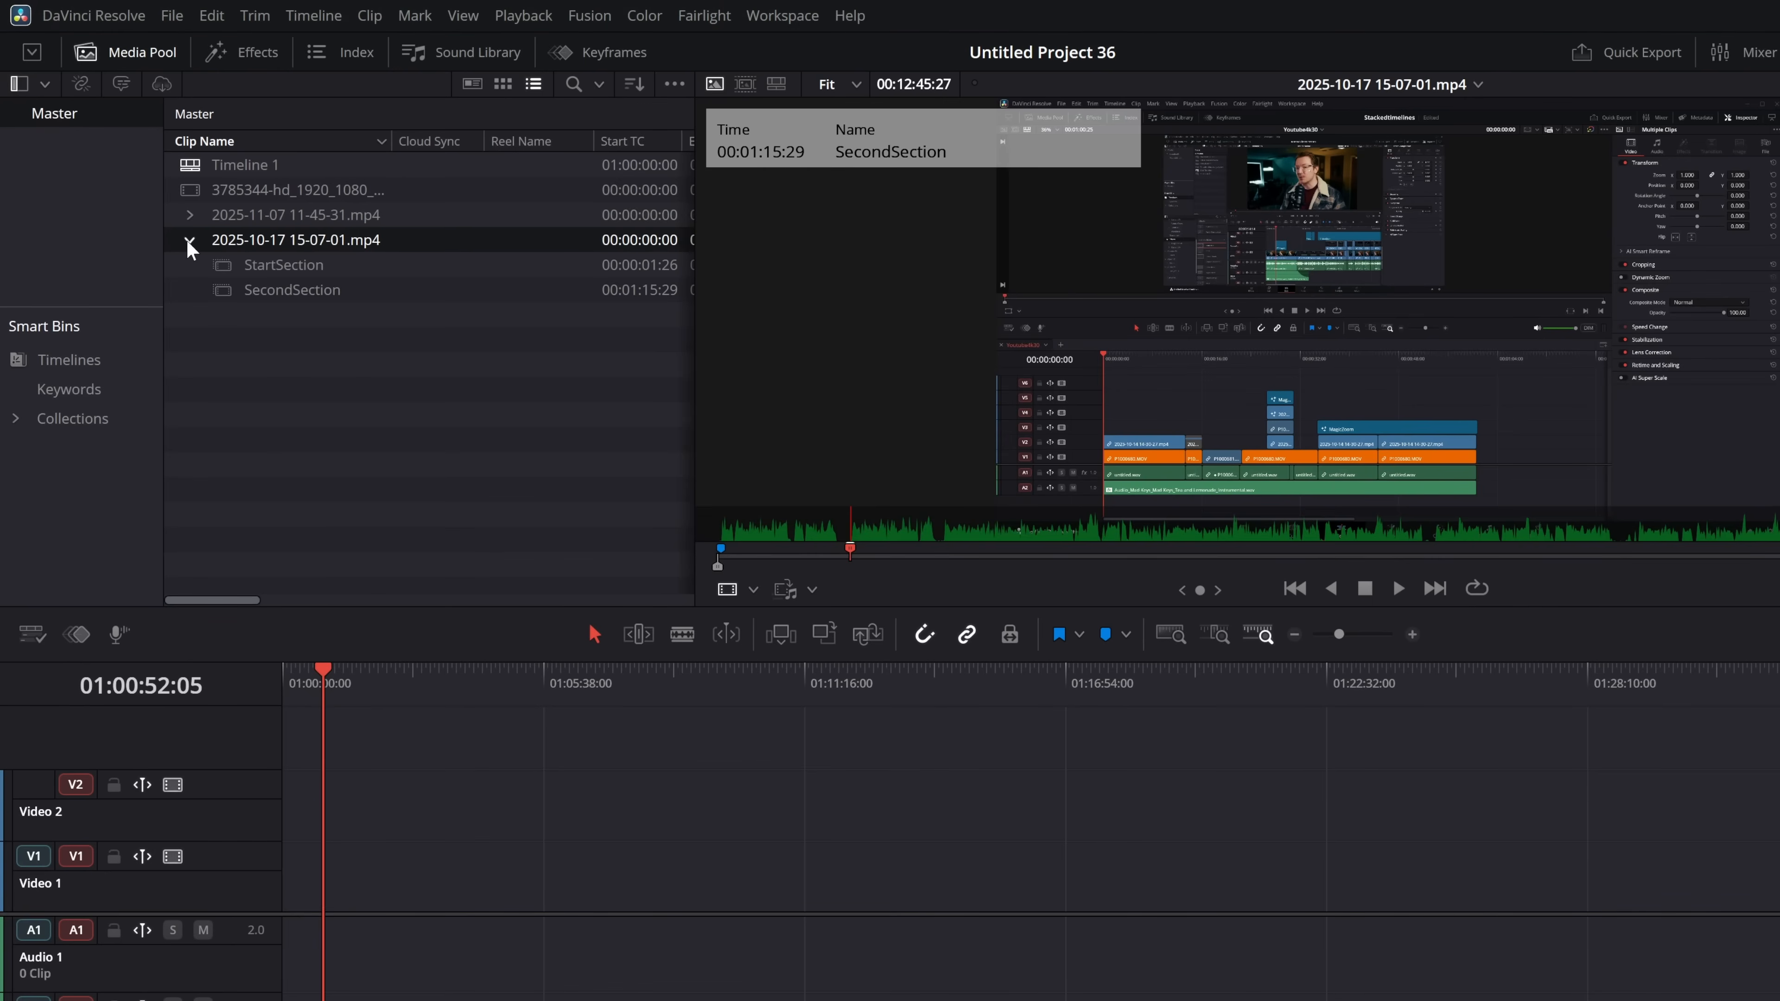
pyautogui.click(189, 241)
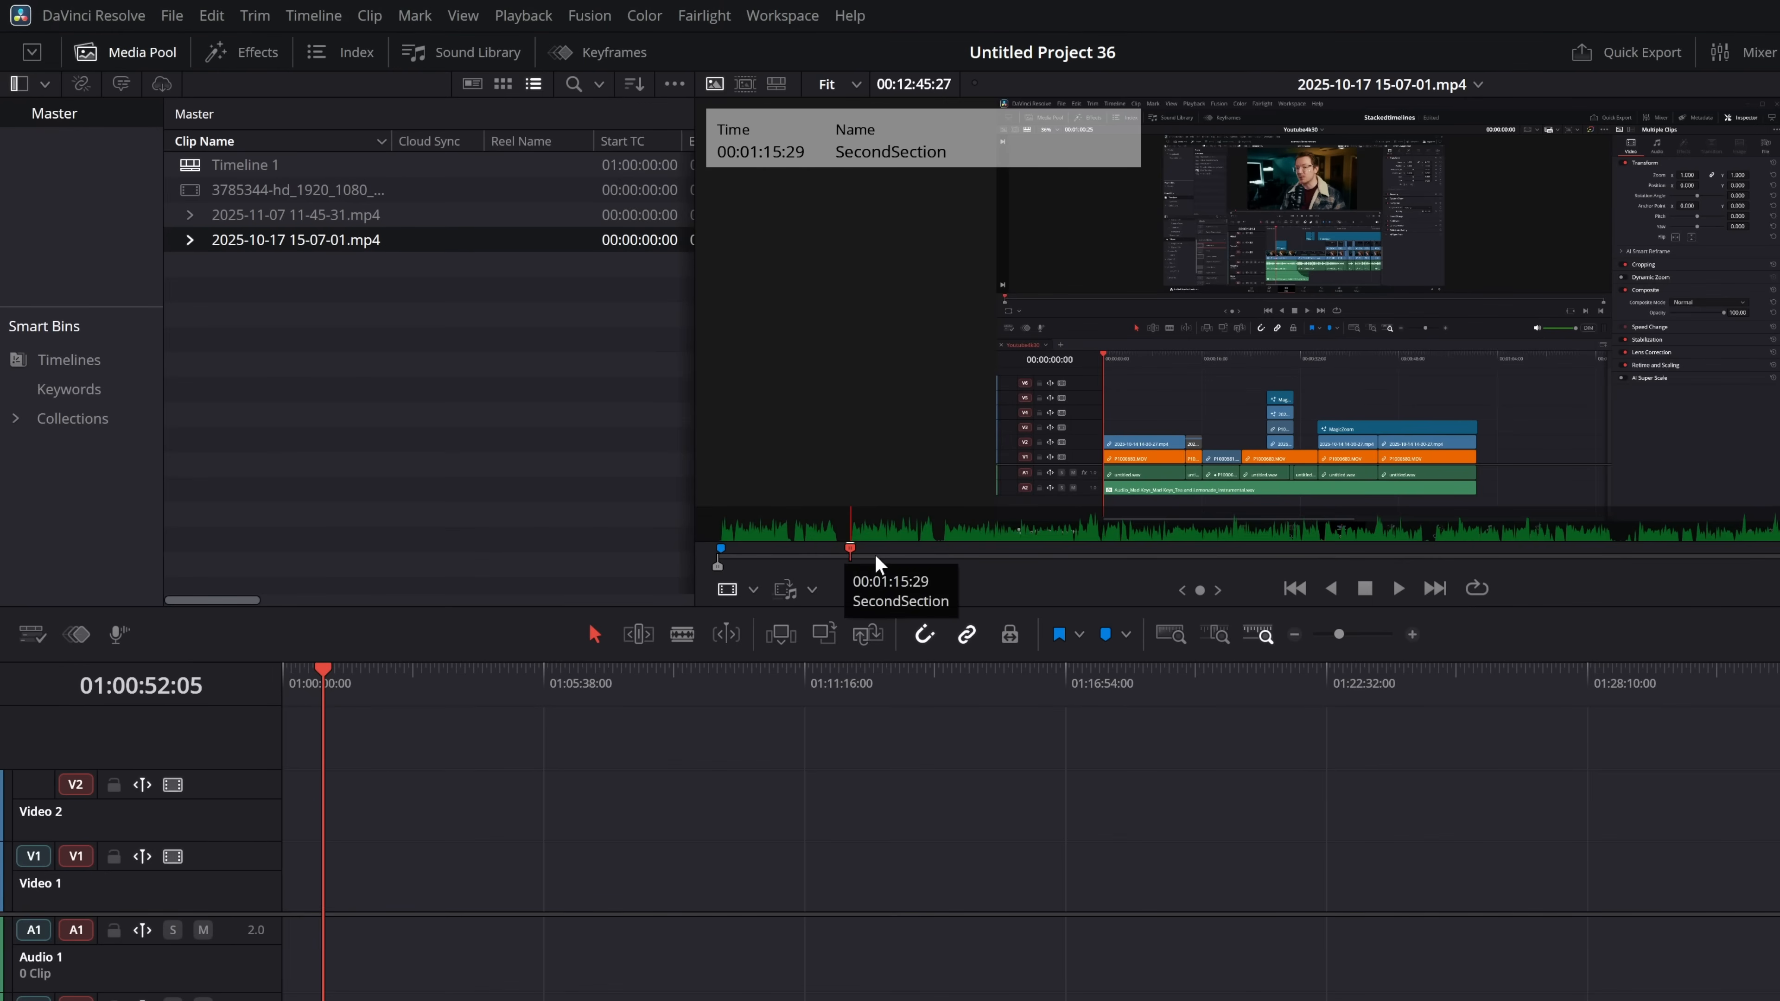
# Stretch the second and first section markers into duration ranges, each ending at the following gap in the audio waveform.
pyautogui.click(925, 559)
pyautogui.moveTo(925, 561); pyautogui.dragTo(945, 558)
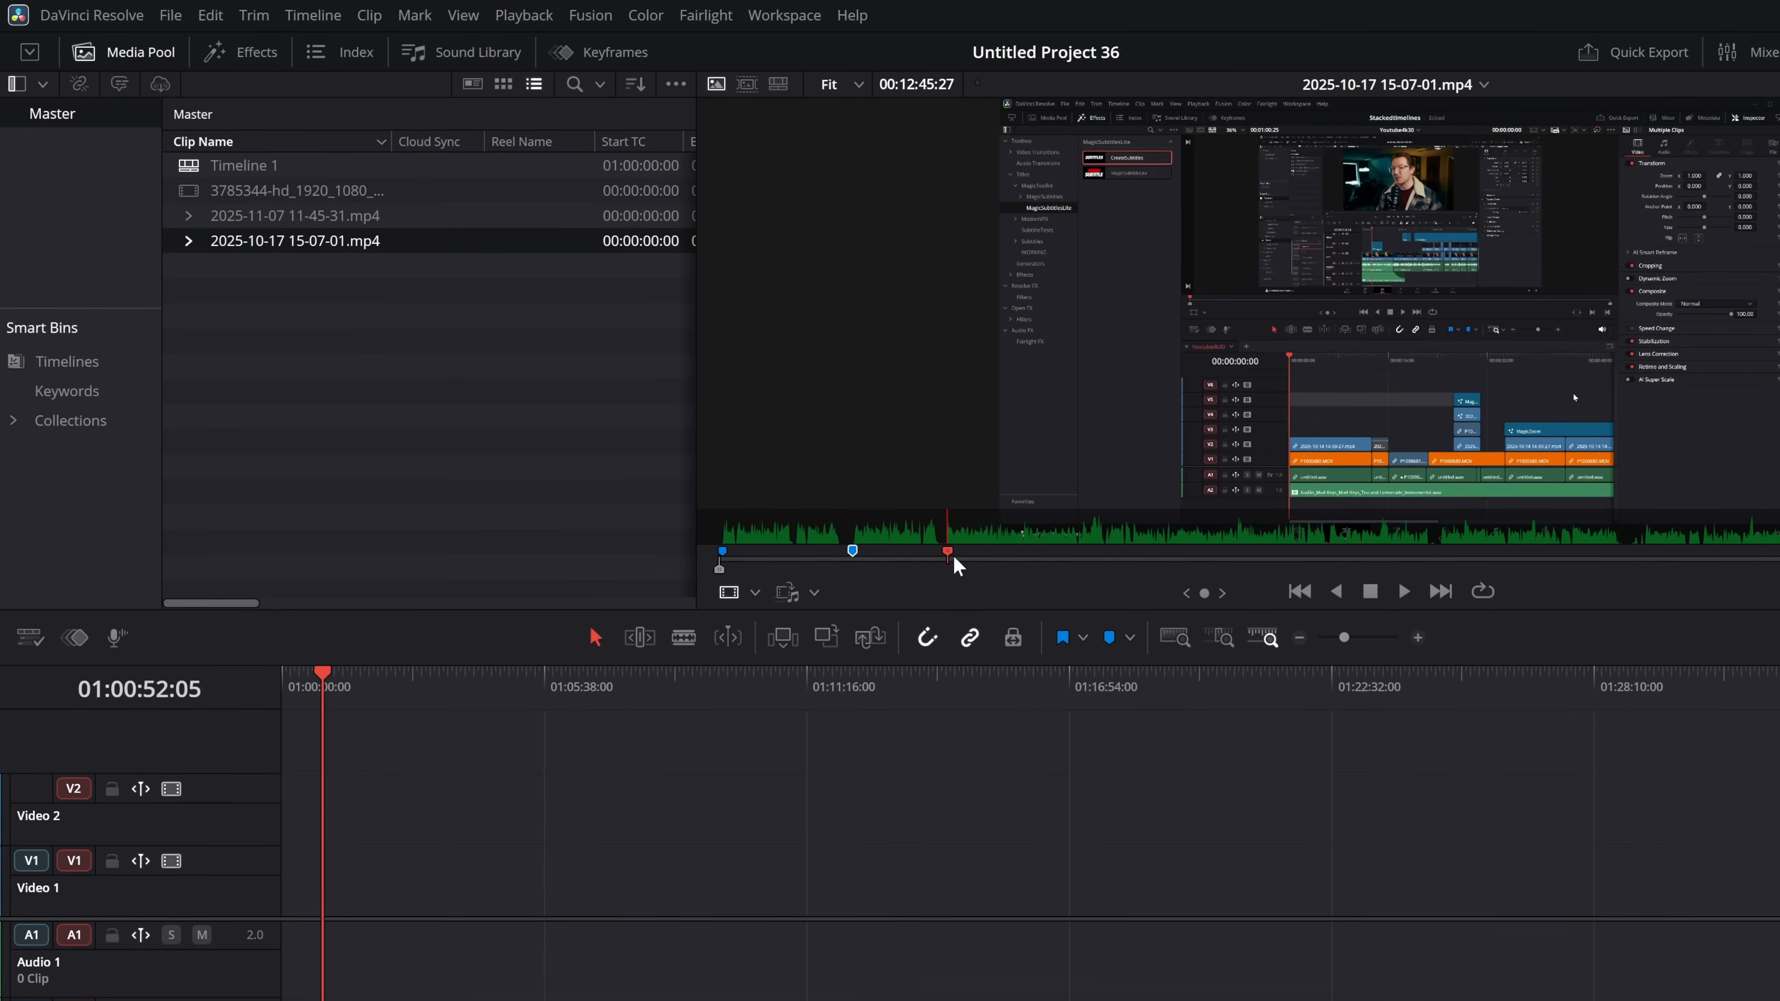
pyautogui.moveTo(955, 561); pyautogui.dragTo(1134, 552)
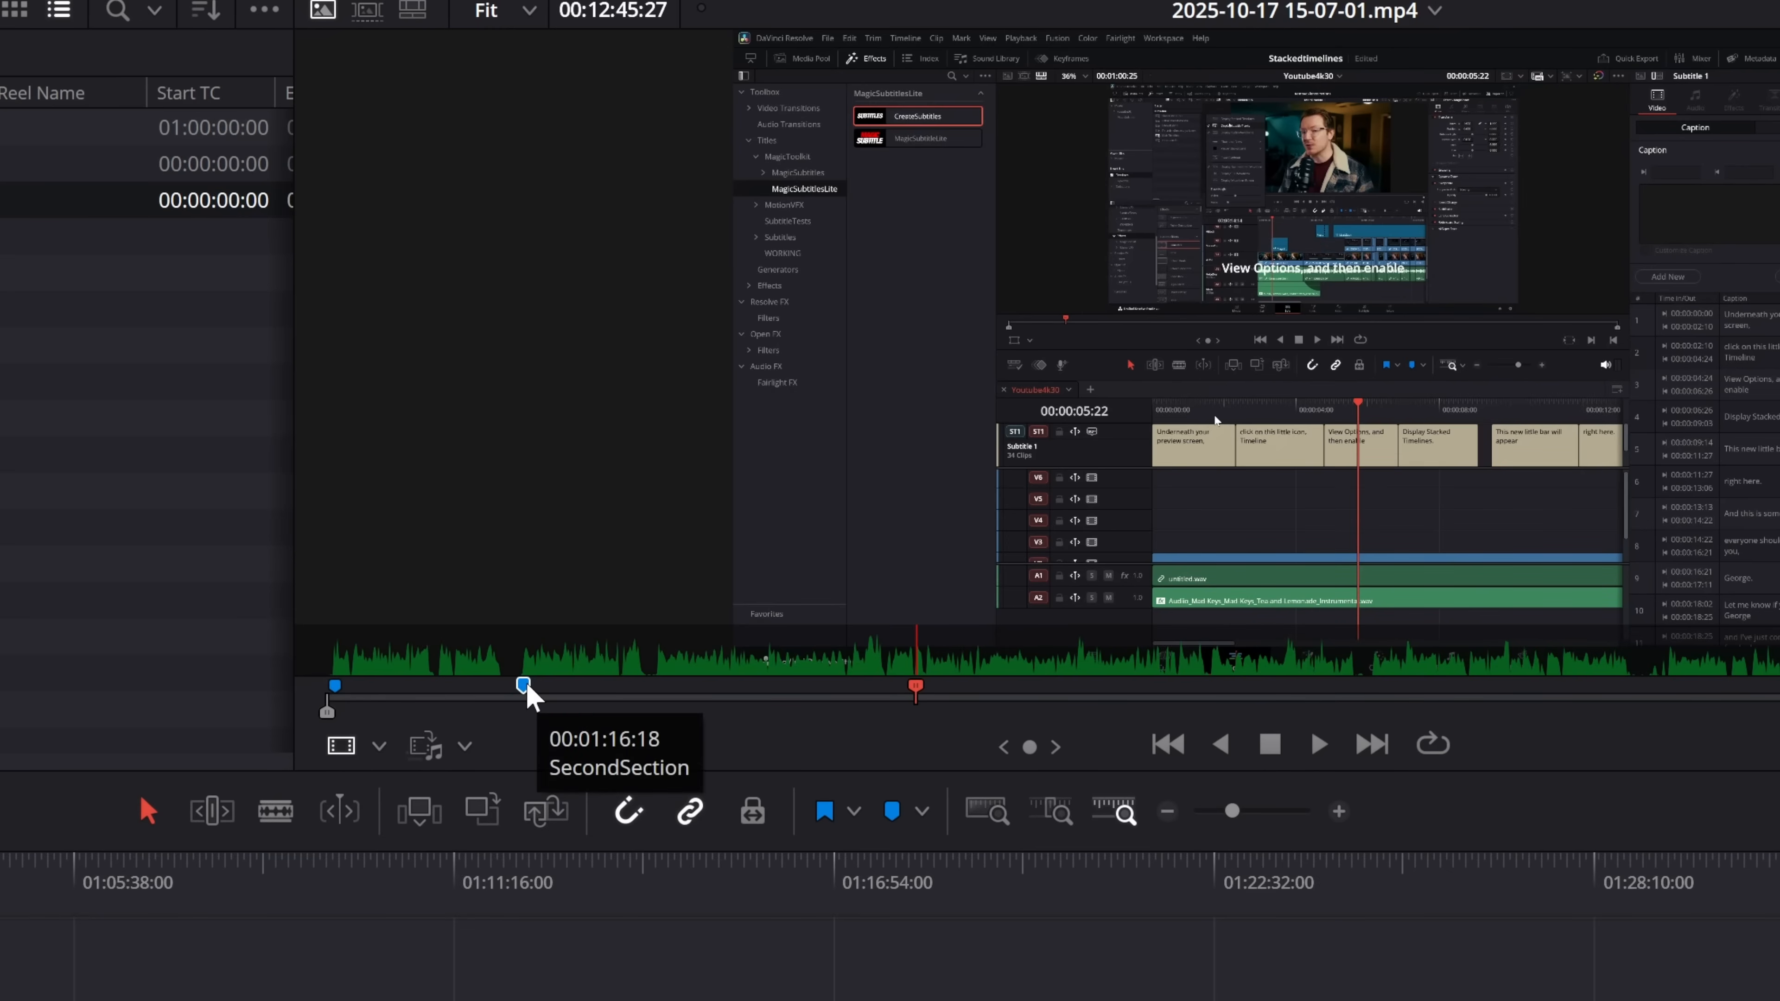
pyautogui.moveTo(527, 688); pyautogui.dragTo(647, 688)
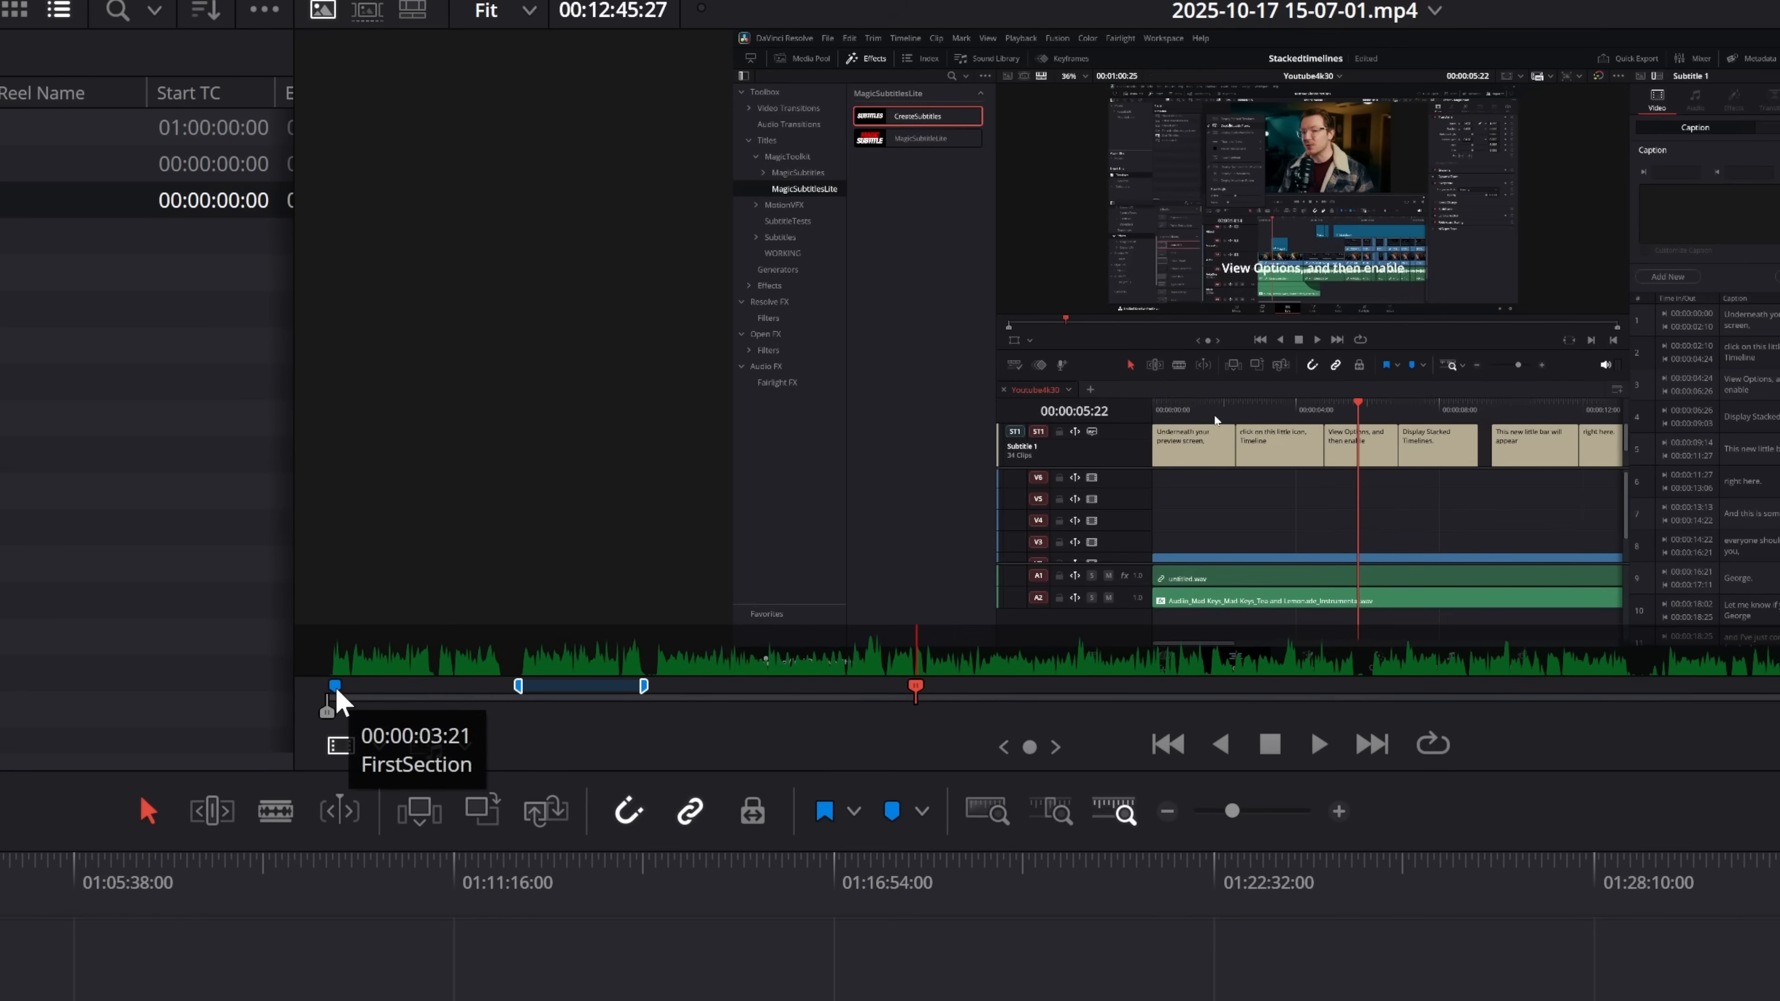
pyautogui.moveTo(337, 687); pyautogui.dragTo(499, 685)
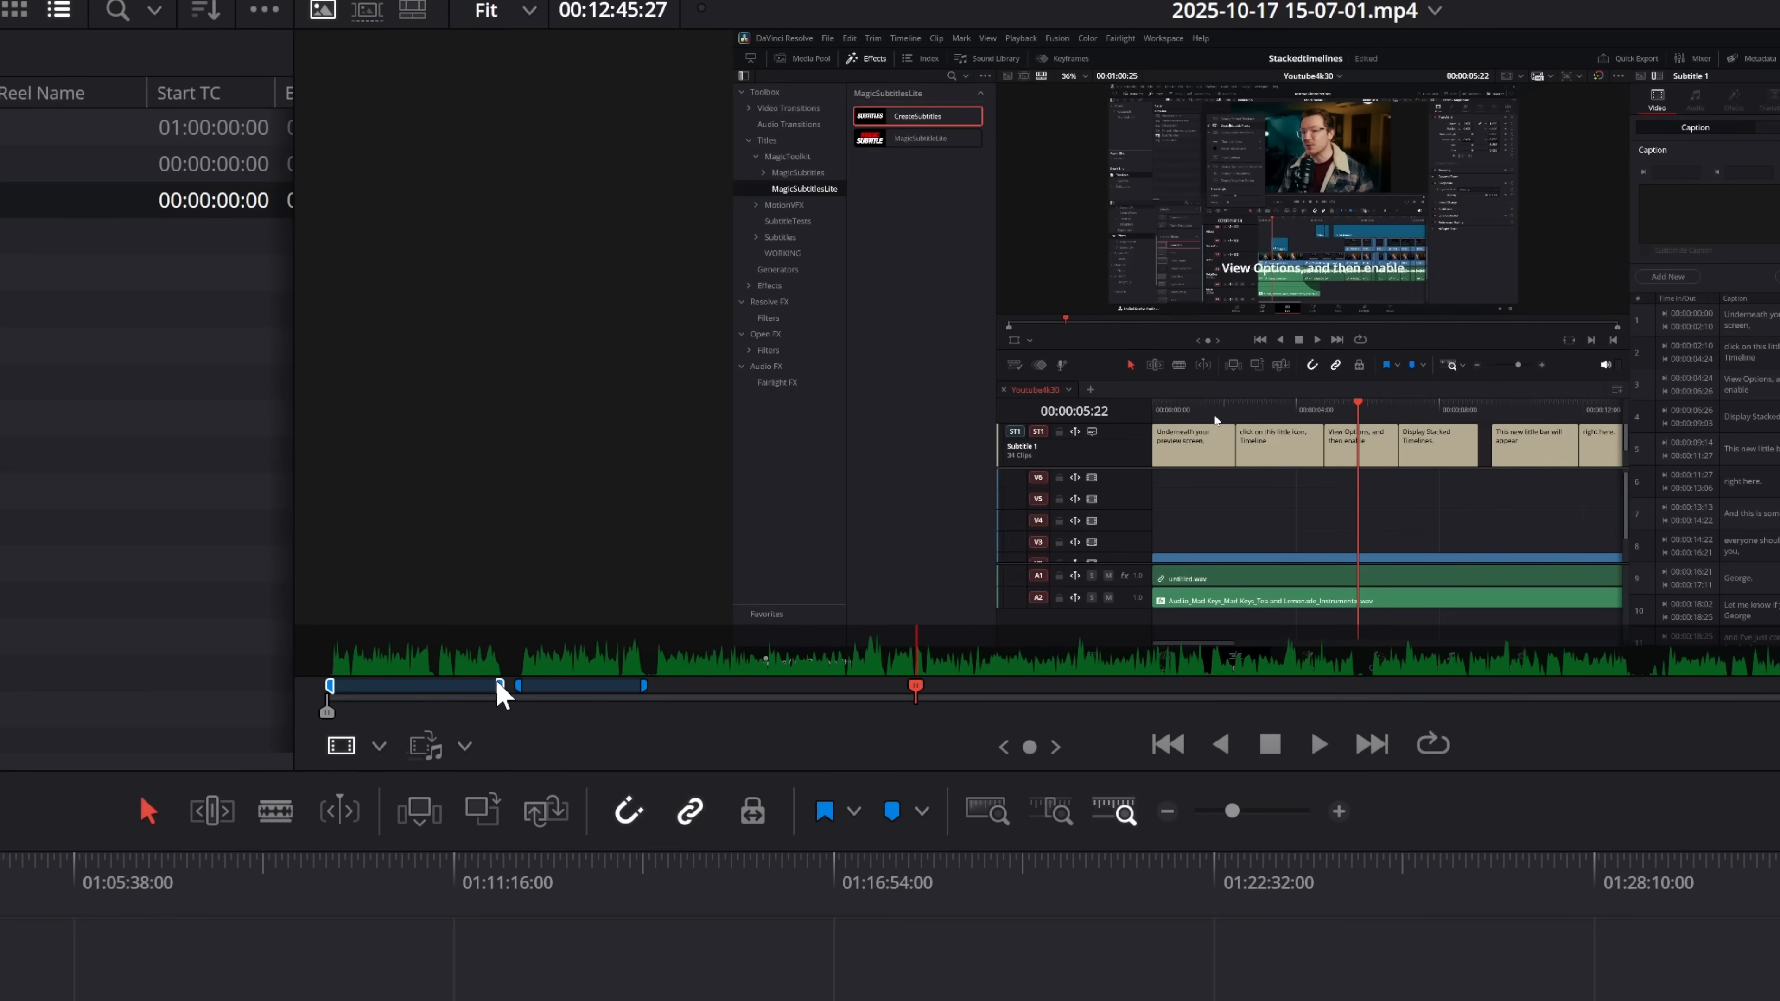
# Stretch the third marker backward into a duration range starting just after the second section's range.
pyautogui.moveTo(885, 691); pyautogui.dragTo(1026, 694)
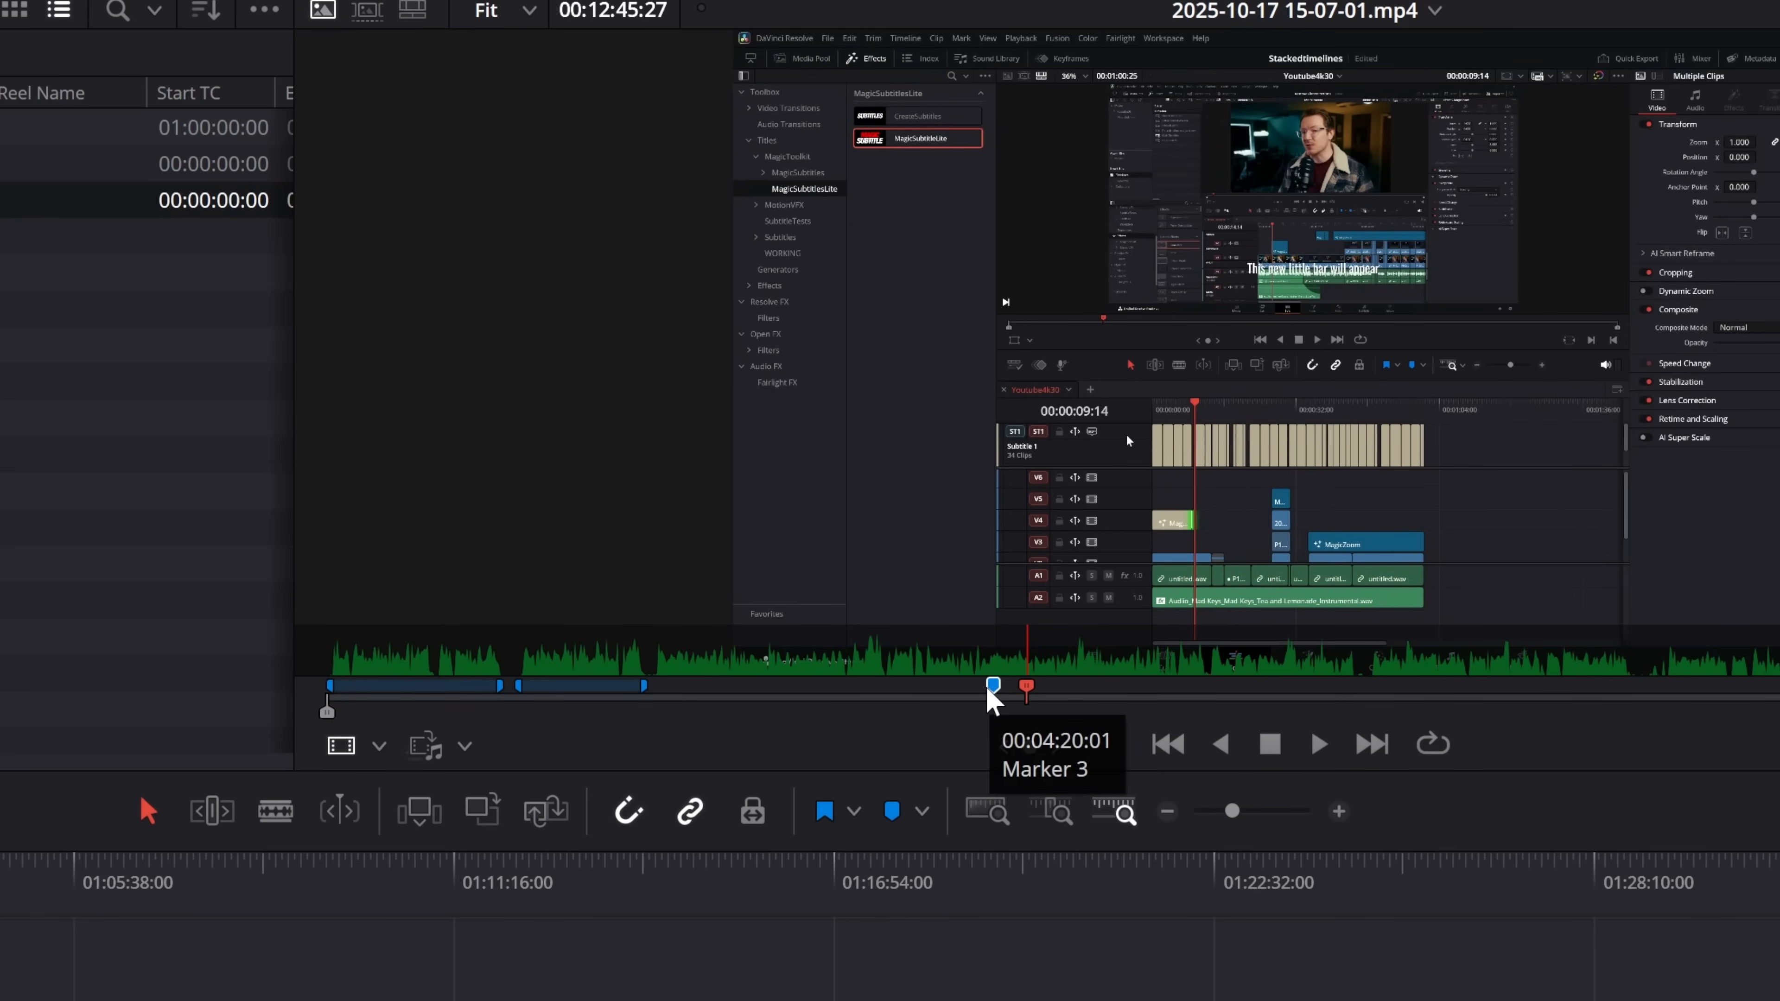
pyautogui.moveTo(990, 687); pyautogui.dragTo(659, 687)
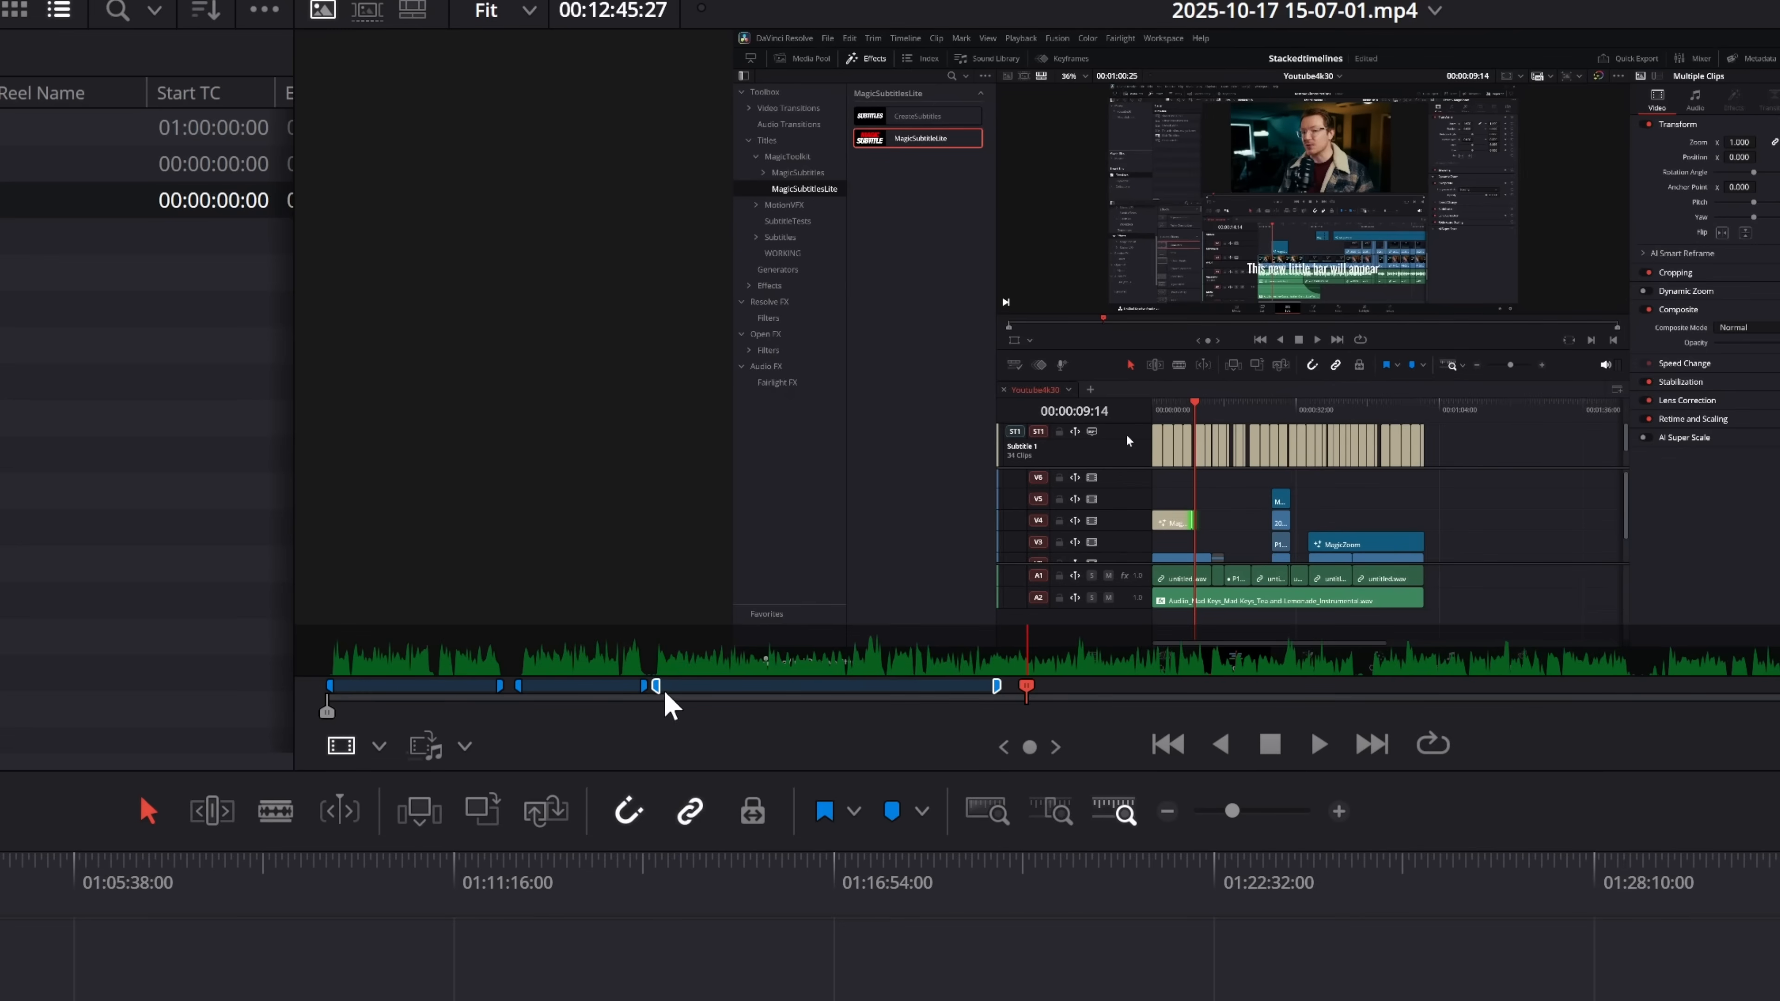
pyautogui.moveTo(655, 688)
pyautogui.mouseDown()
pyautogui.moveTo(1046, 702)
pyautogui.moveTo(1240, 683)
pyautogui.moveTo(762, 691)
pyautogui.moveTo(1419, 703)
pyautogui.moveTo(986, 697)
pyautogui.mouseUp()
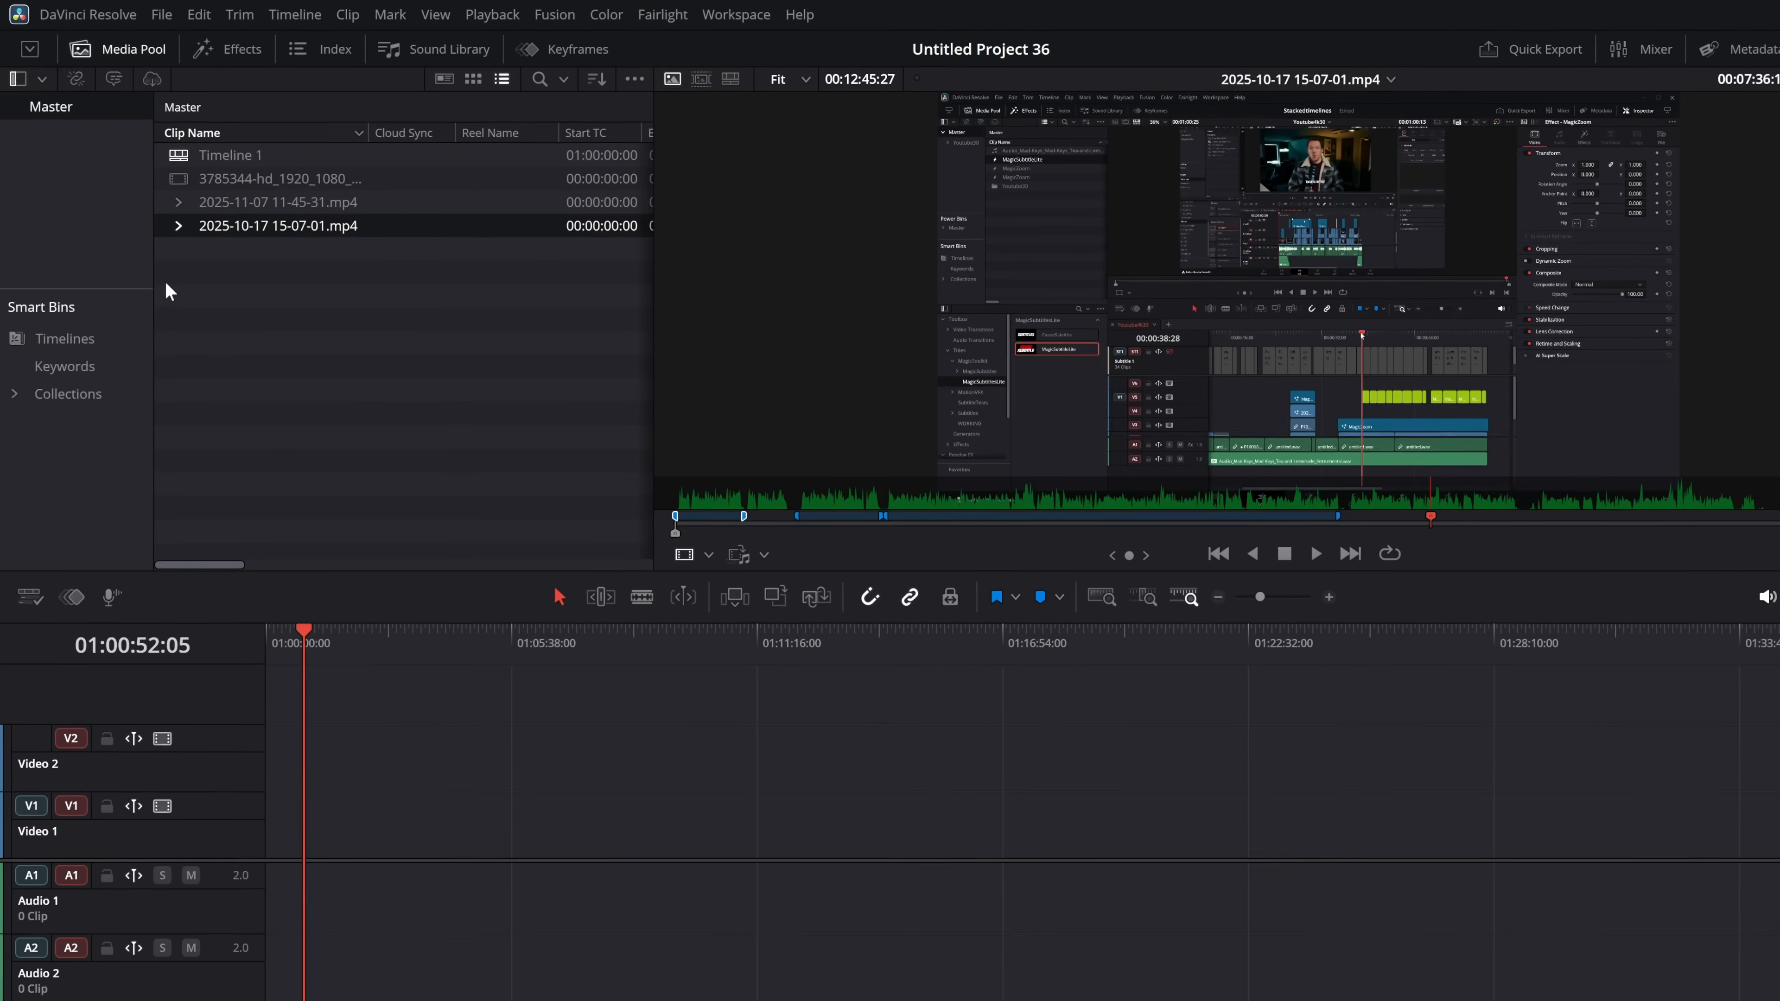
# Expand the marked clip in the media pool and place its StartSection subclip on Video 1 at the playhead.
pyautogui.click(177, 226)
pyautogui.click(263, 249)
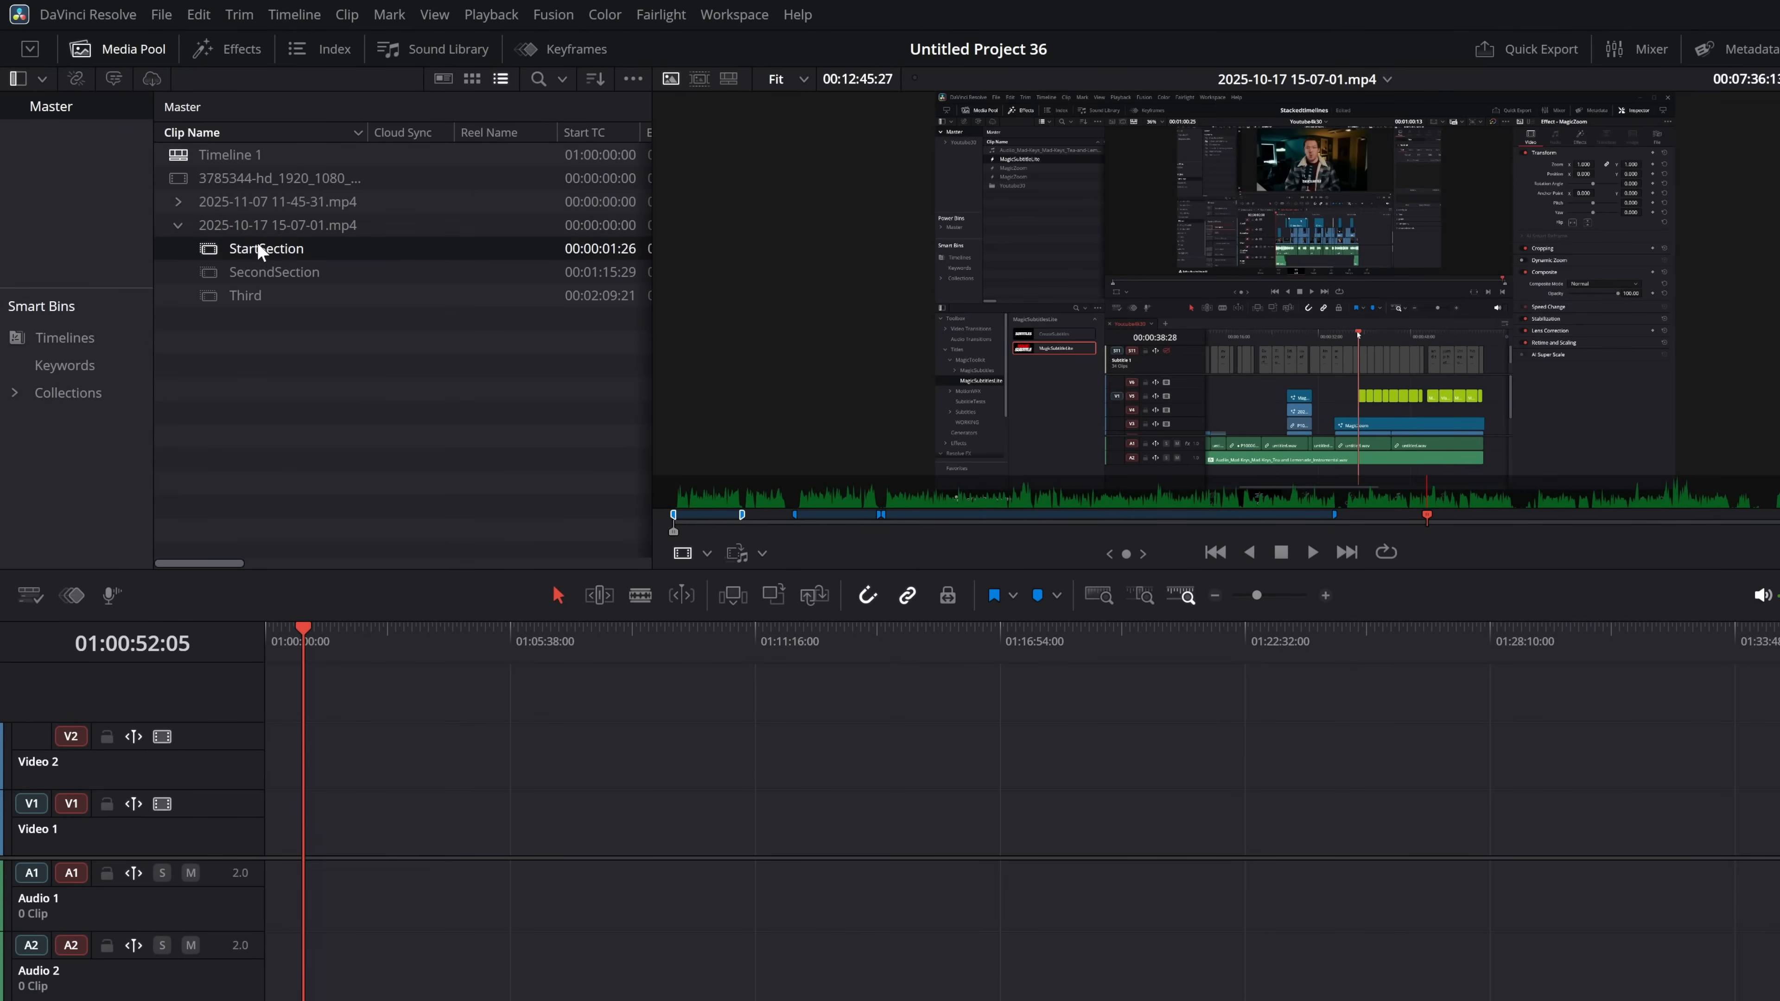
pyautogui.moveTo(242, 250); pyautogui.dragTo(308, 847)
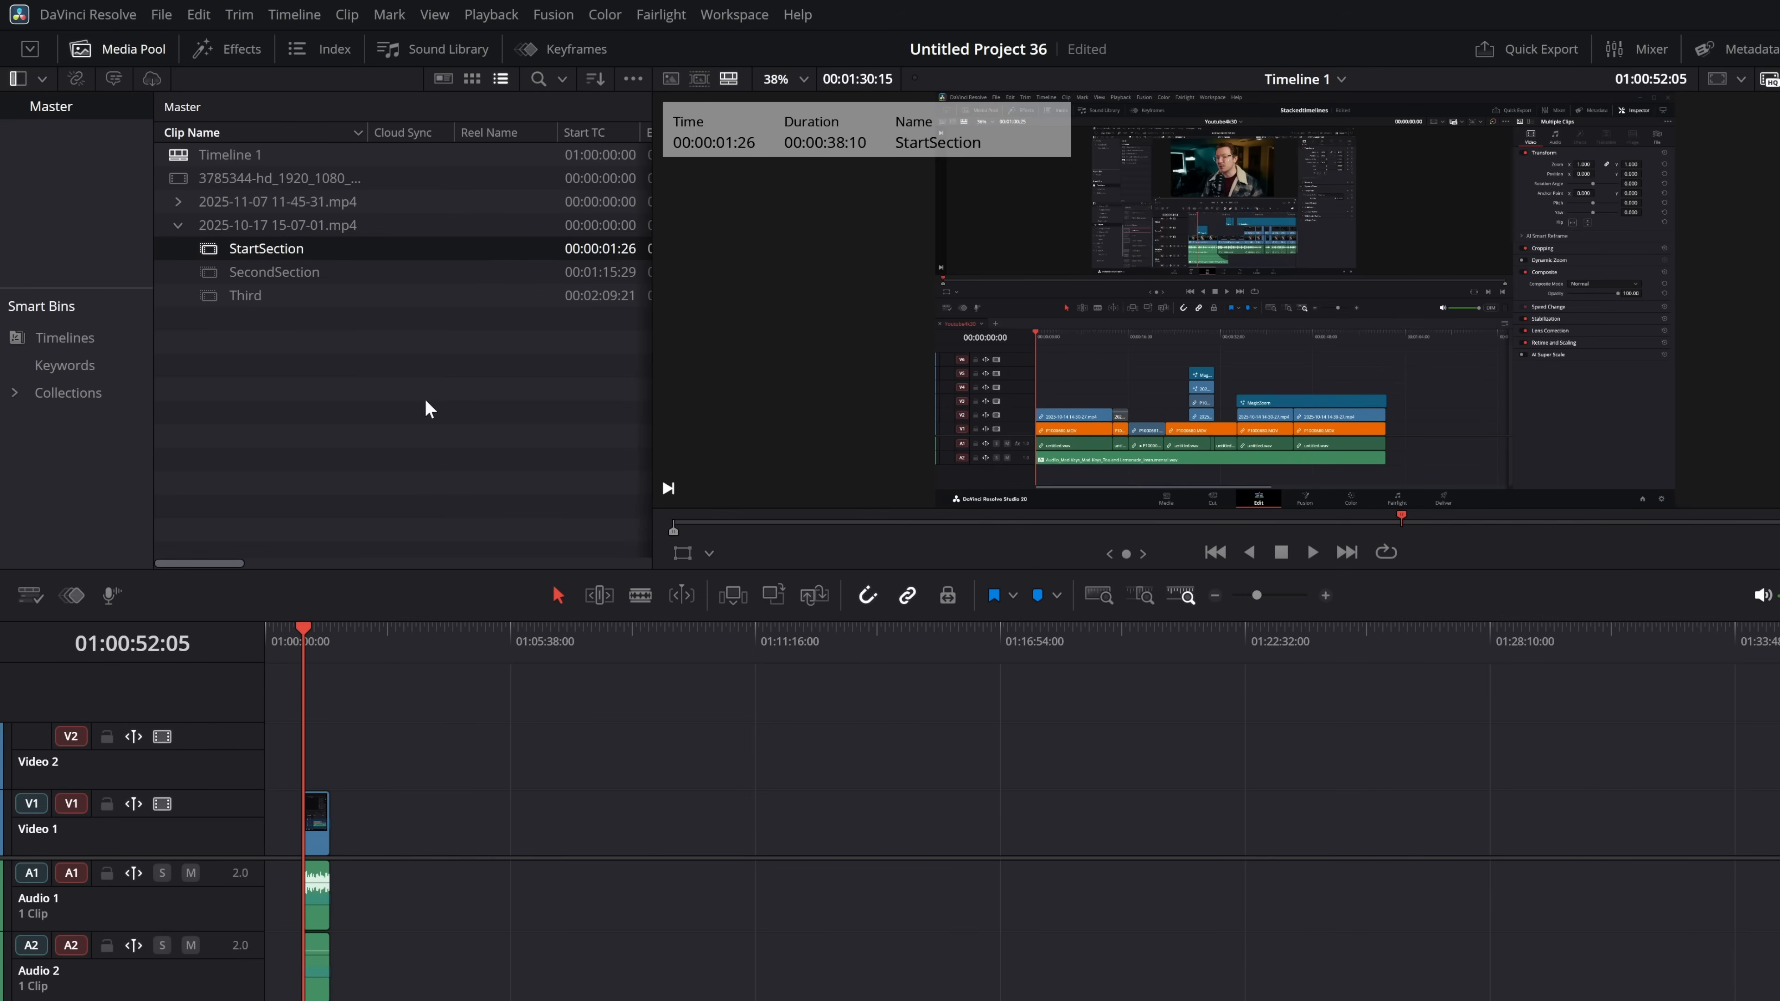
# Preview the SecondSection subclip by scrubbing through it, and open the Third subclip in the source viewer.
pyautogui.doubleClick(281, 273)
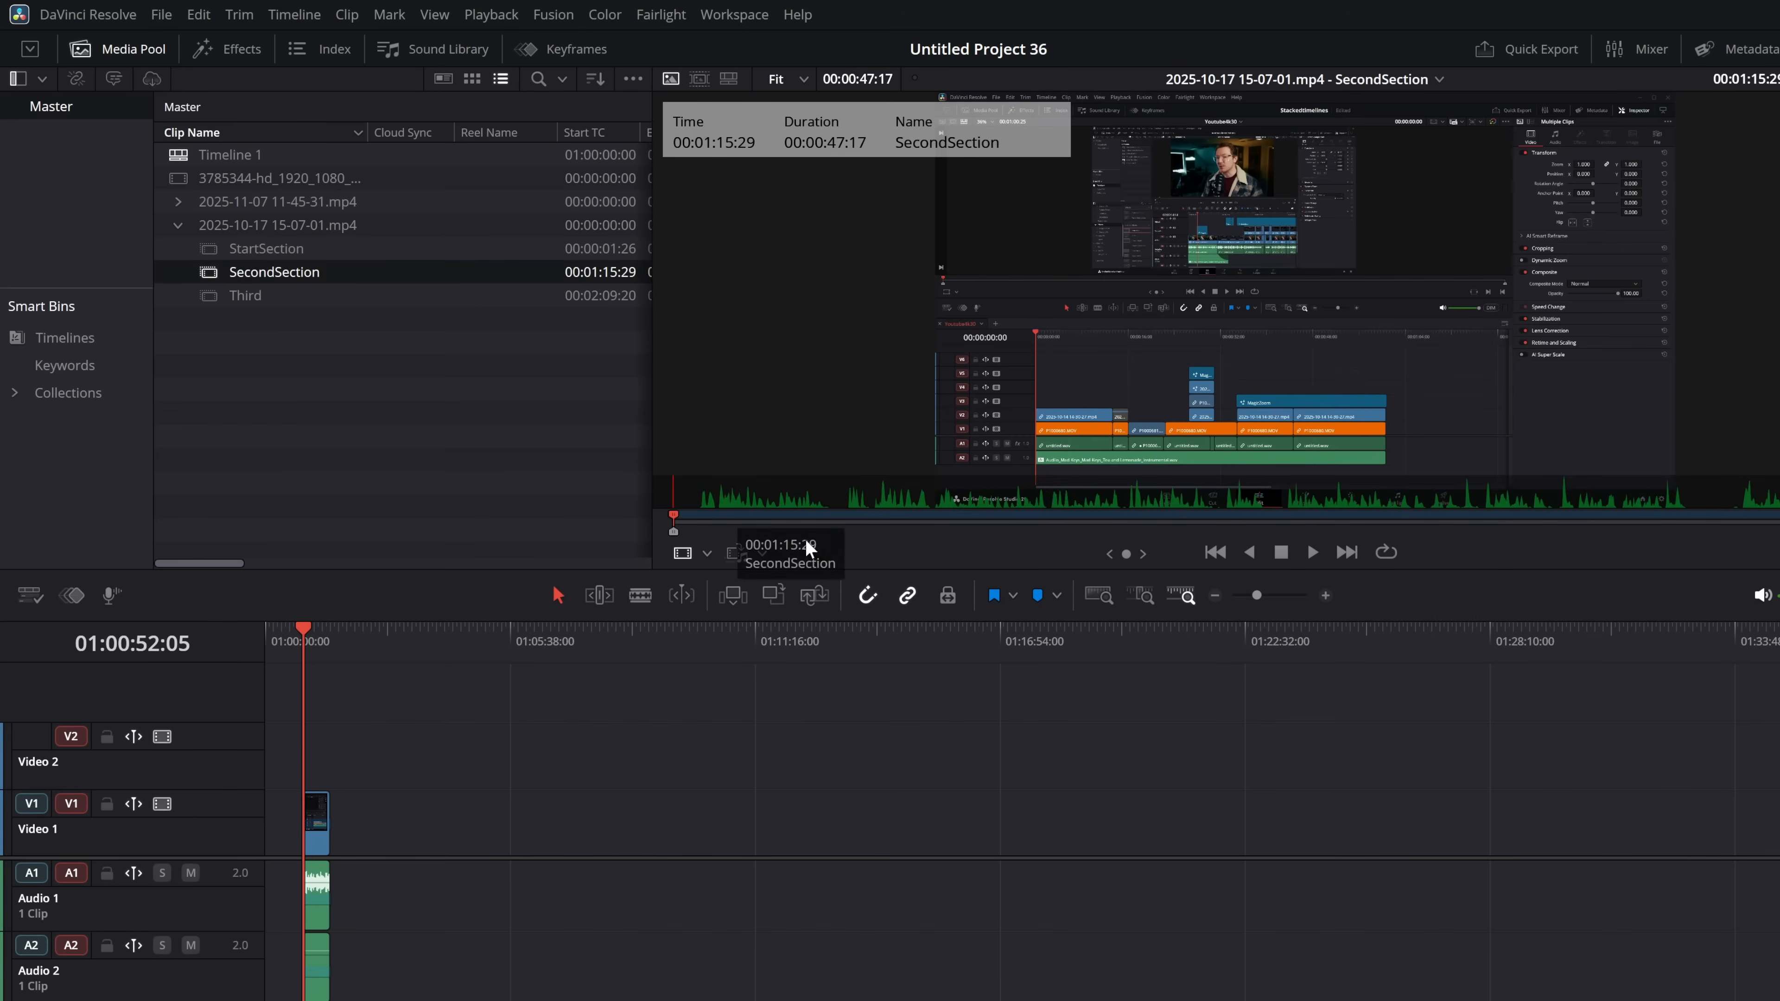
pyautogui.moveTo(754, 506); pyautogui.dragTo(1211, 517)
pyautogui.moveTo(1776, 516); pyautogui.dragTo(1098, 512)
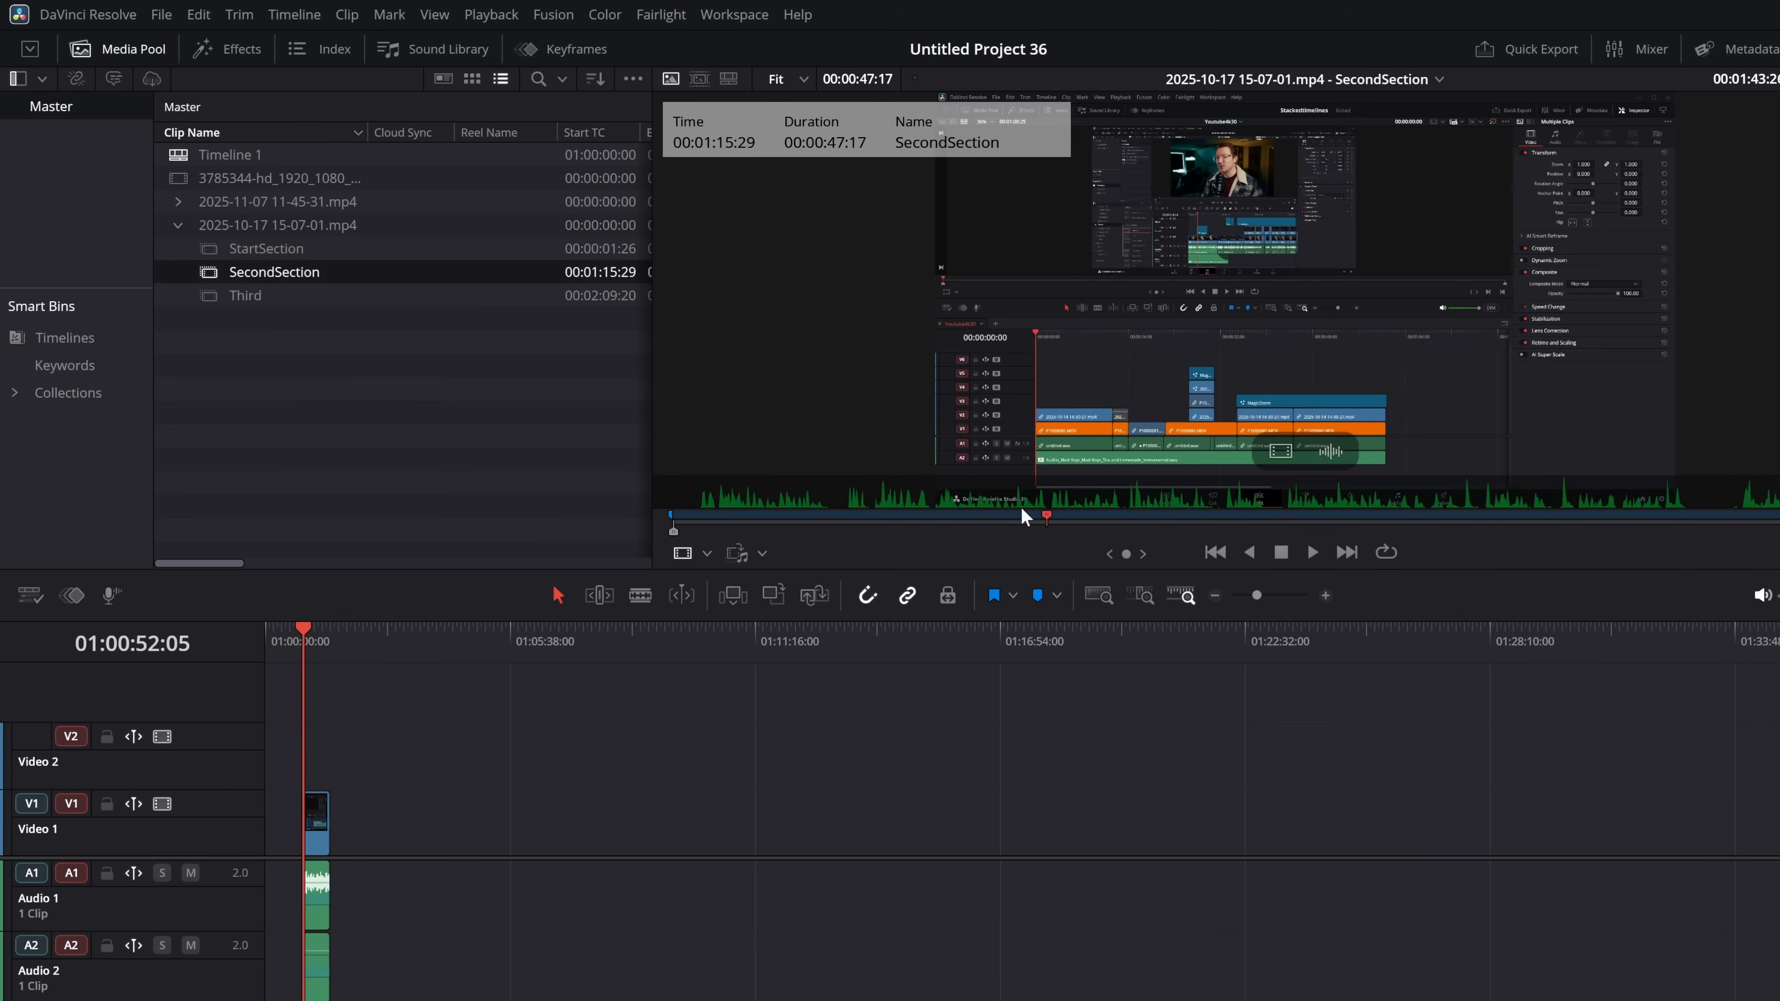
pyautogui.doubleClick(245, 296)
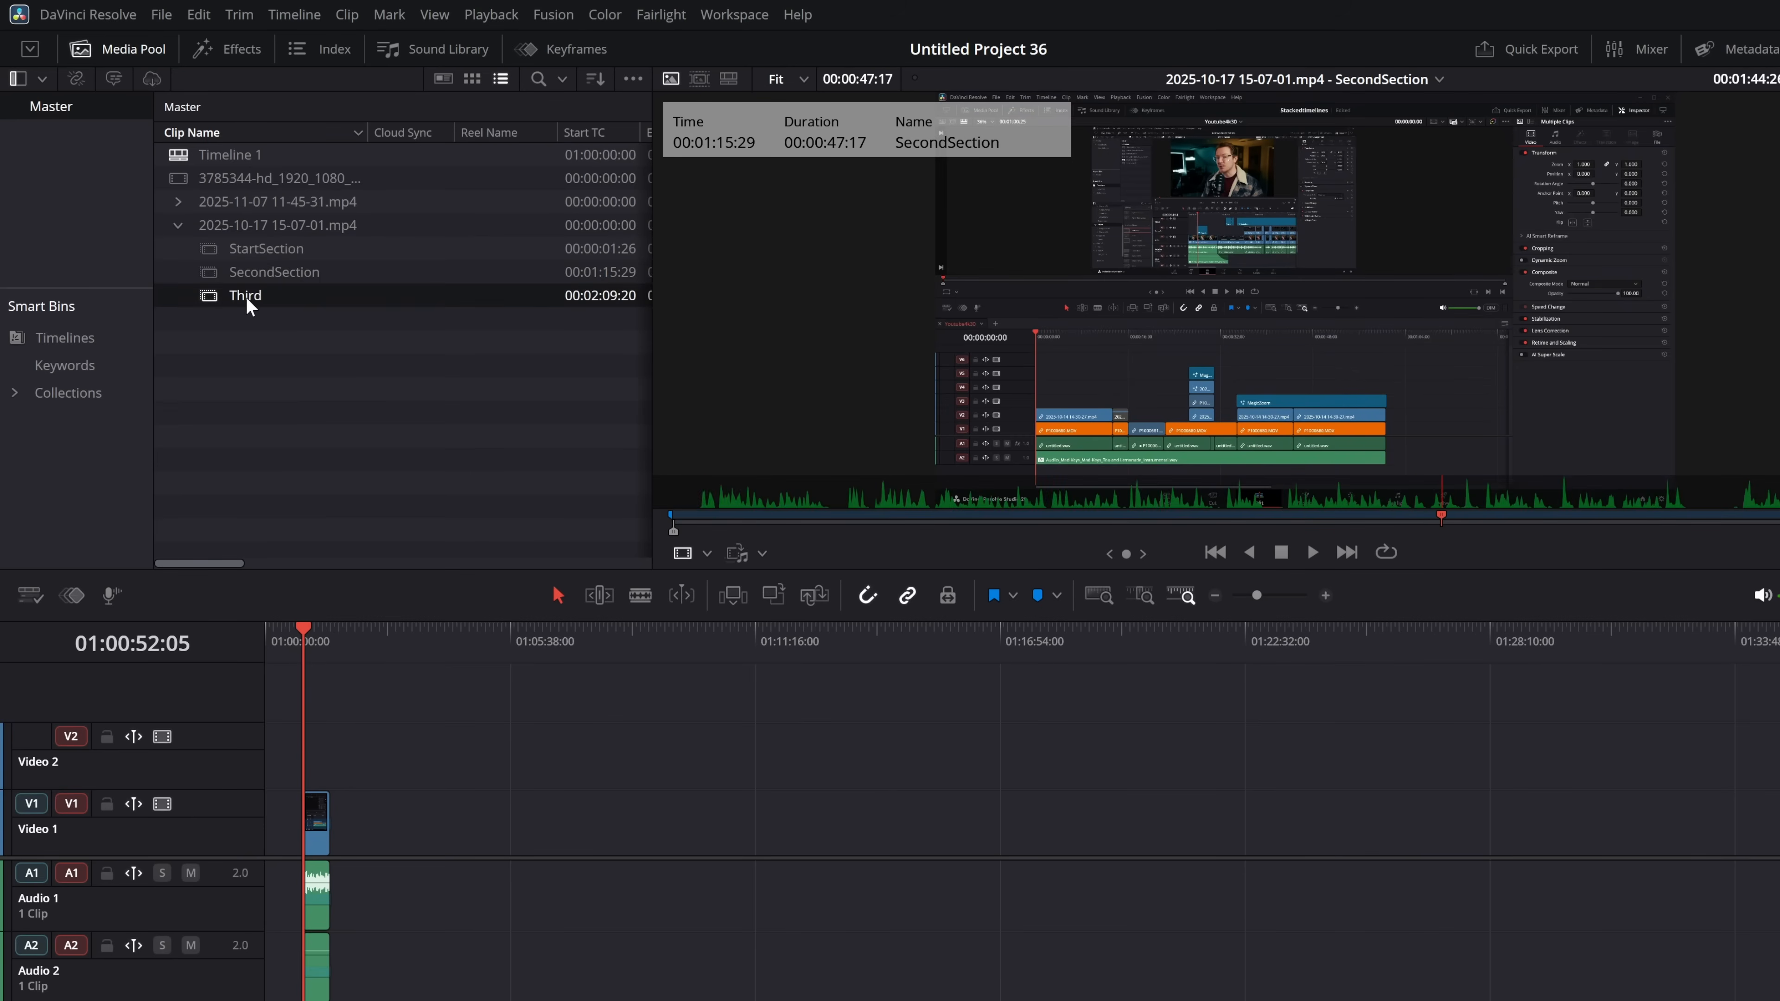
# Add the StartSection, SecondSection and Third subclips together to Video 1, after the clip already on the timeline.
pyautogui.moveTo(390, 398); pyautogui.dragTo(216, 257)
pyautogui.click(288, 363)
pyautogui.click(264, 250)
pyautogui.keyDown('shift'); pyautogui.click(251, 300); pyautogui.keyUp('shift')
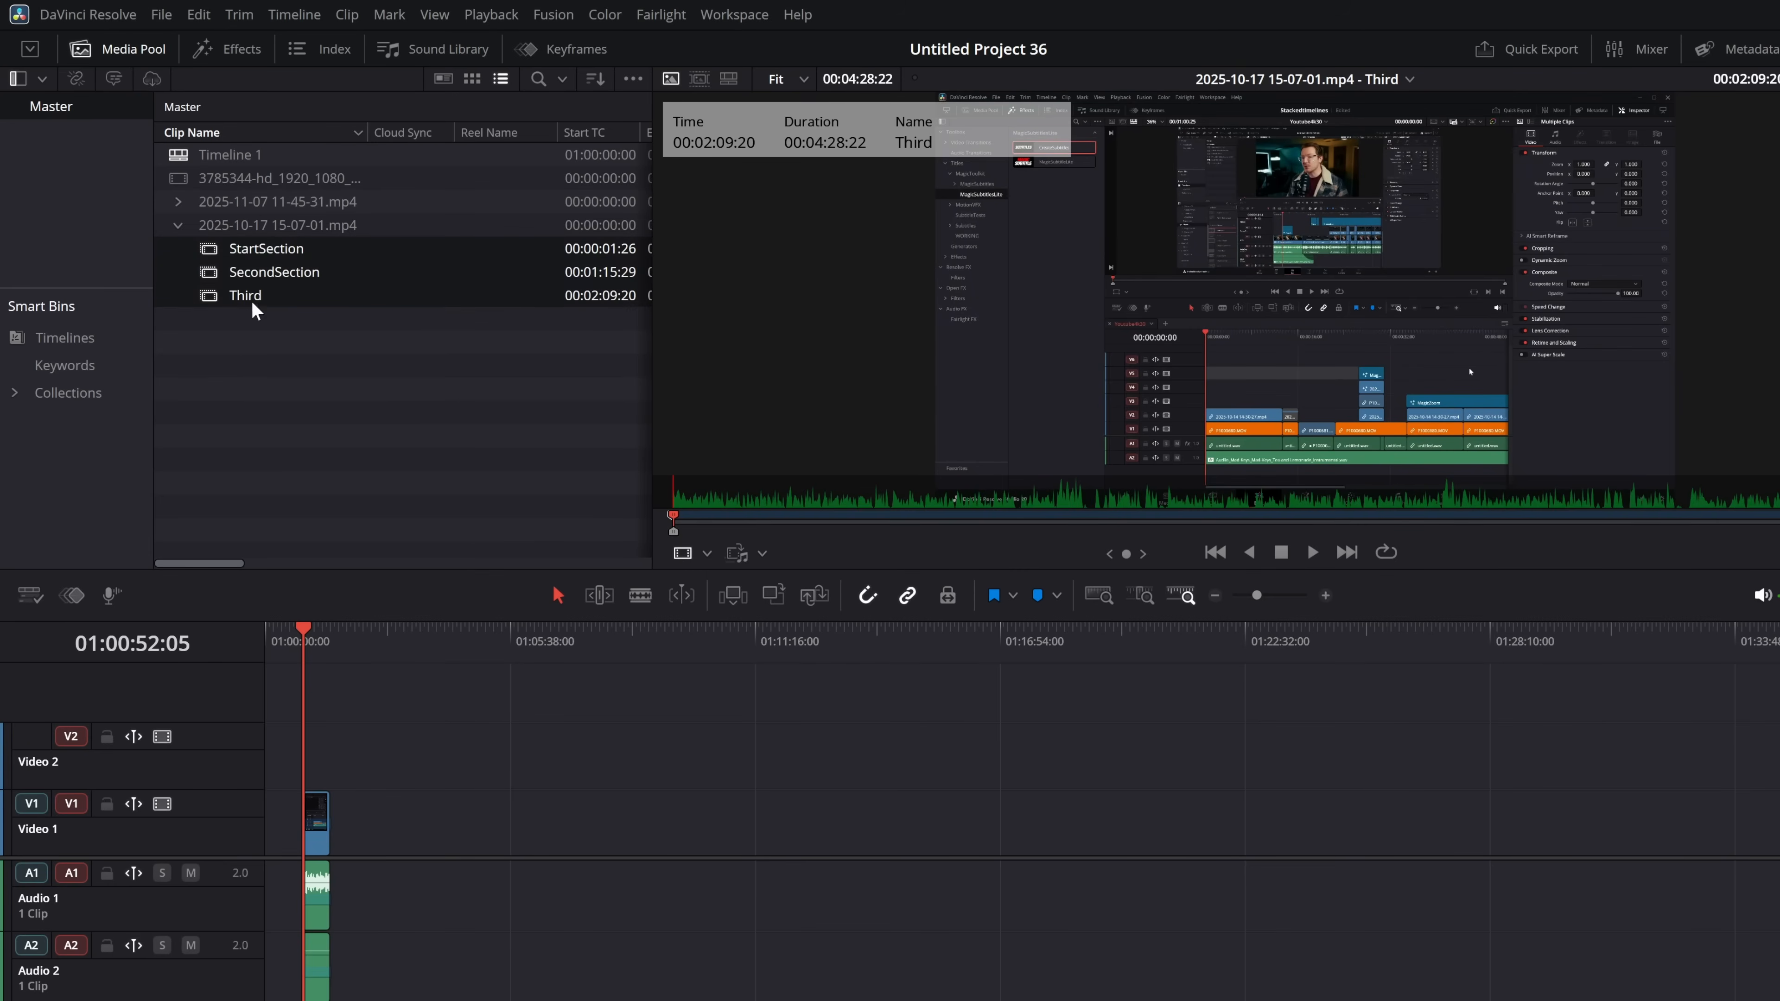
pyautogui.moveTo(238, 299); pyautogui.dragTo(442, 851)
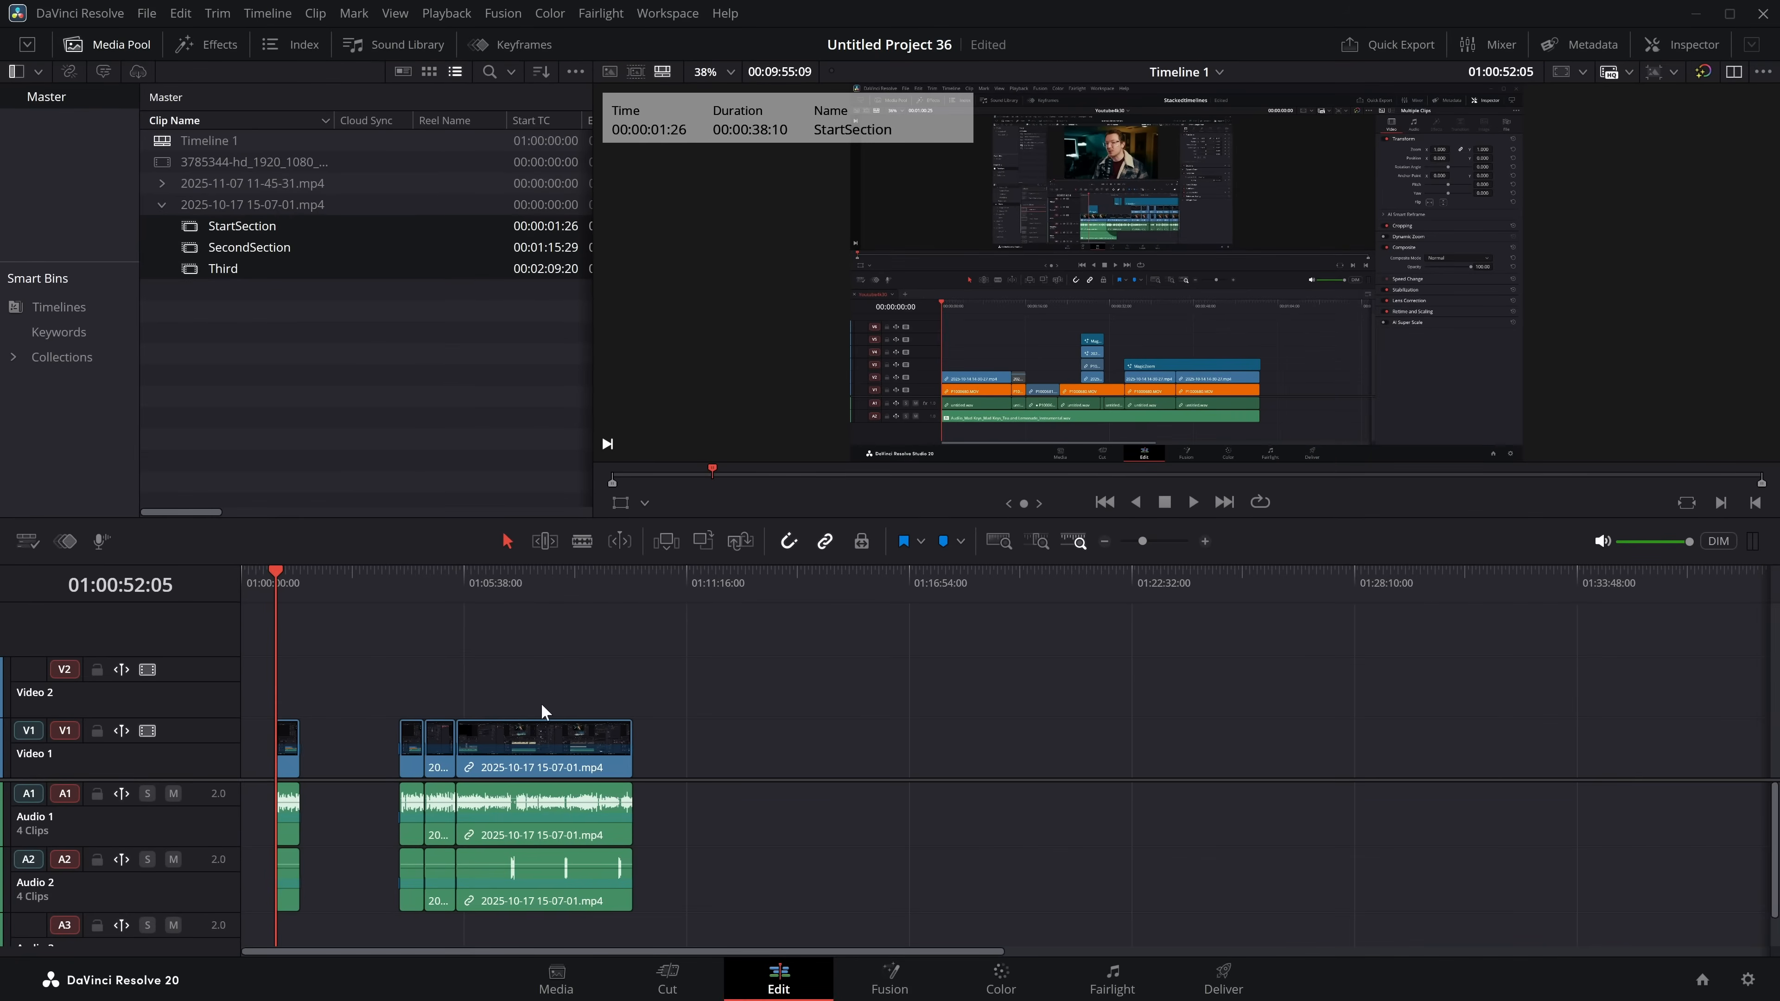
pyautogui.moveTo(631, 740)
pyautogui.mouseDown()
pyautogui.moveTo(888, 740)
pyautogui.moveTo(635, 736)
pyautogui.mouseUp()
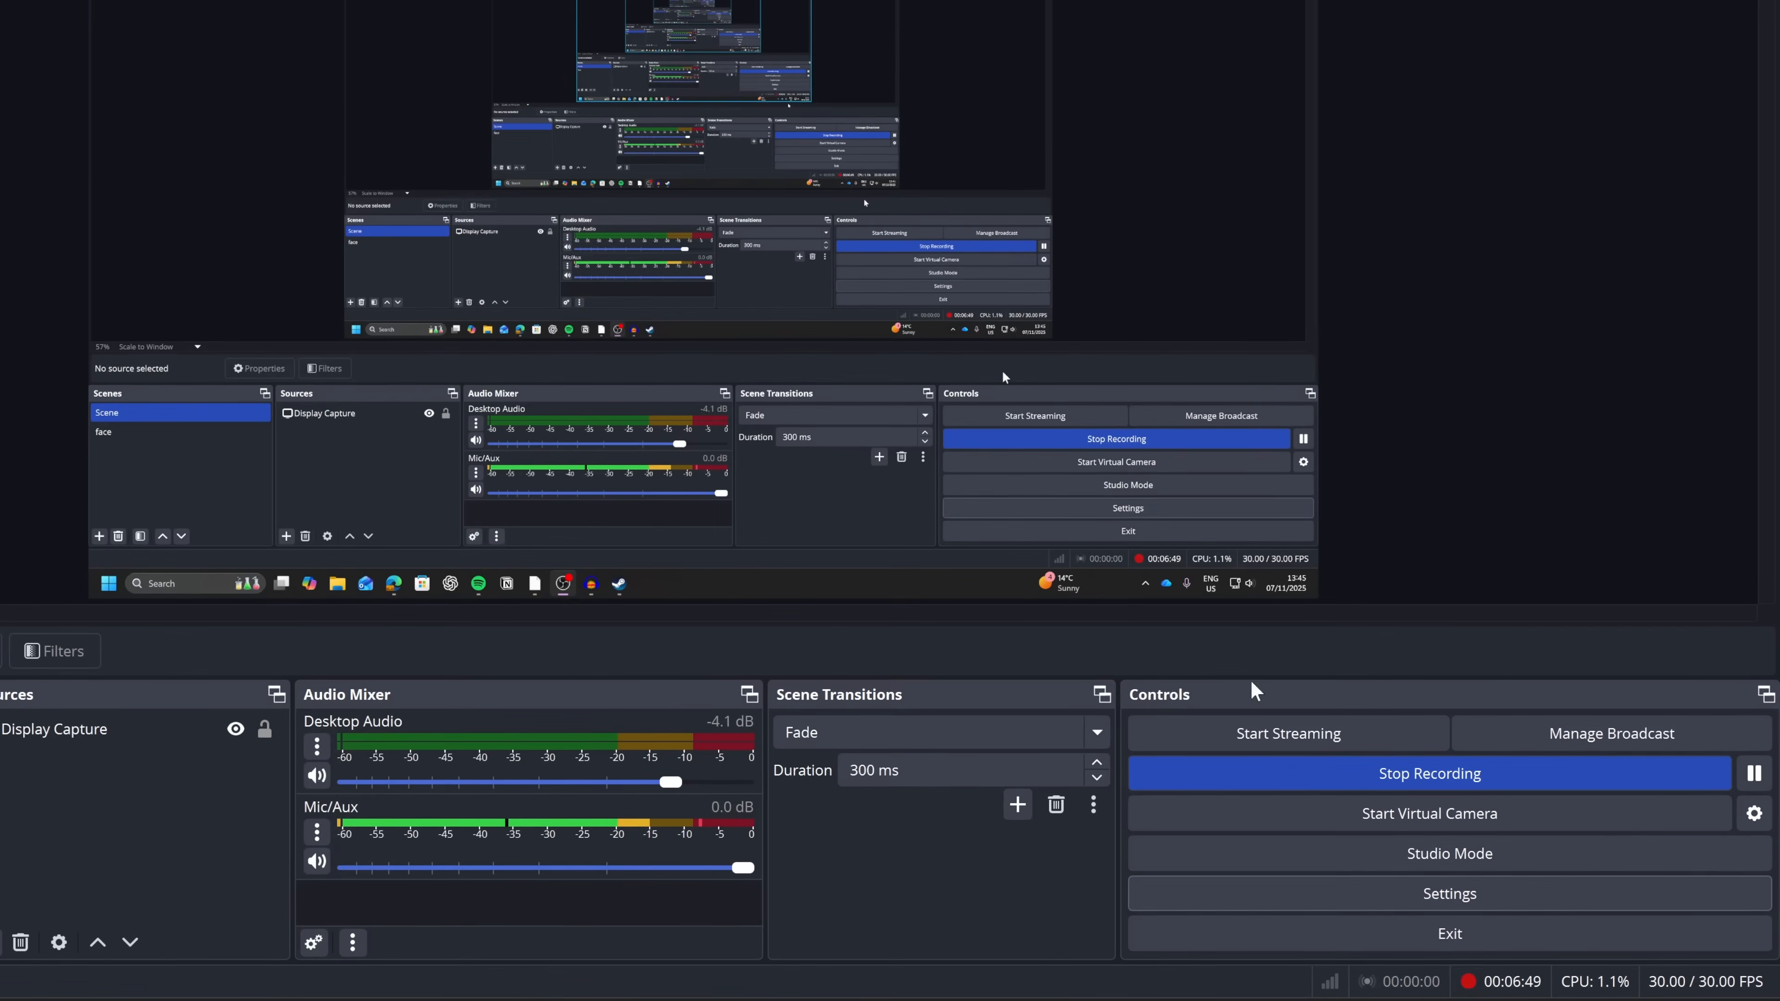
# Switch to OBS and check the recording format in the output settings and the hotkey assigned to Add Chapter Marker.
pyautogui.click(1400, 902)
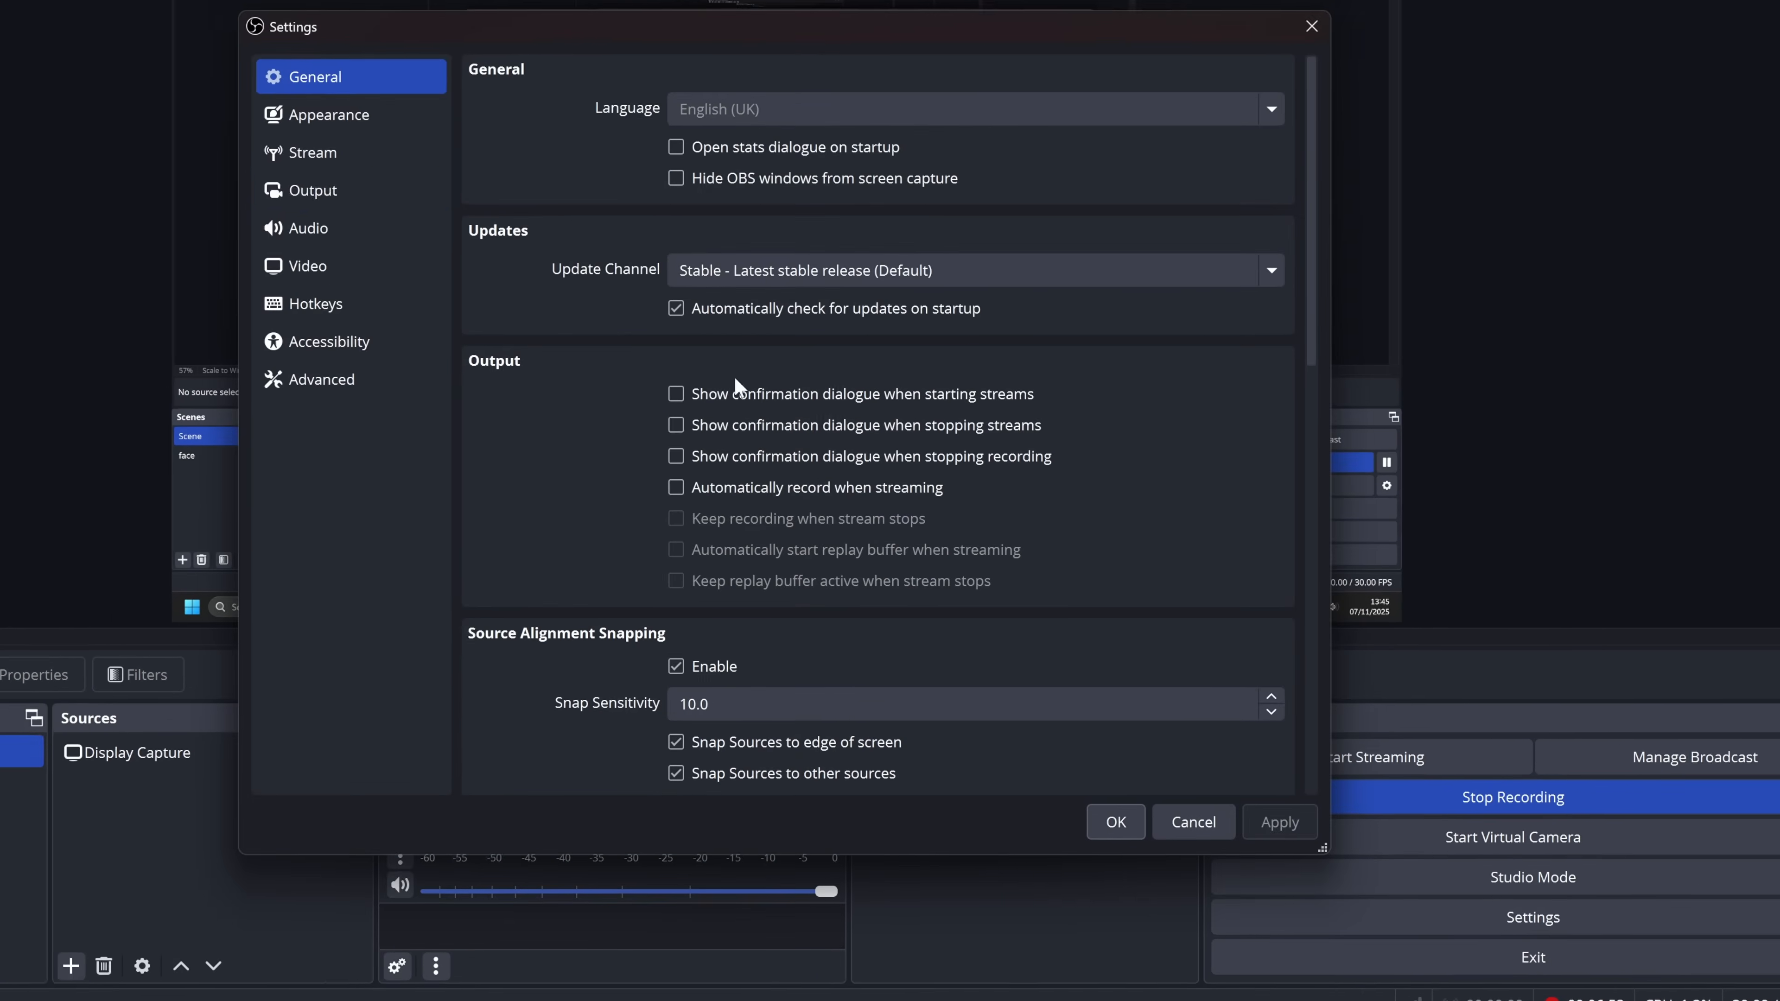
pyautogui.click(235, 175)
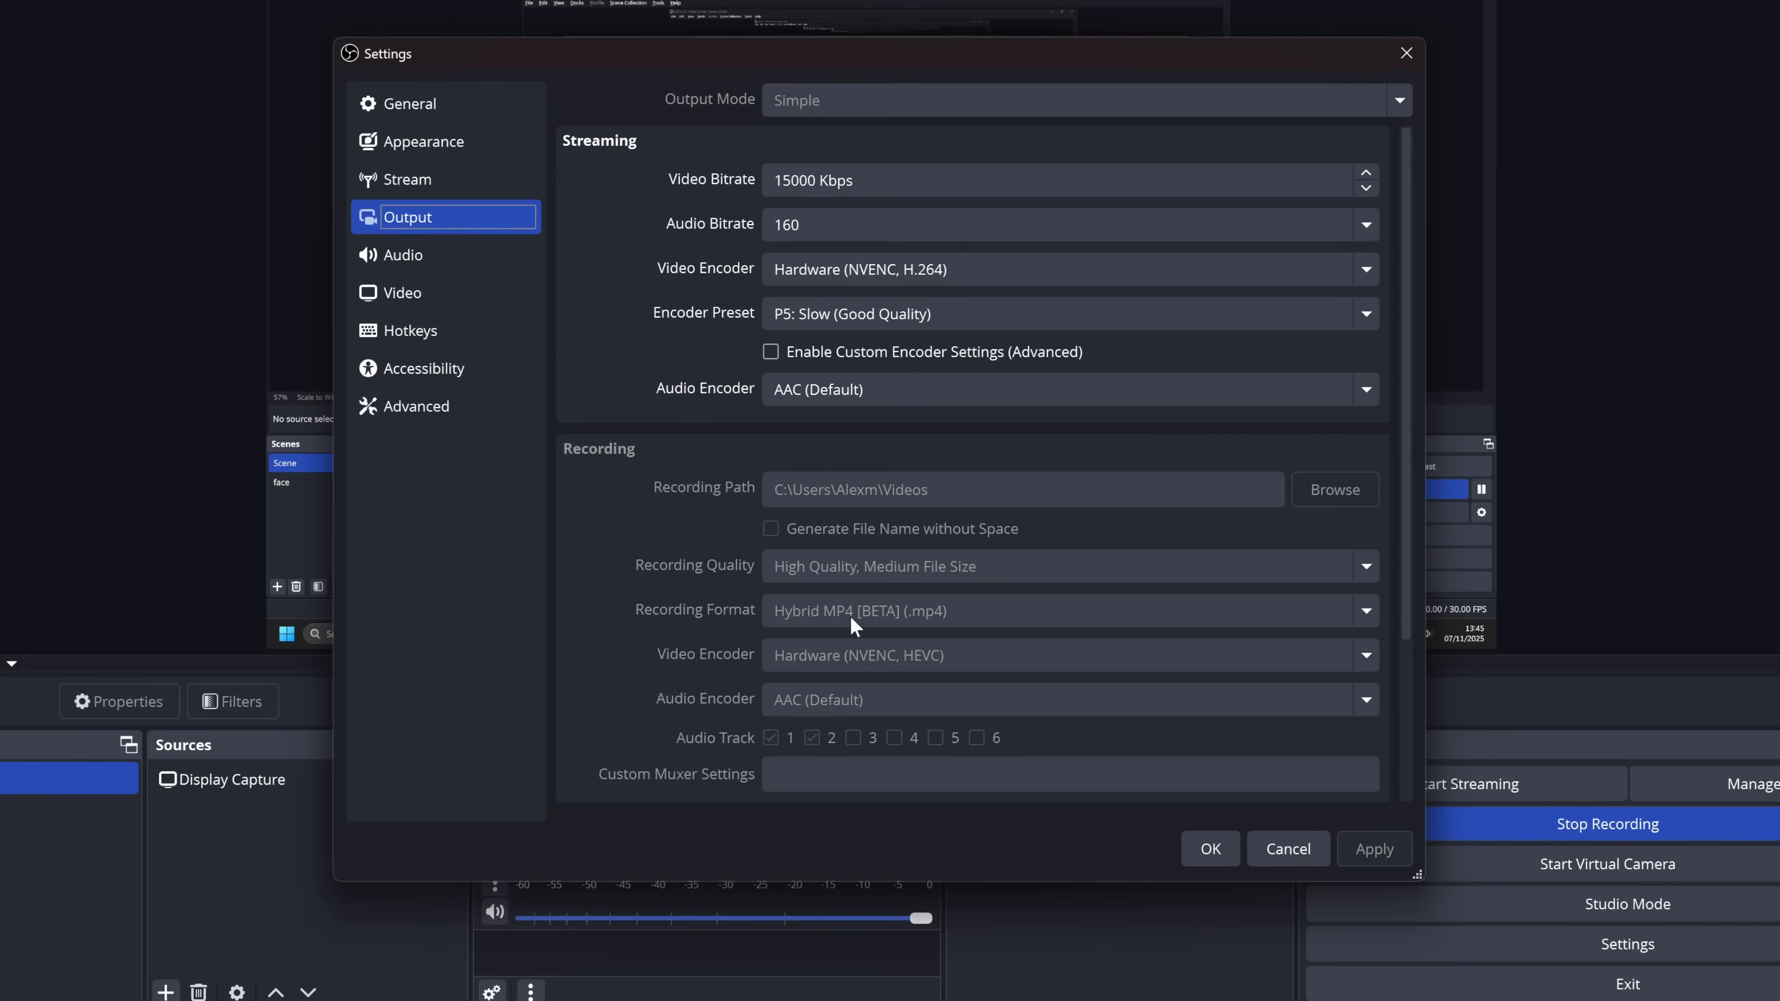
pyautogui.click(423, 333)
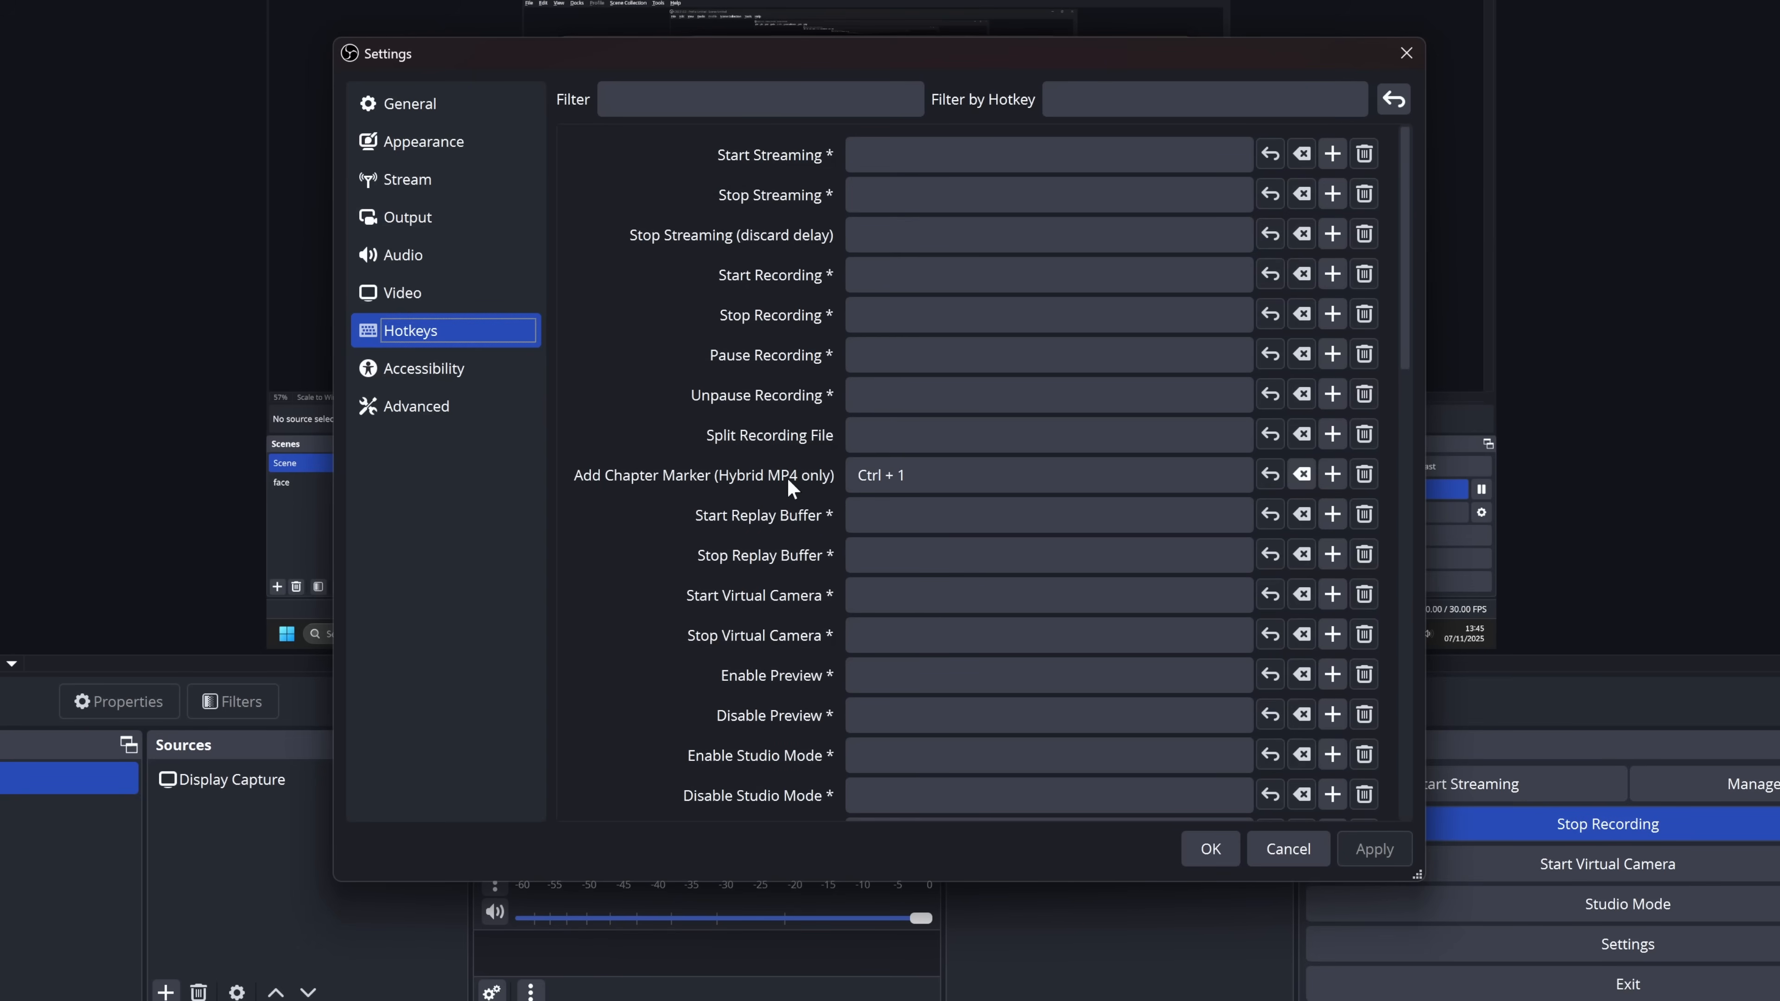
pyautogui.click(906, 477)
pyautogui.click(928, 476)
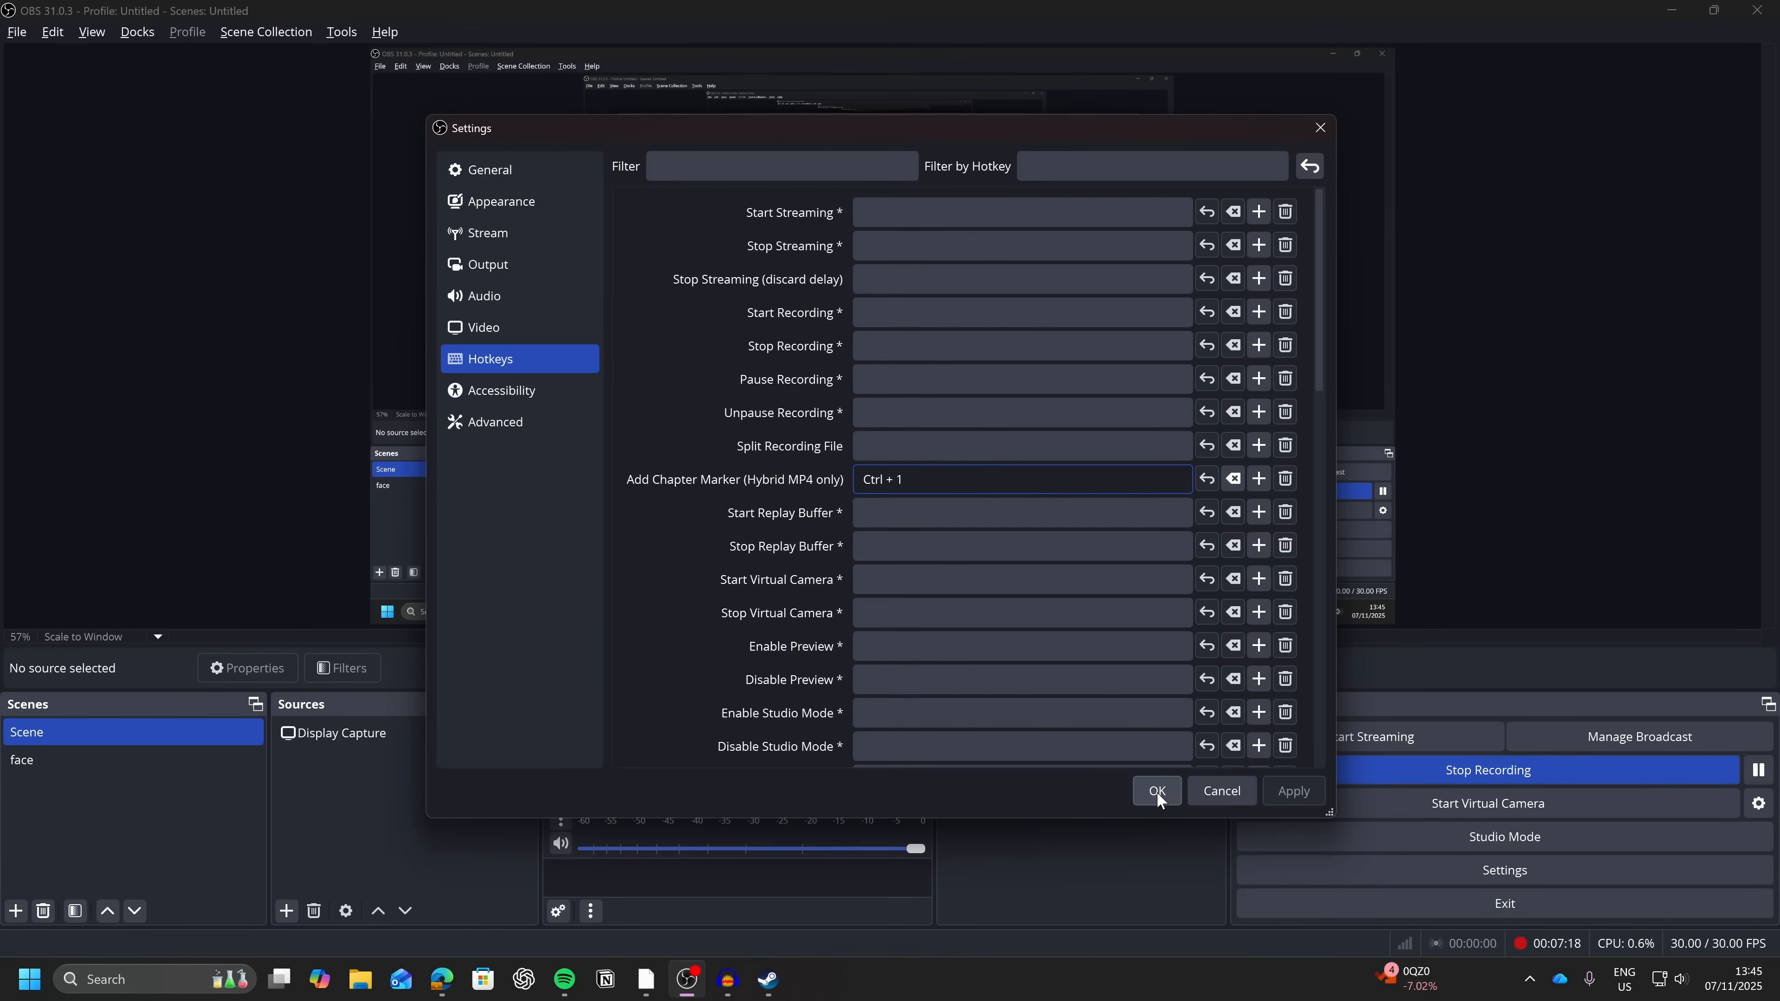
pyautogui.click(1211, 849)
pyautogui.click(1157, 792)
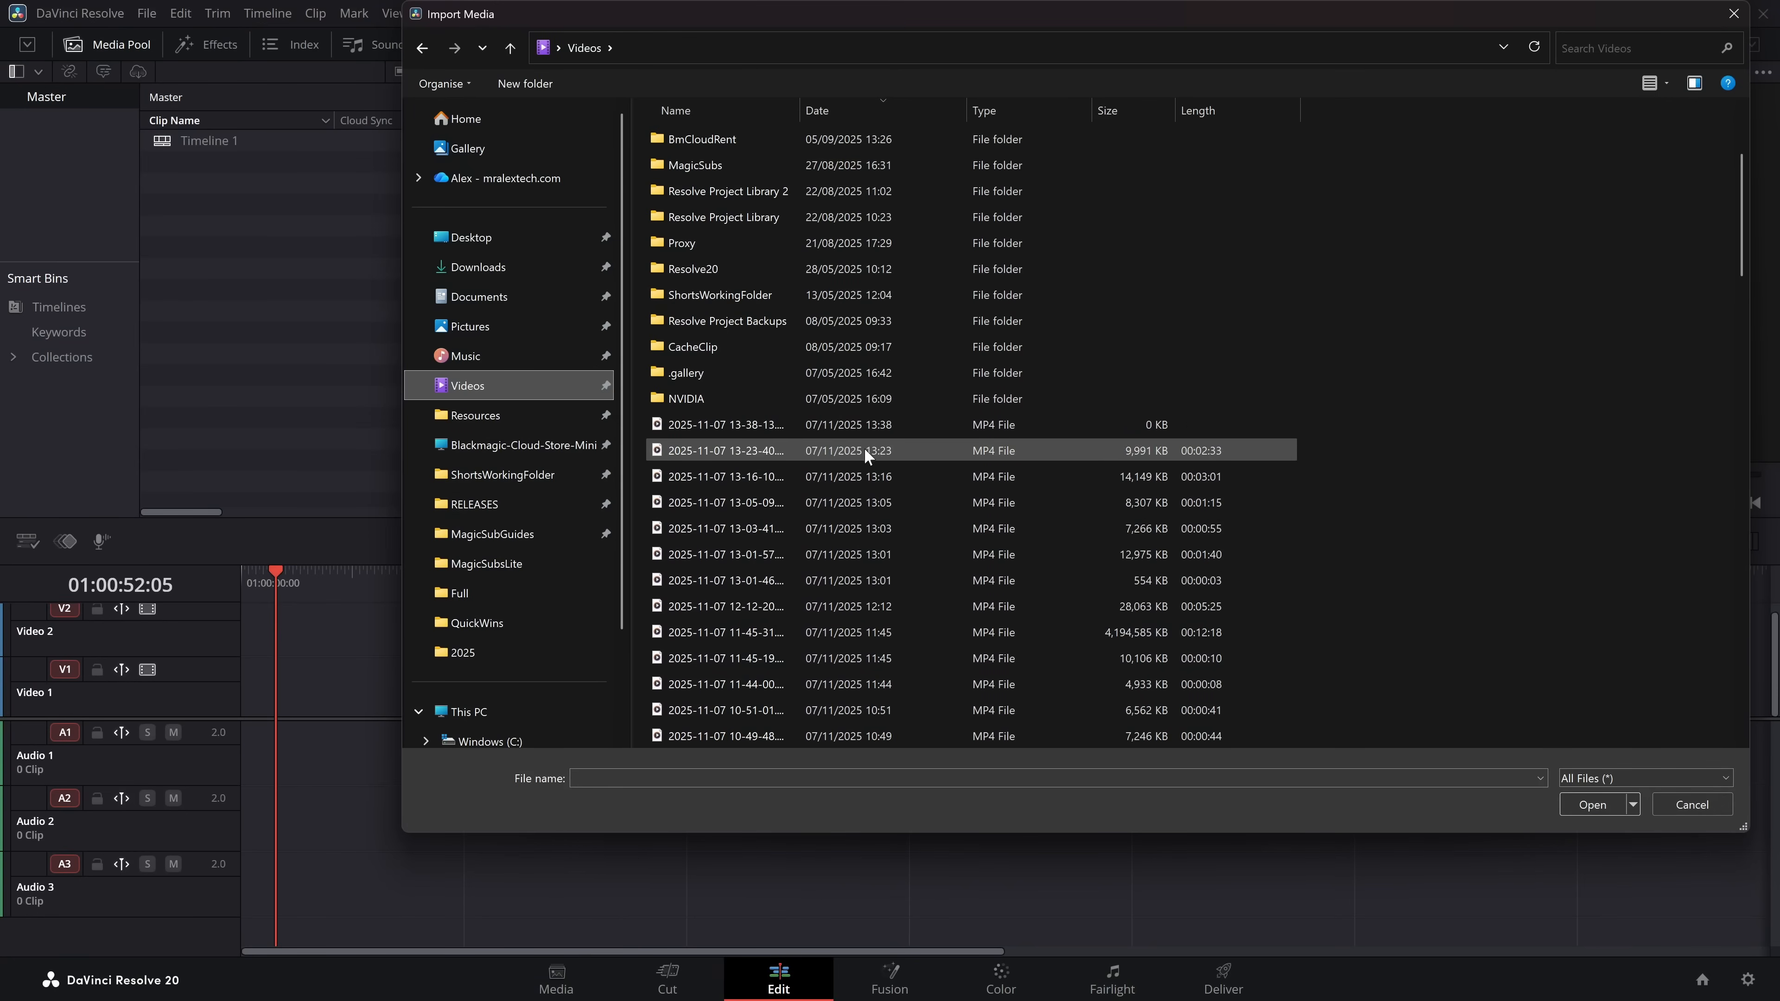
pyautogui.click(726, 633)
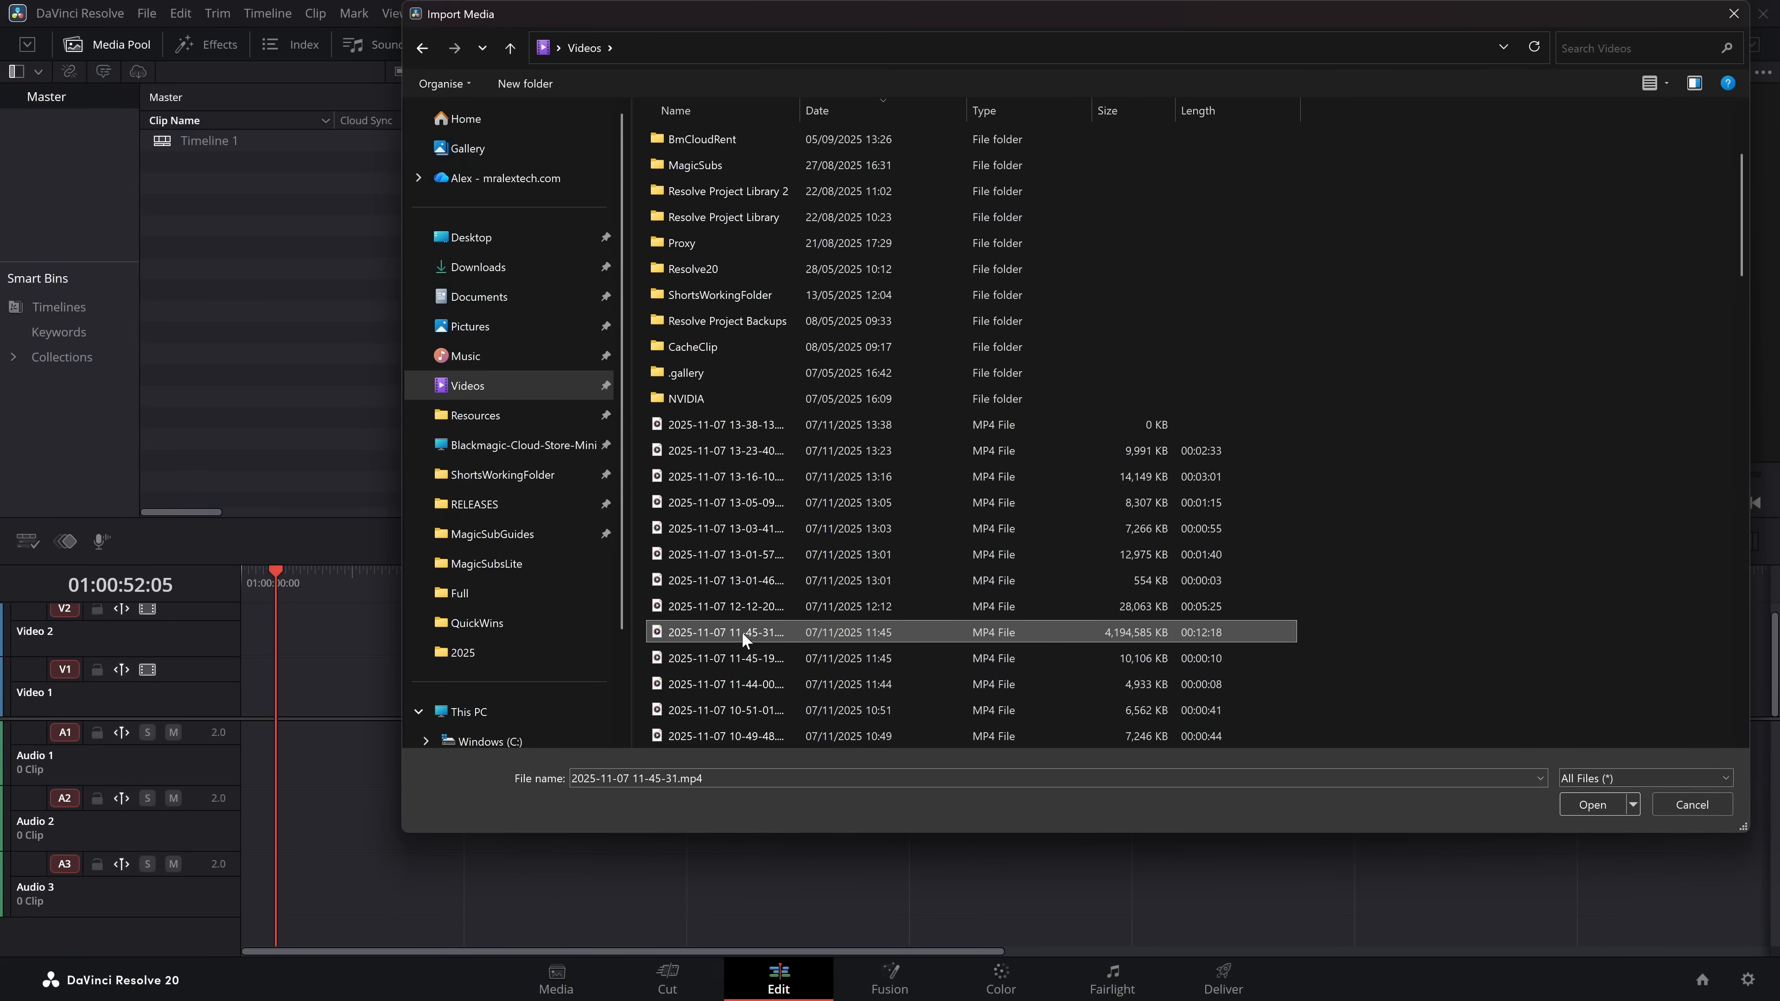
pyautogui.click(1592, 804)
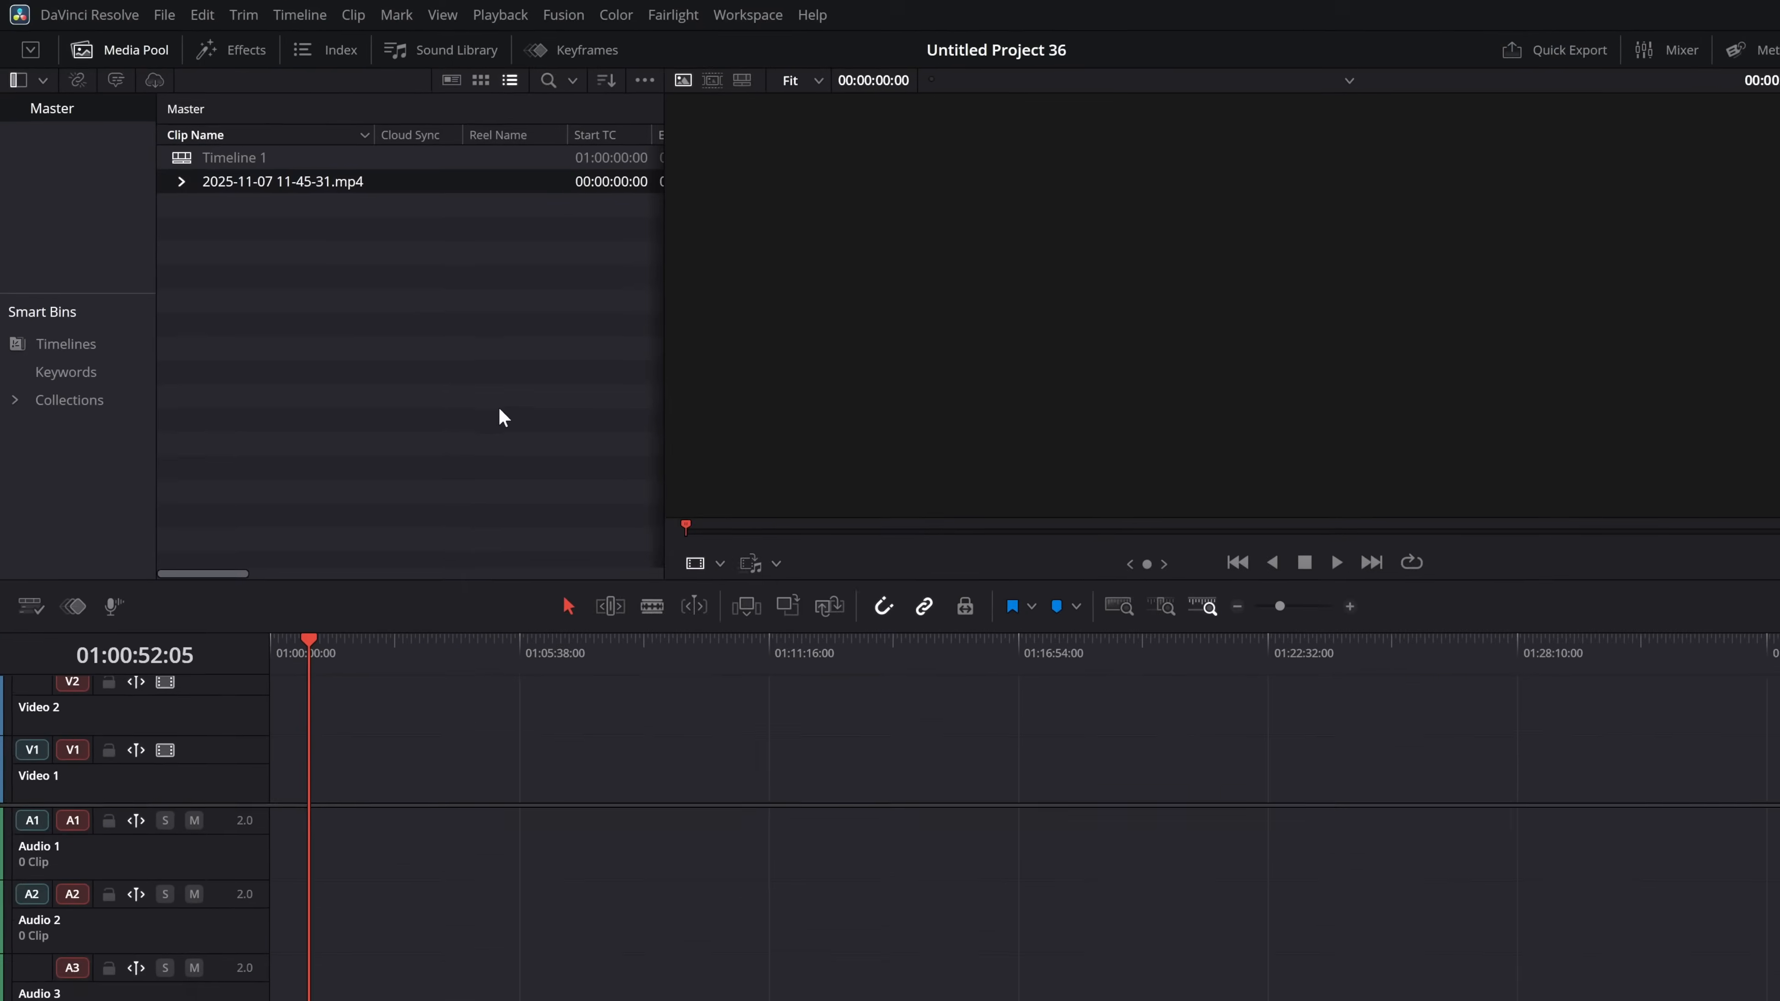
# Expand the imported recording in the media pool and go through its chapter subclips from Unnamed 1 to Unnamed 7.
pyautogui.click(190, 189)
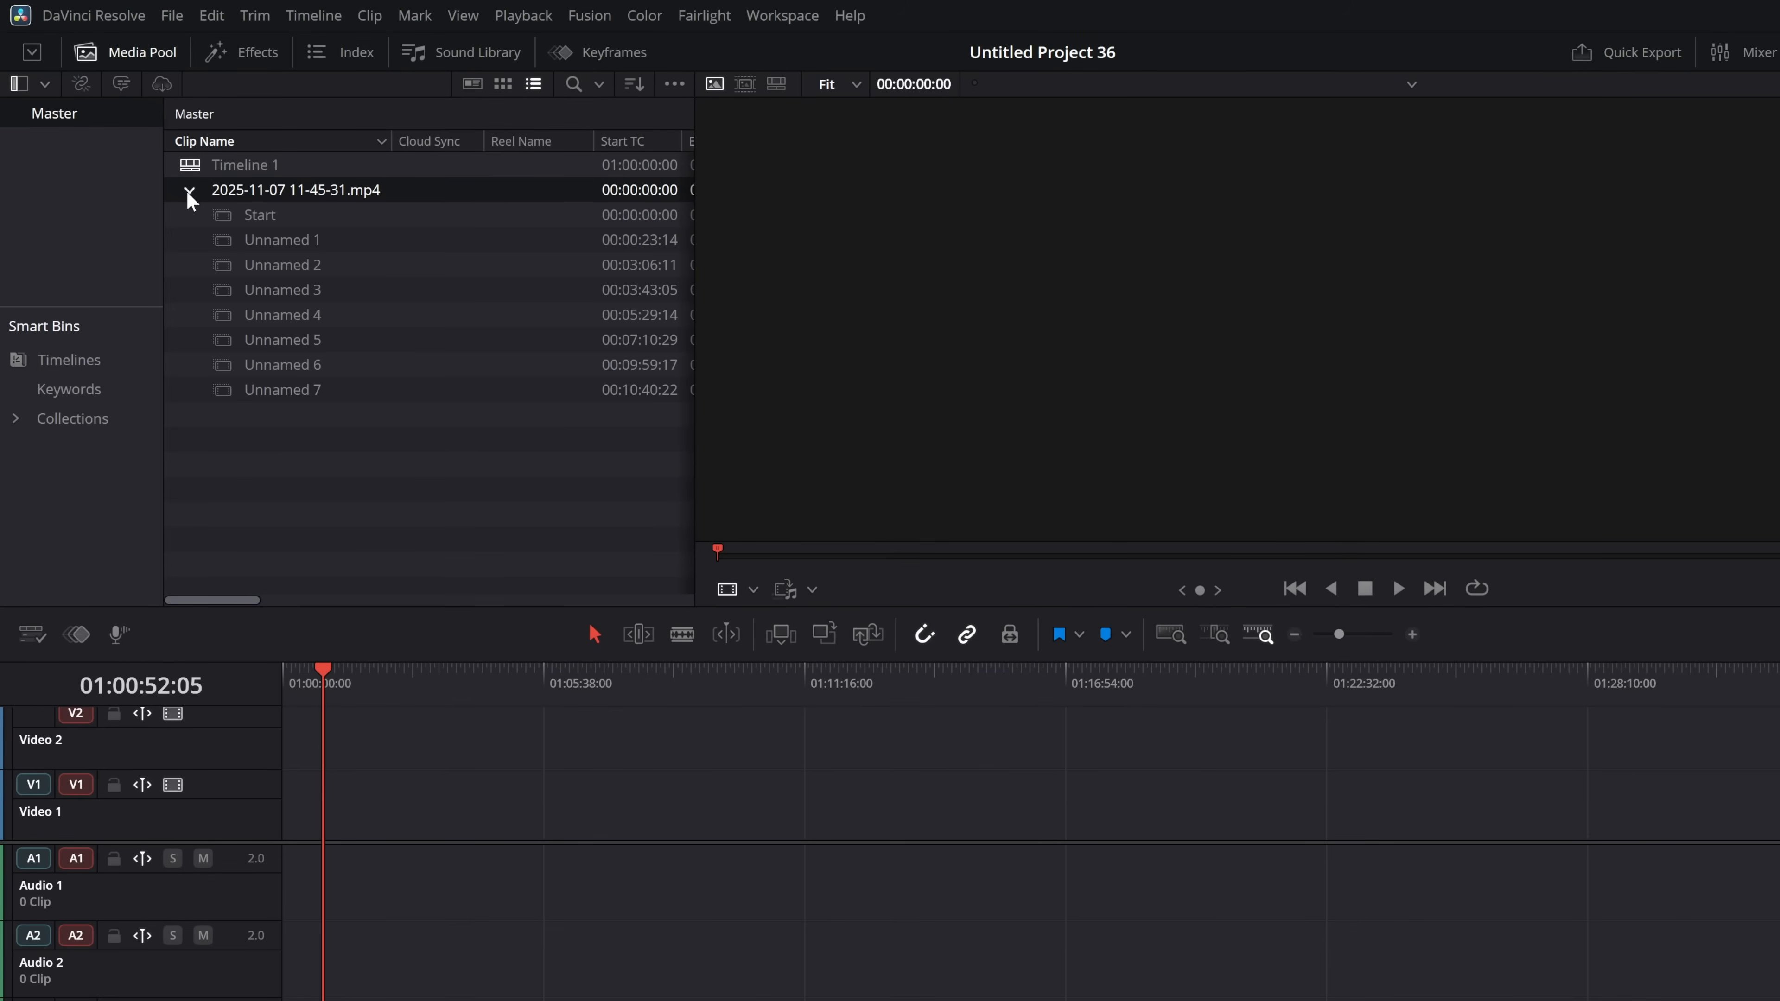
pyautogui.click(354, 240)
pyautogui.click(301, 266)
pyautogui.click(299, 287)
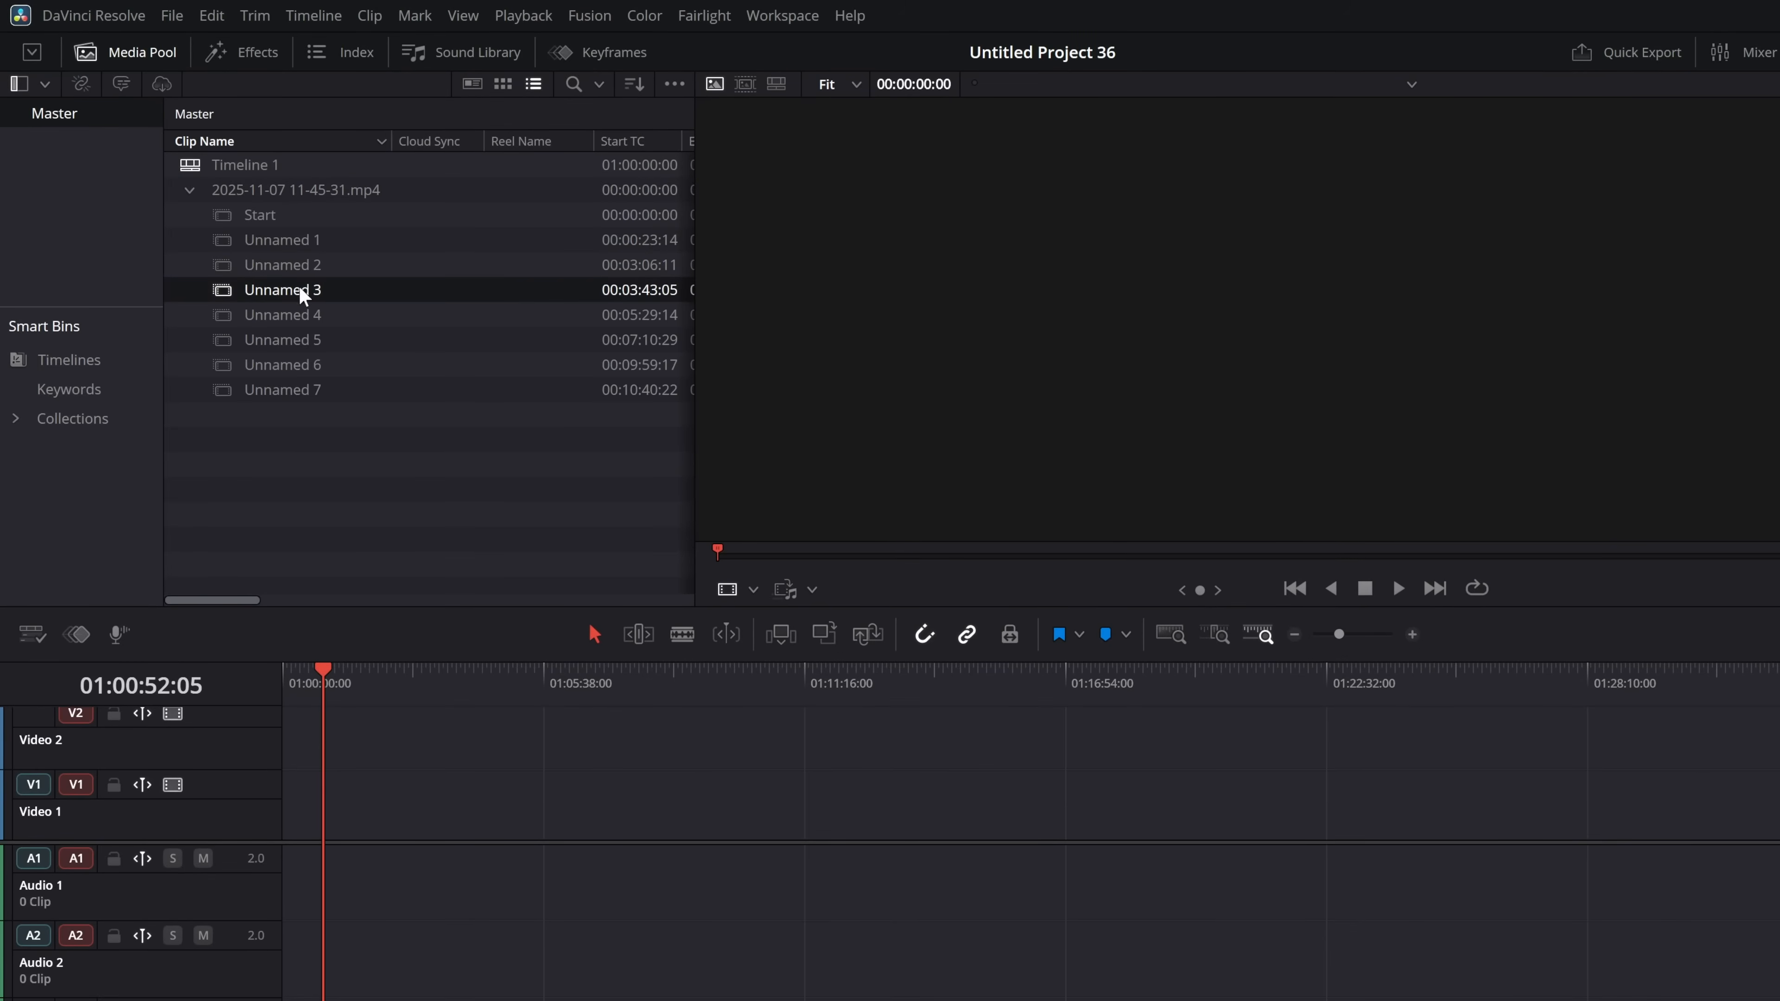
pyautogui.click(295, 313)
pyautogui.click(293, 337)
pyautogui.click(294, 365)
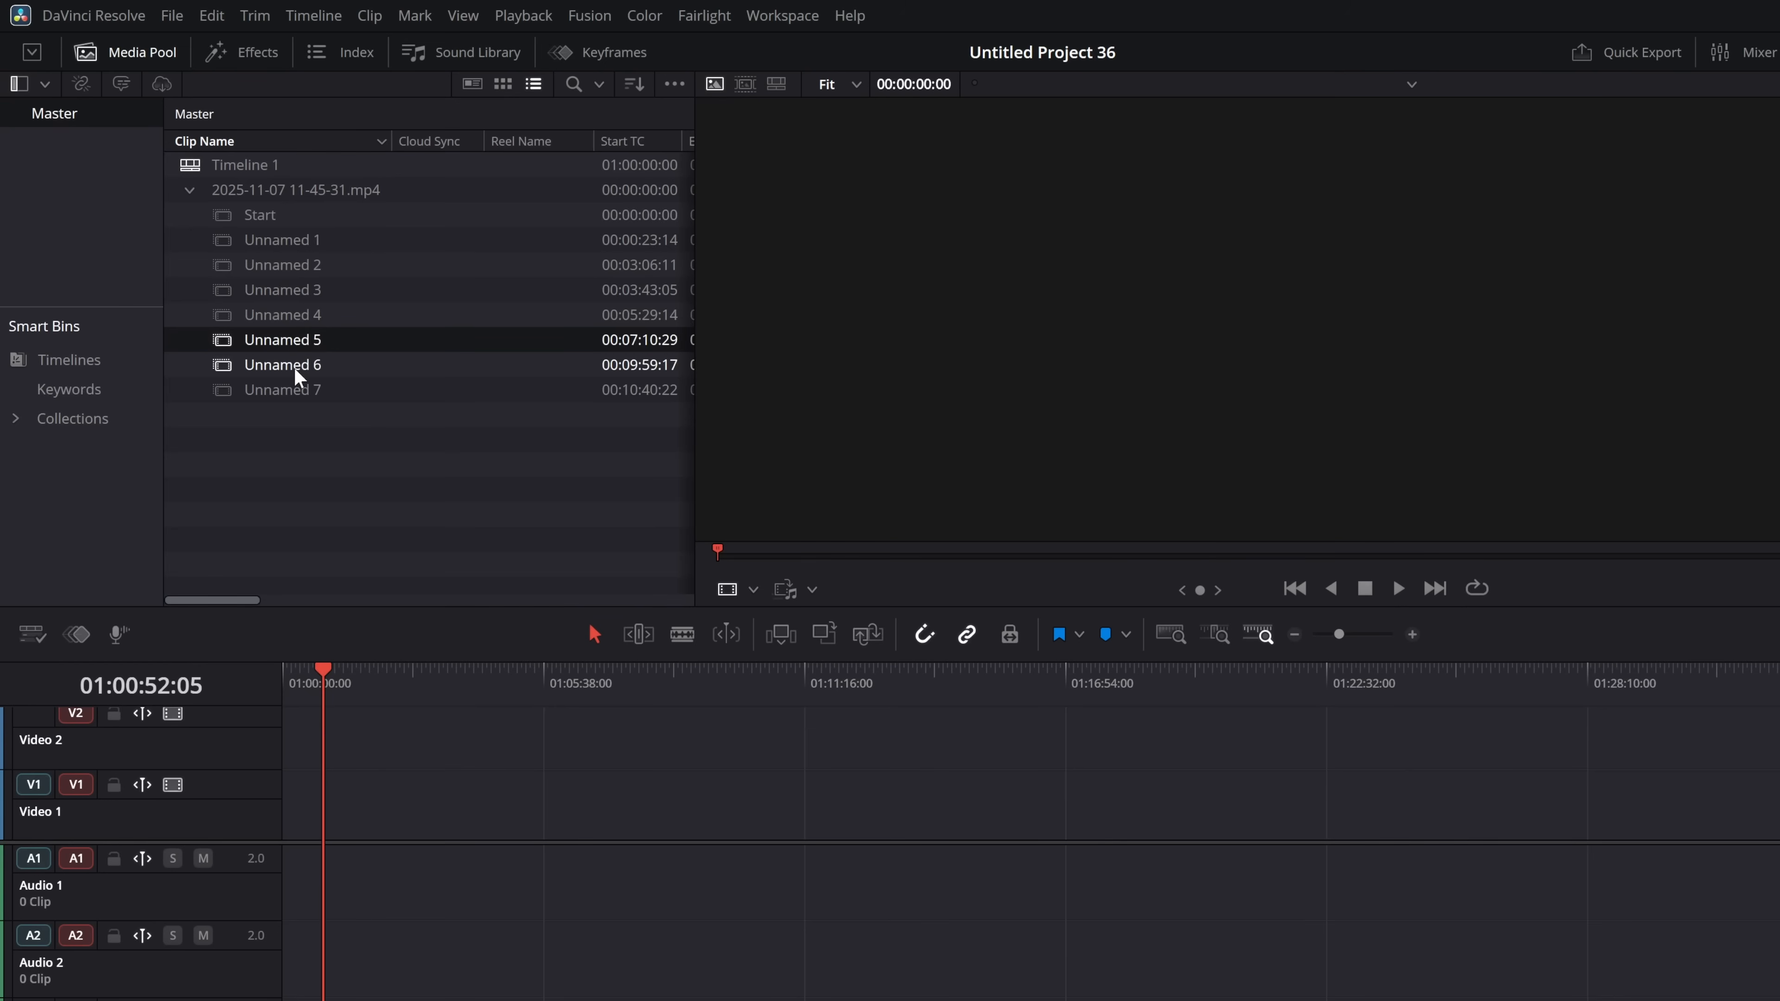
pyautogui.click(292, 382)
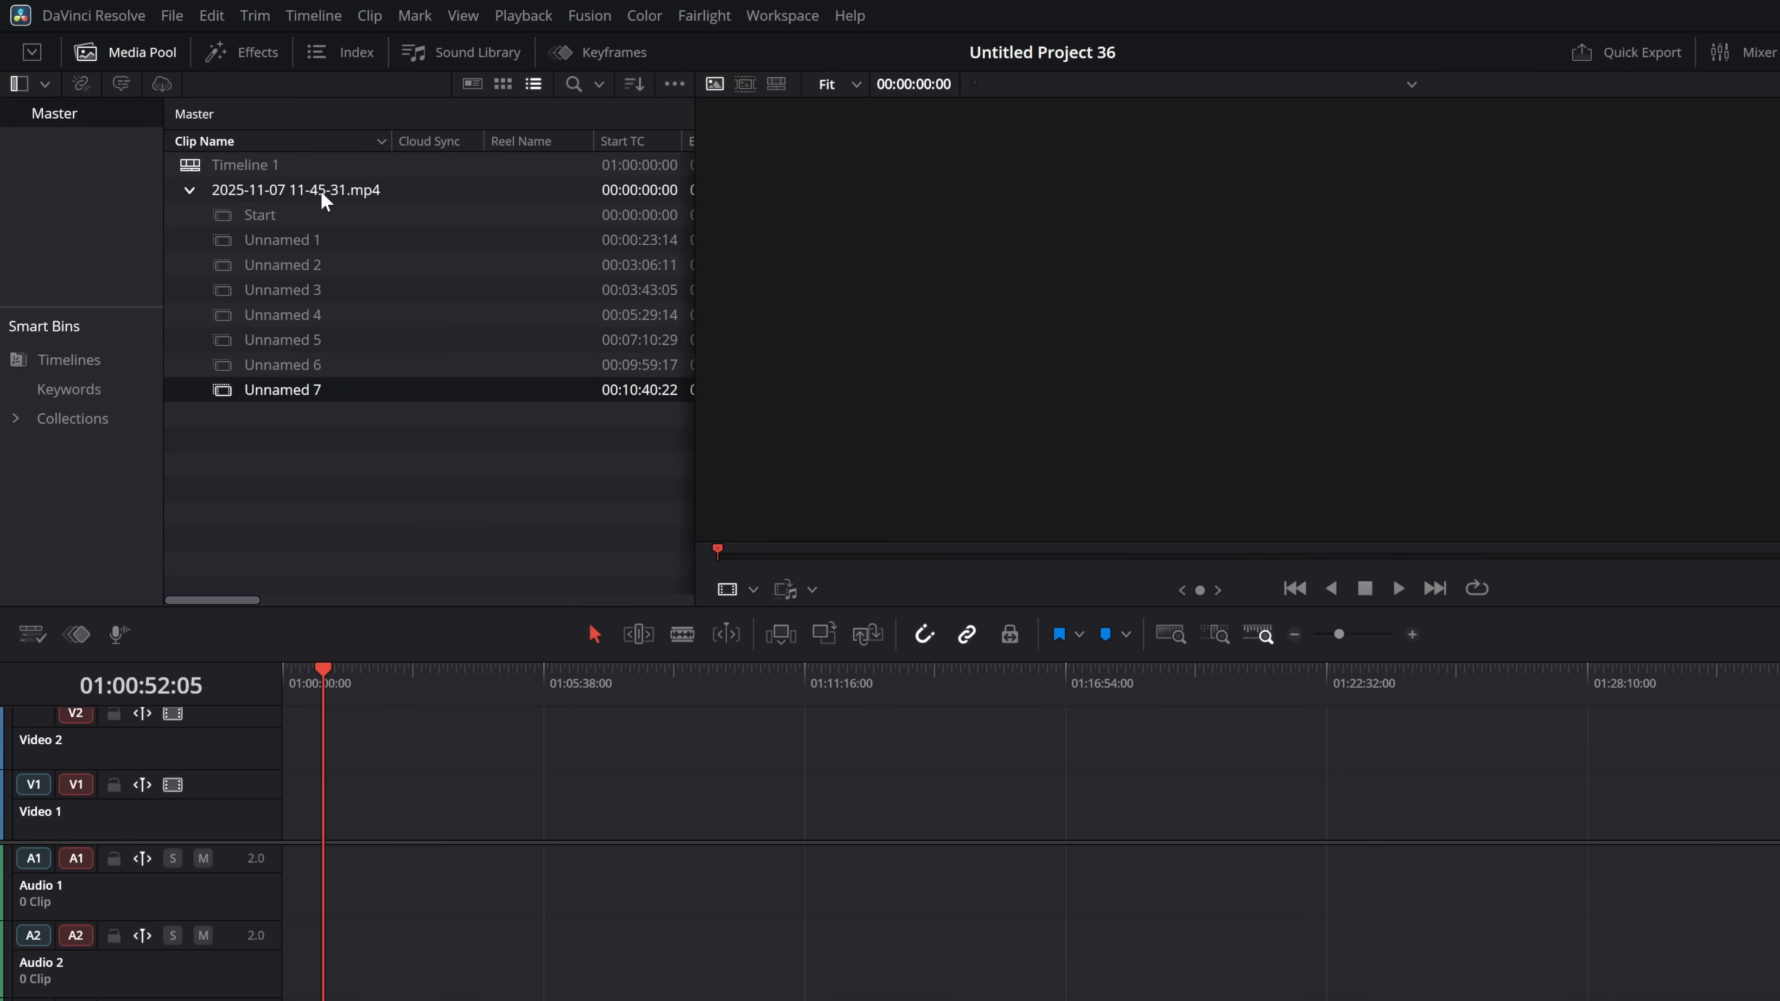
# Open the full recording in the source viewer and step through its chapter markers, stopping on Unnamed 5.
pyautogui.click(287, 190)
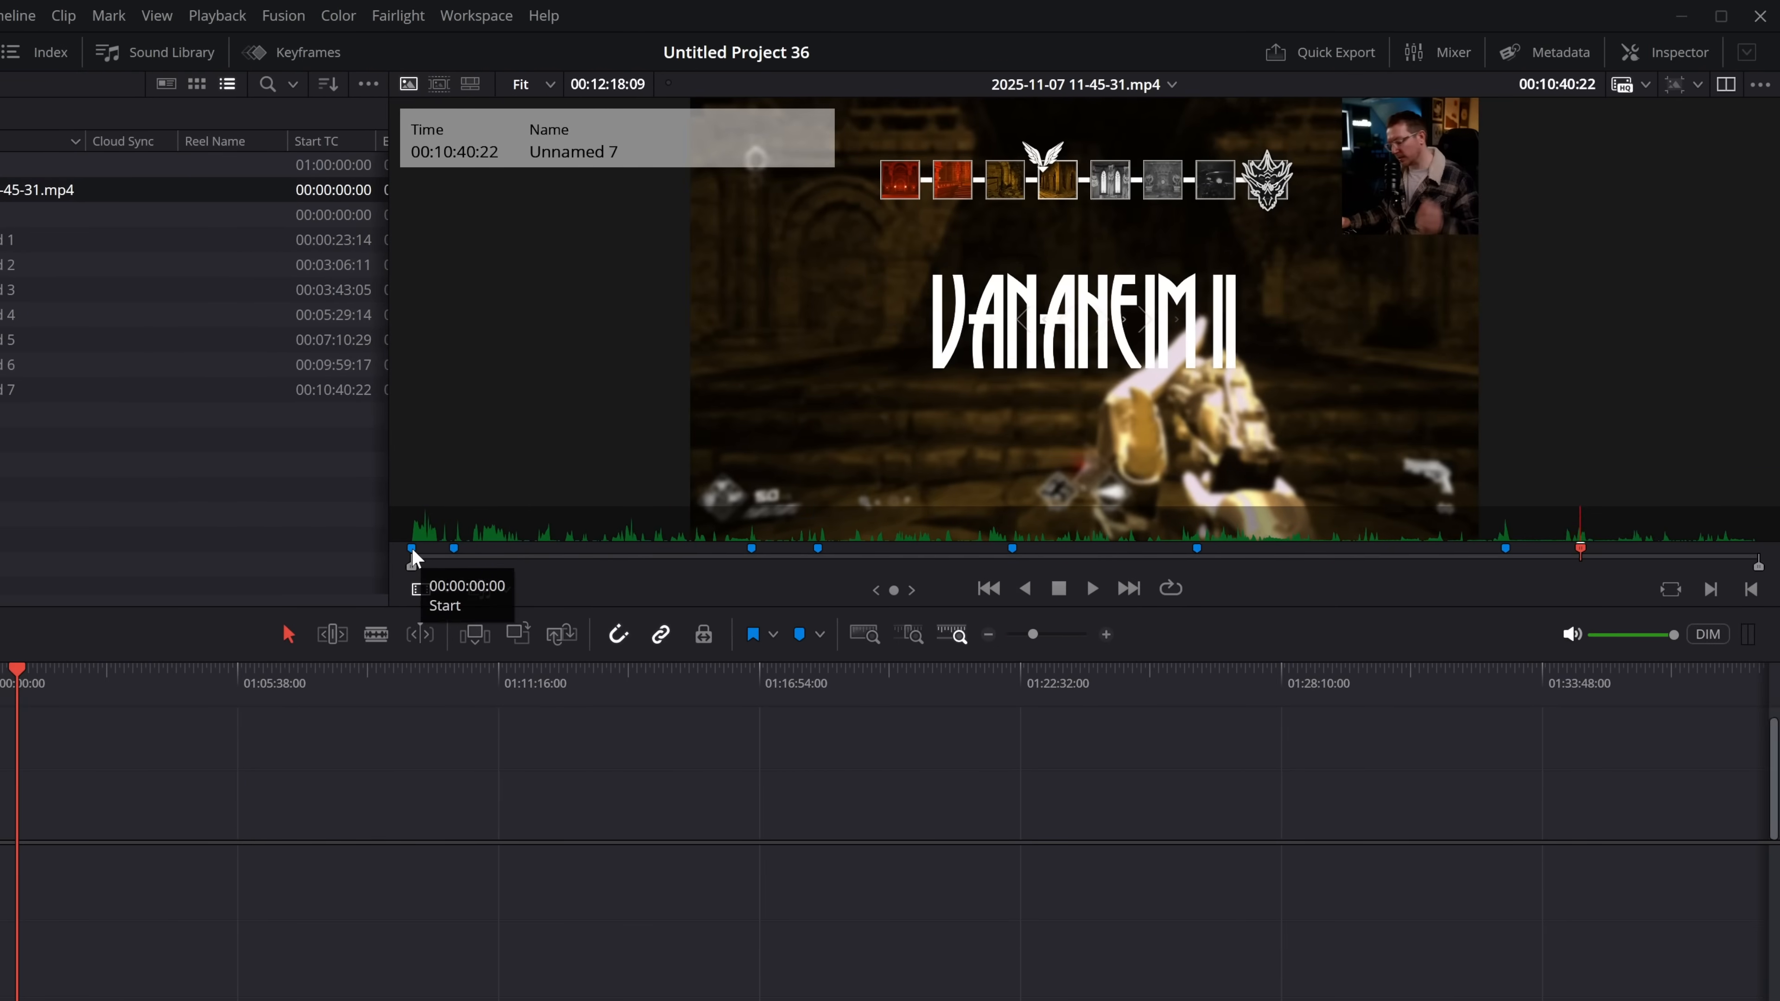
pyautogui.click(413, 550)
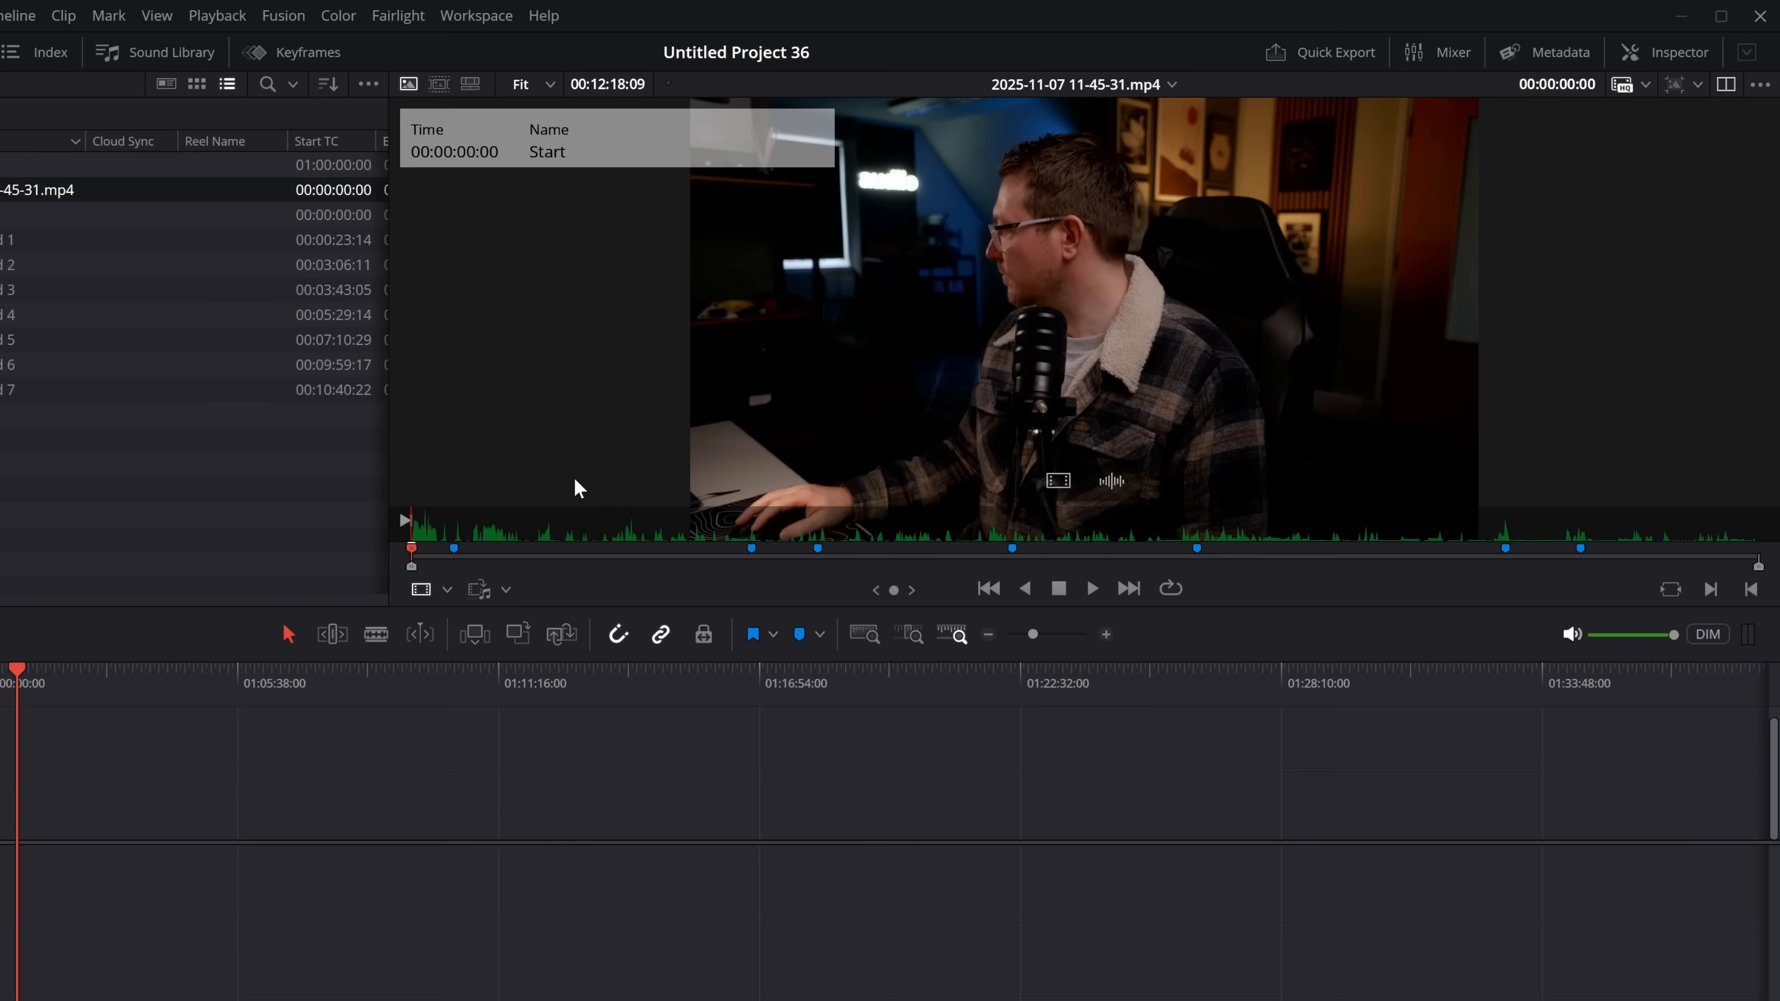
pyautogui.moveTo(517, 555); pyautogui.dragTo(800, 569)
pyautogui.hotkey('shift', 'Up')
pyautogui.hotkey('shift', 'Up')
pyautogui.hotkey('shift', 'Up')
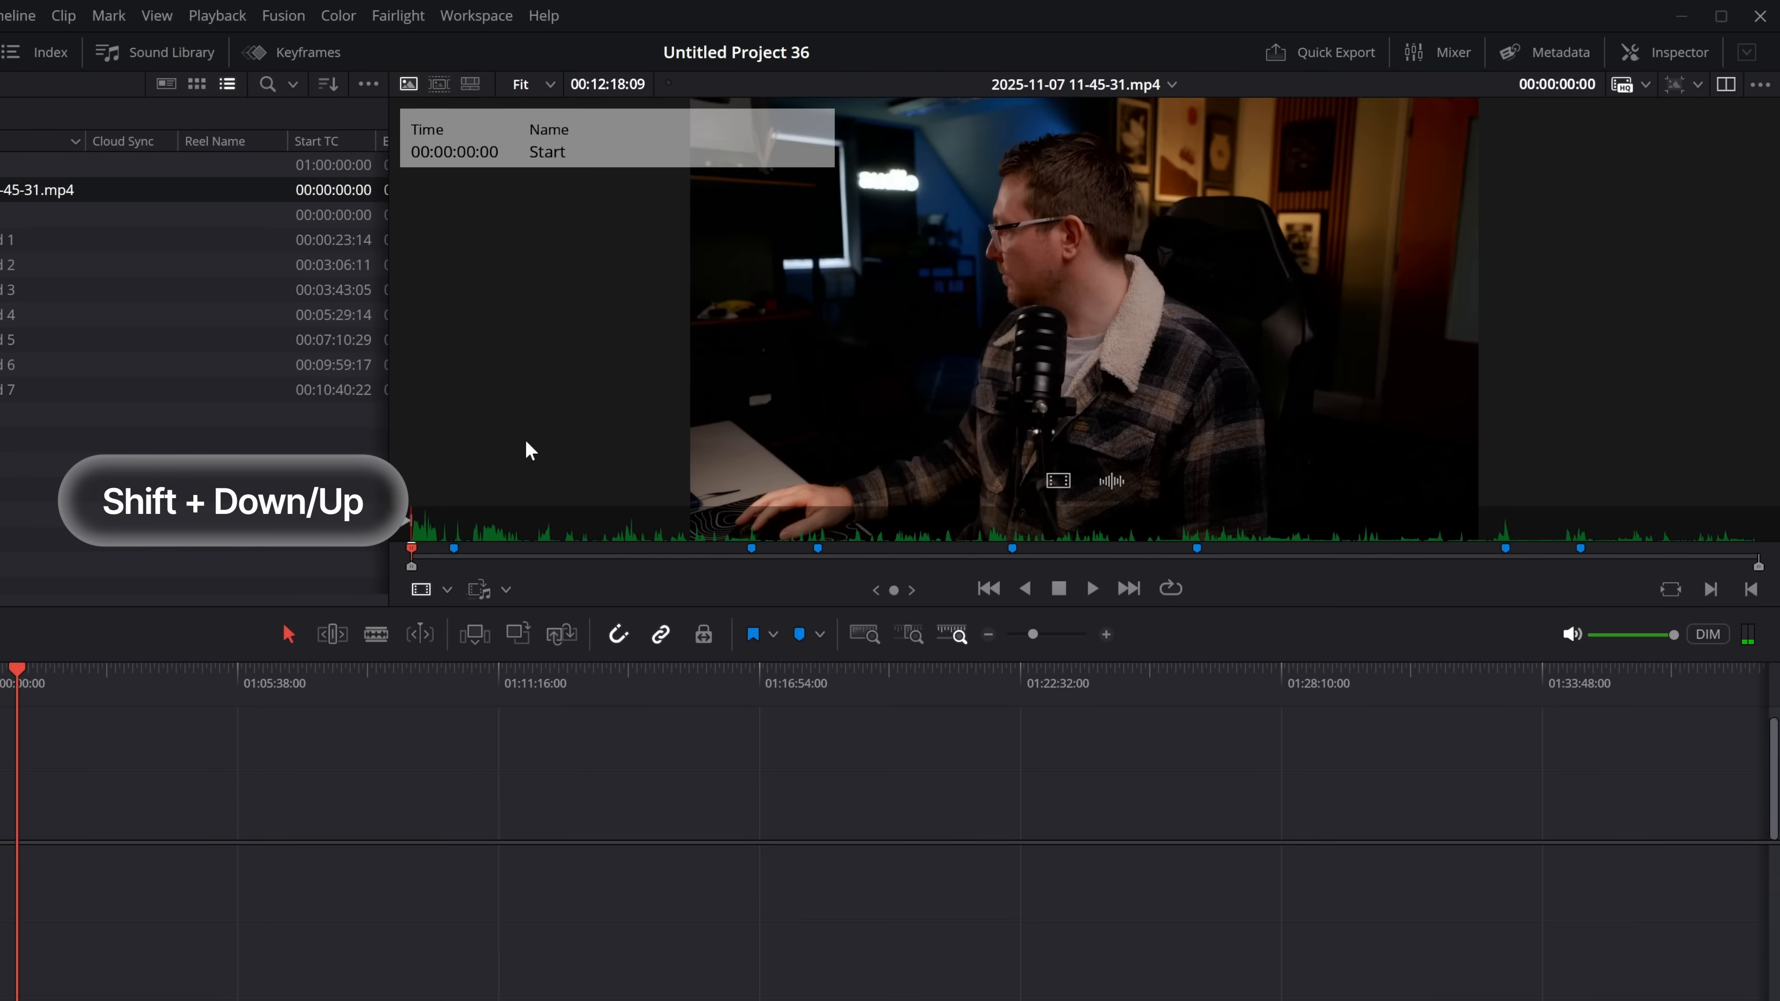
pyautogui.hotkey('shift', 'Down')
pyautogui.hotkey('shift', 'Down')
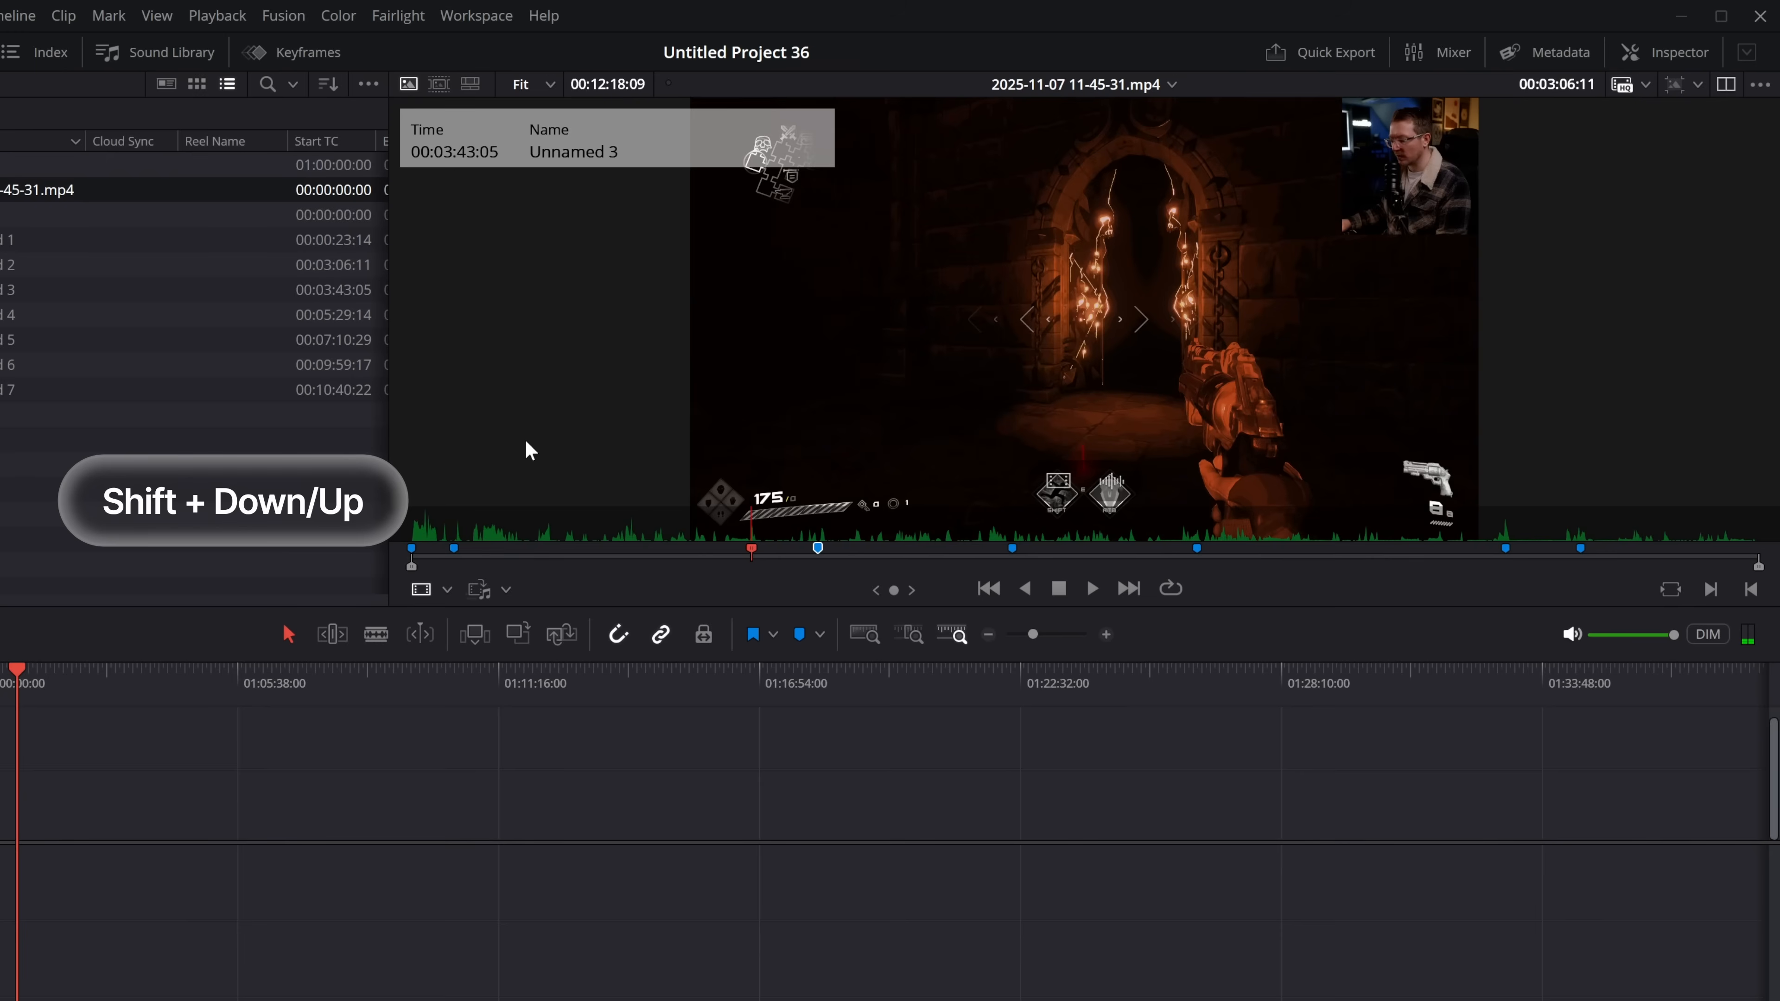
pyautogui.hotkey('shift', 'Down')
pyautogui.hotkey('shift', 'Down')
pyautogui.hotkey('shift', 'Down')
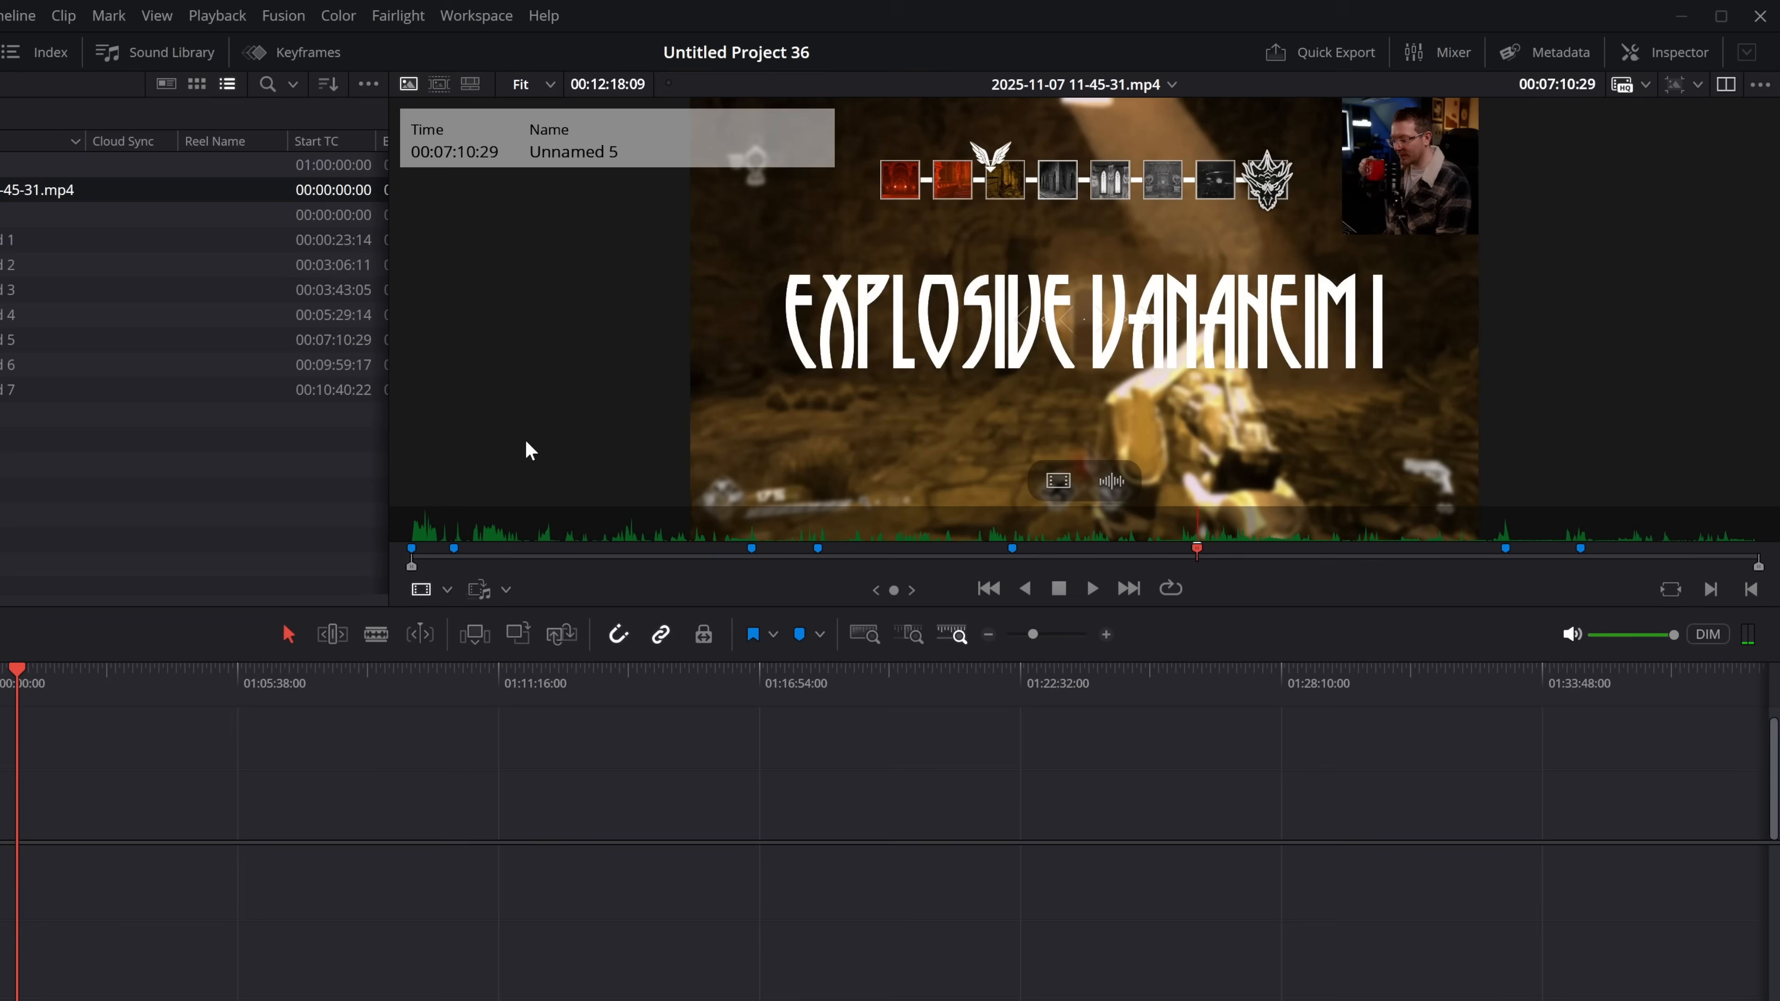
pyautogui.hotkey('shift', 'Down')
pyautogui.hotkey('shift', 'Up')
# Rename the chapter marker at 00:07:10:29 as ExplosiveLevel.
pyautogui.press('m')
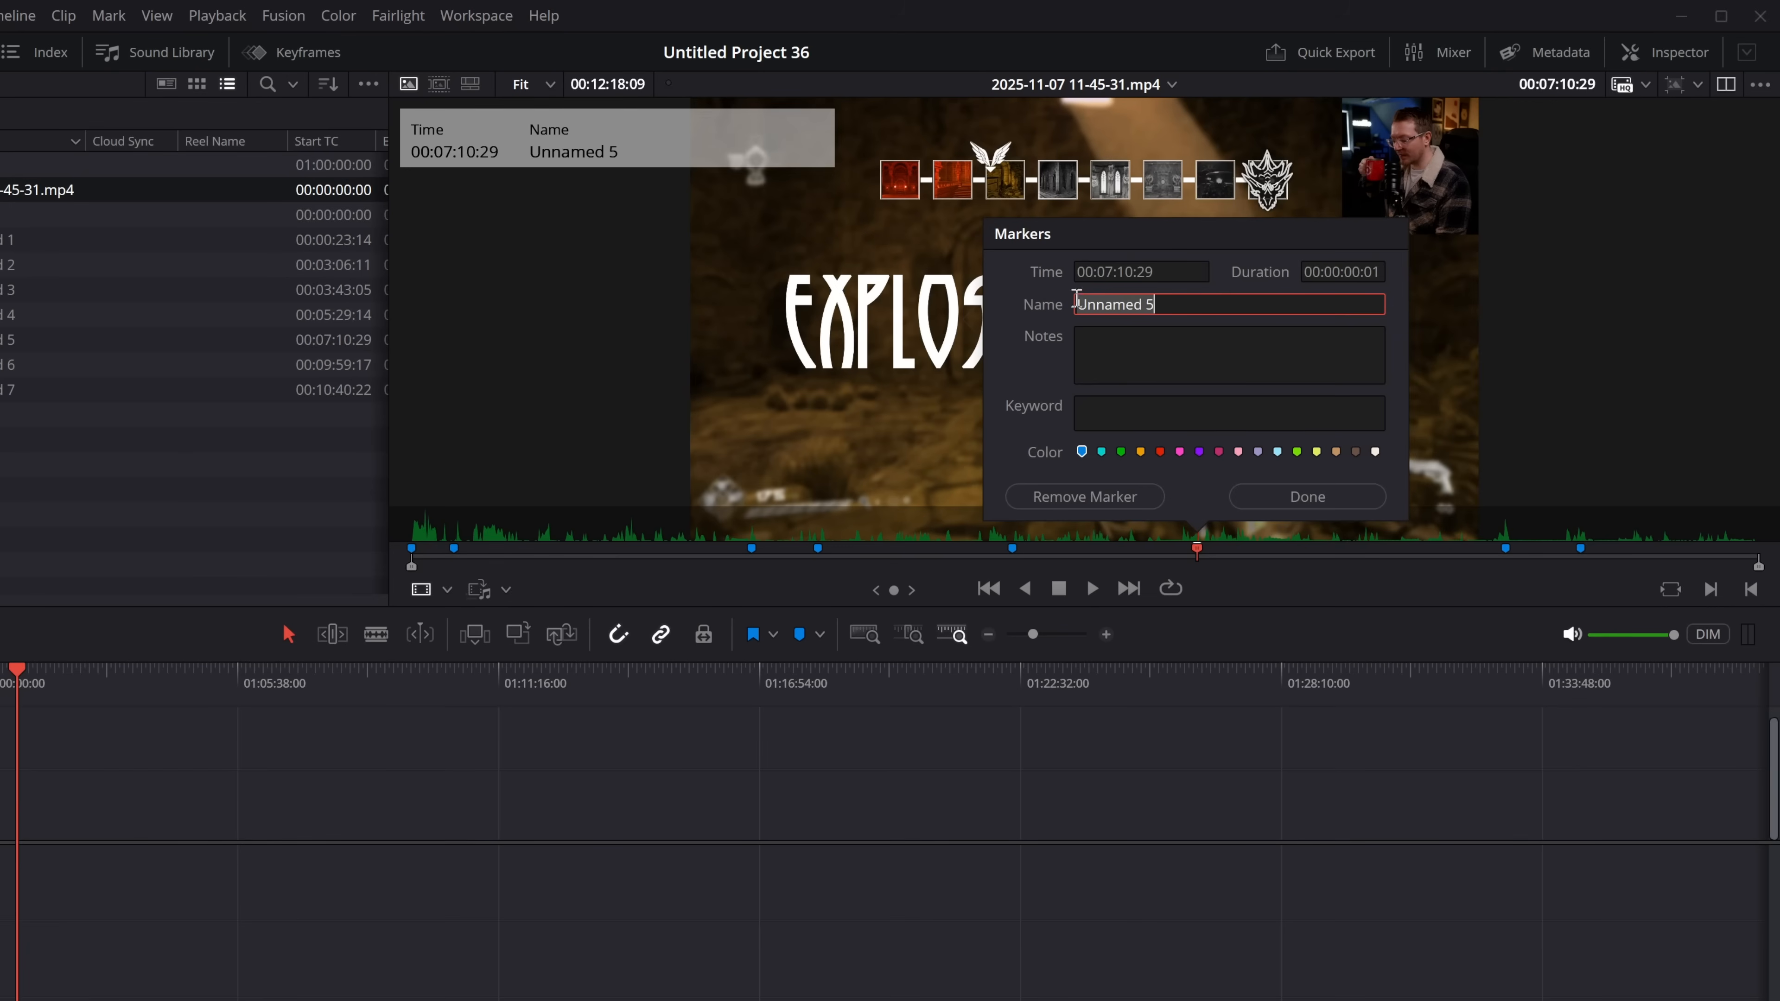
pyautogui.write('ExplosiveLevel')
pyautogui.press('Return')
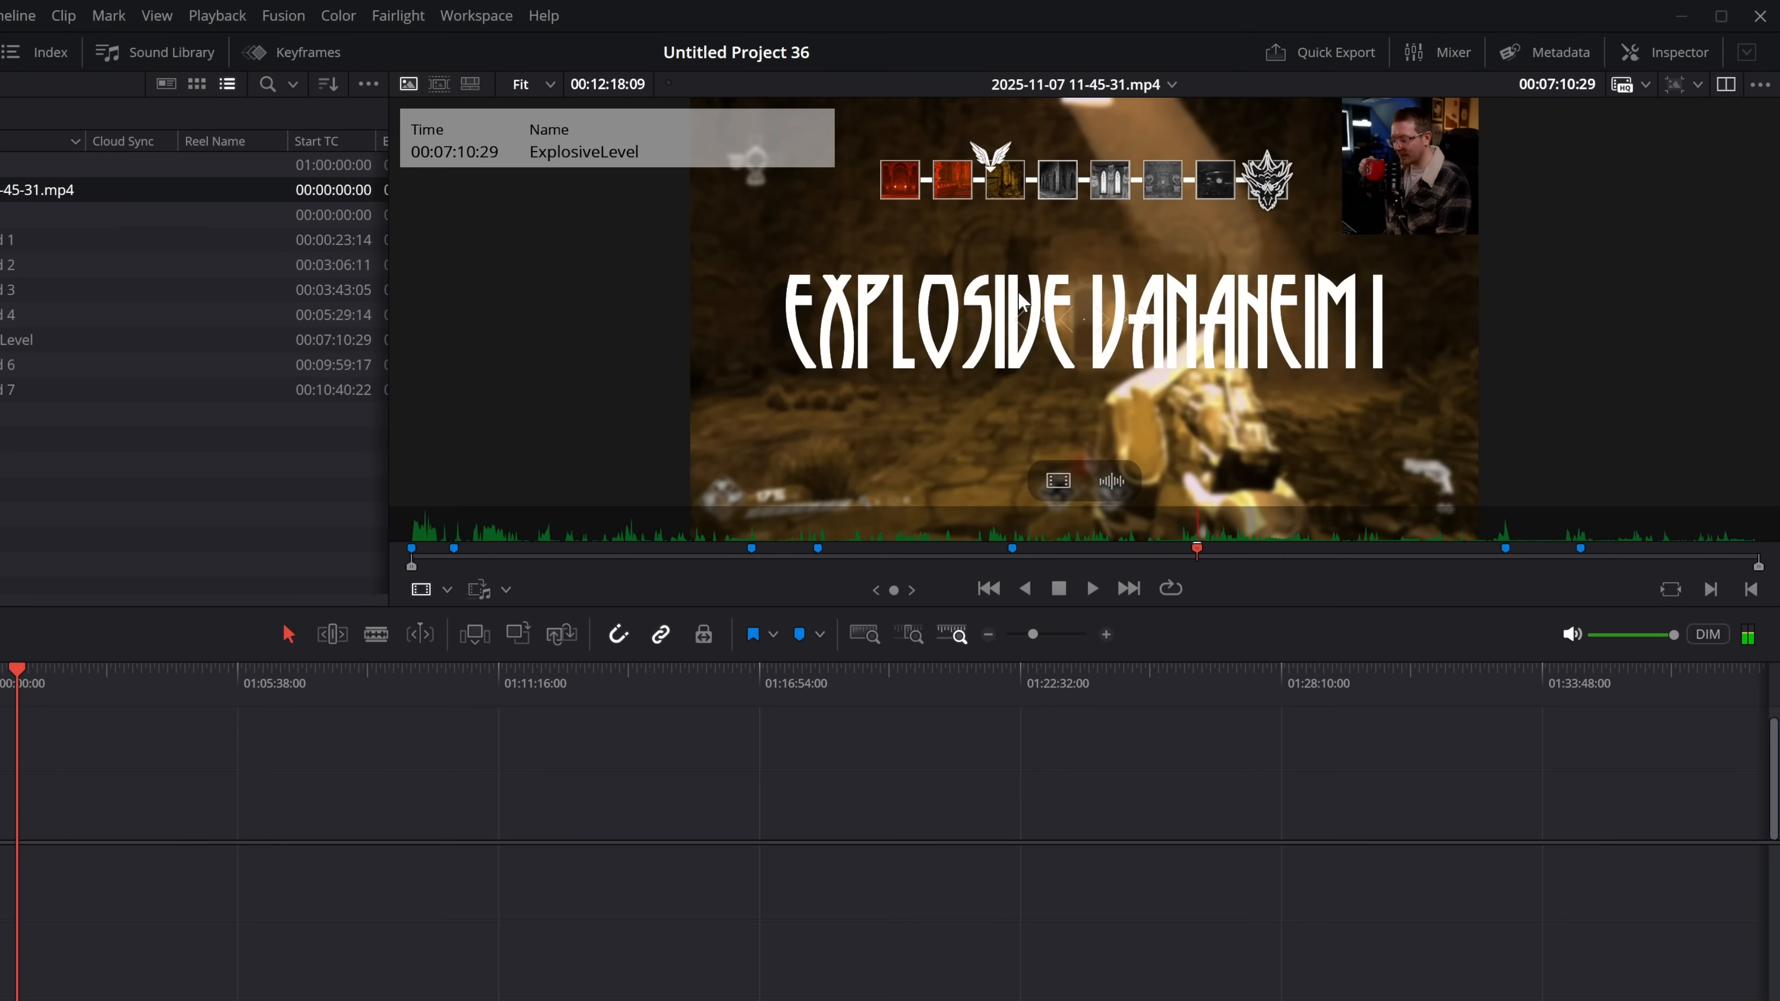
# Rename the chapter marker at 00:09:59:17 as Boss2 and the one at 00:10:40:22 as Vanaheim.
pyautogui.hotkey('shift', 'Down')
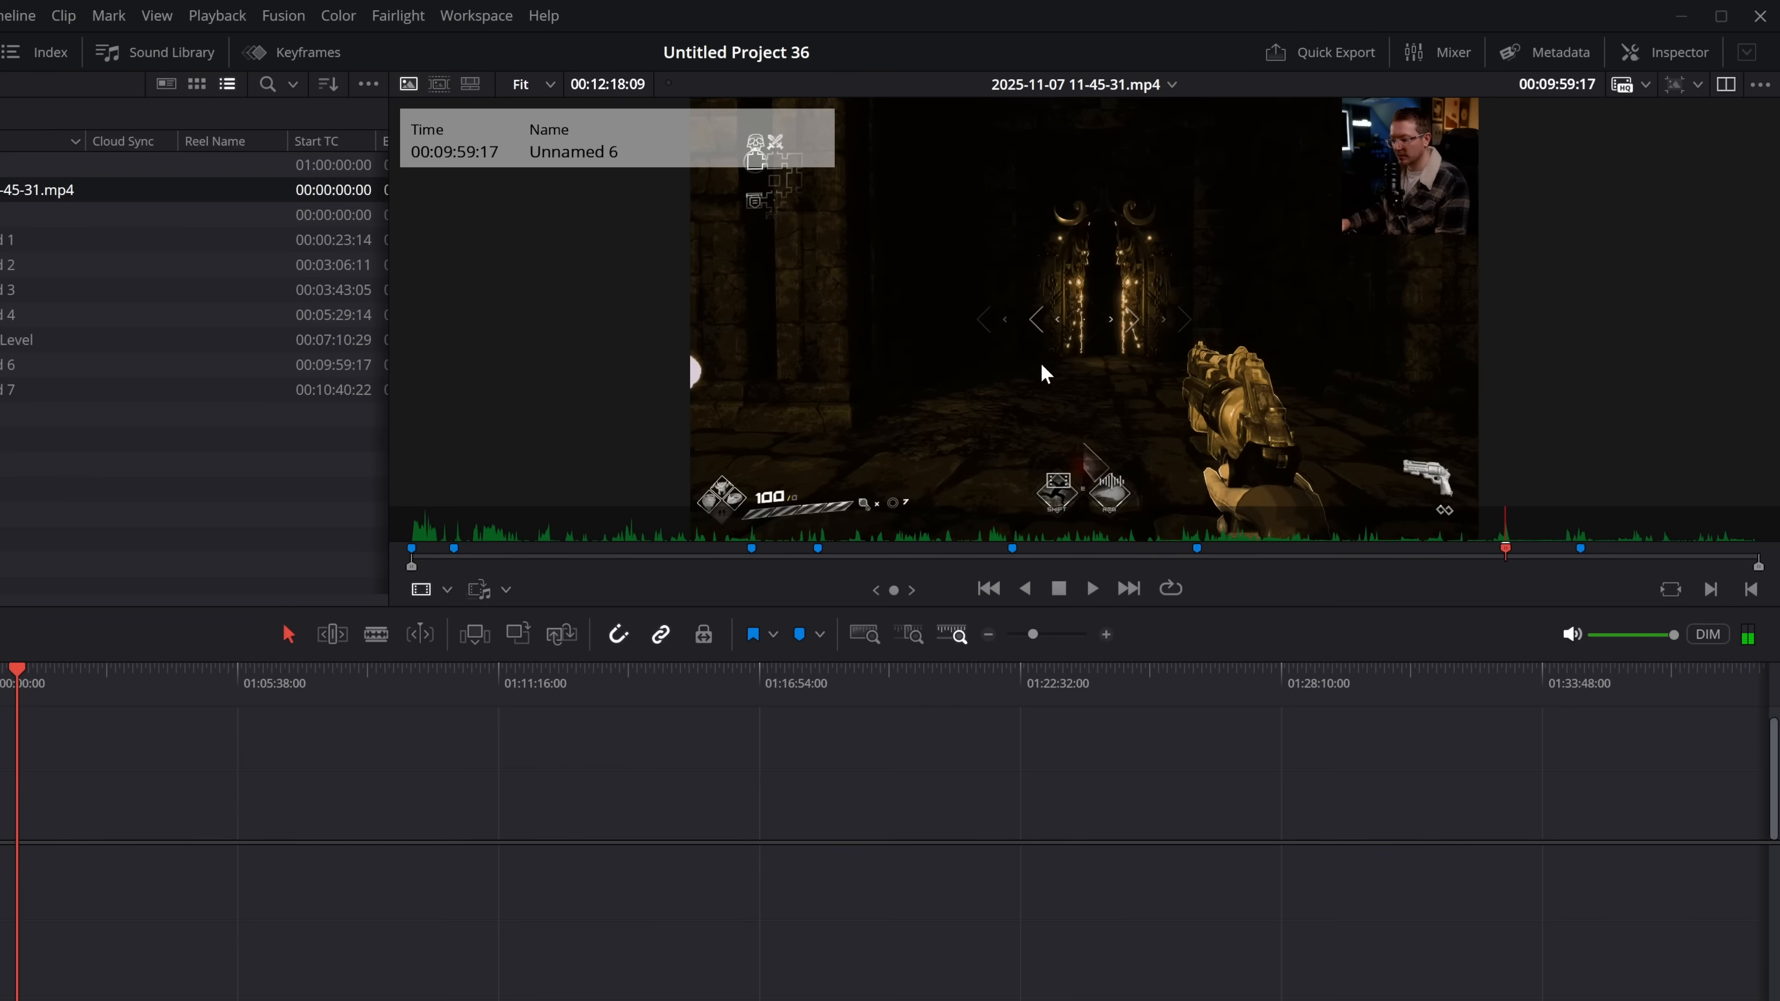
pyautogui.write('mB')
pyautogui.press('Return')
pyautogui.hotkey('shift', 'Down')
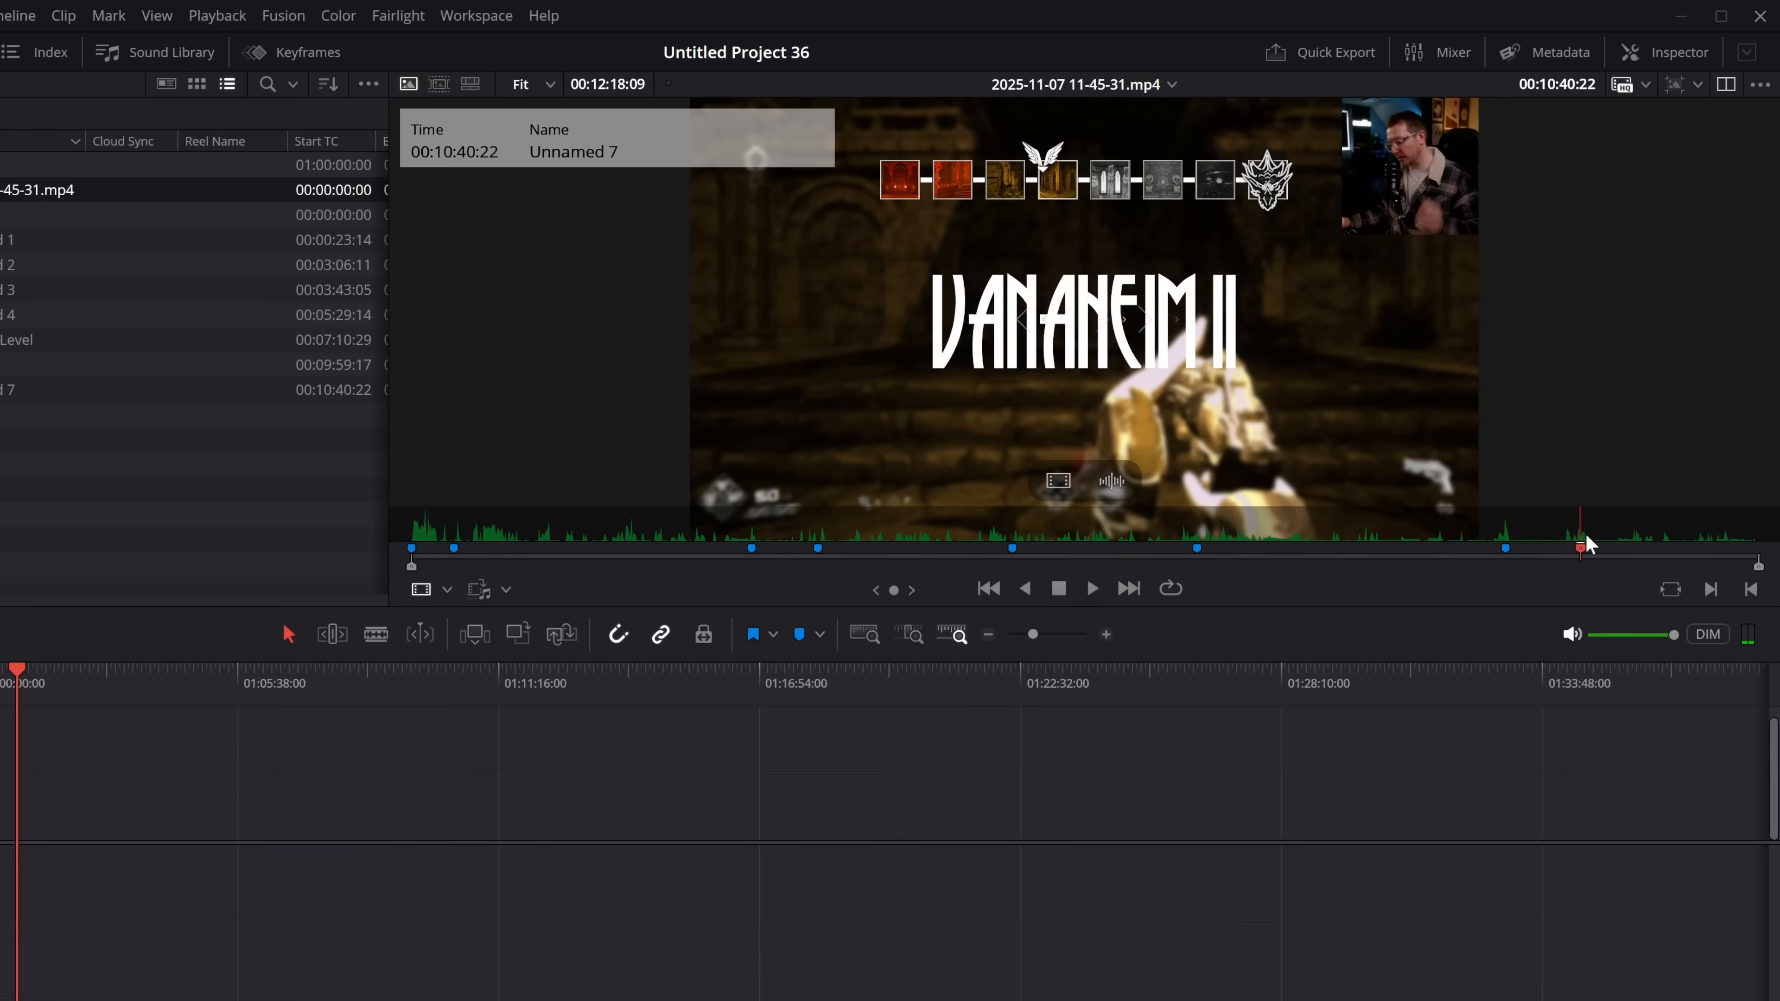
pyautogui.write('mVanaheim')
pyautogui.press('Return')
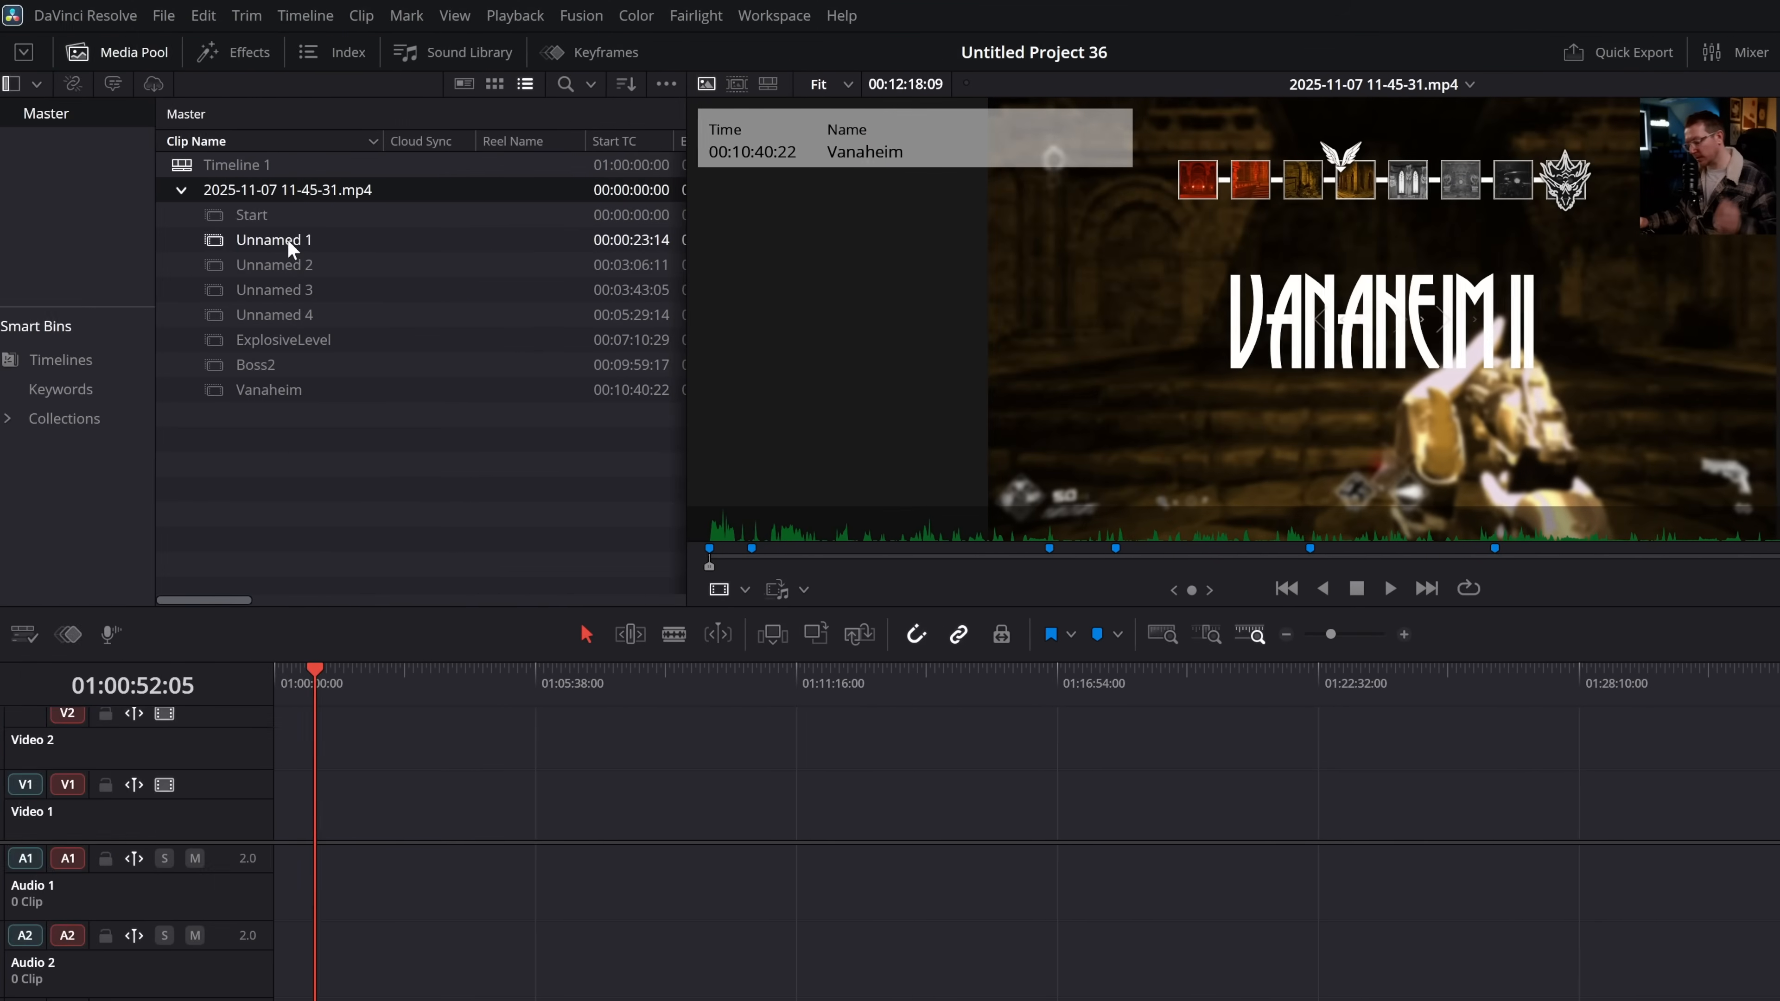
# Place all the subclips from Start to Vanaheim on Video 1 at the timeline start, and delete them from the timeline.
pyautogui.click(277, 216)
pyautogui.keyDown('shift'); pyautogui.click(273, 388); pyautogui.keyUp('shift')
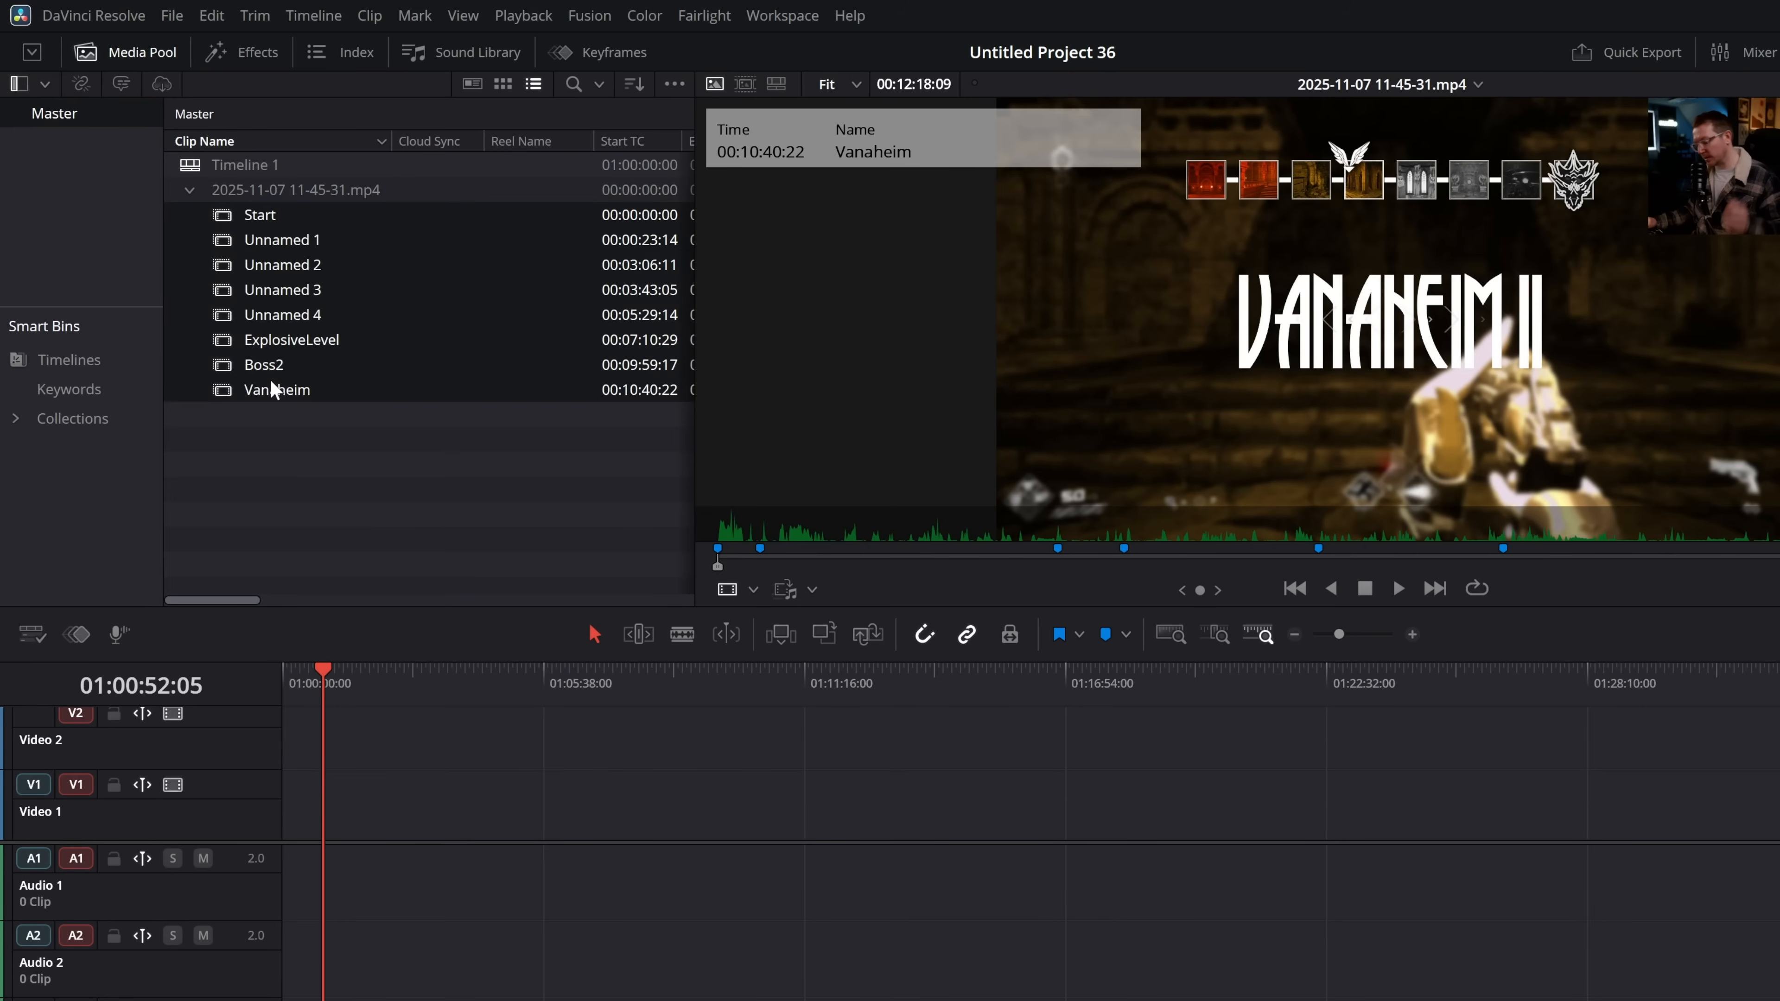
pyautogui.moveTo(289, 269)
pyautogui.mouseDown()
pyautogui.moveTo(305, 806)
pyautogui.moveTo(284, 806)
pyautogui.mouseUp()
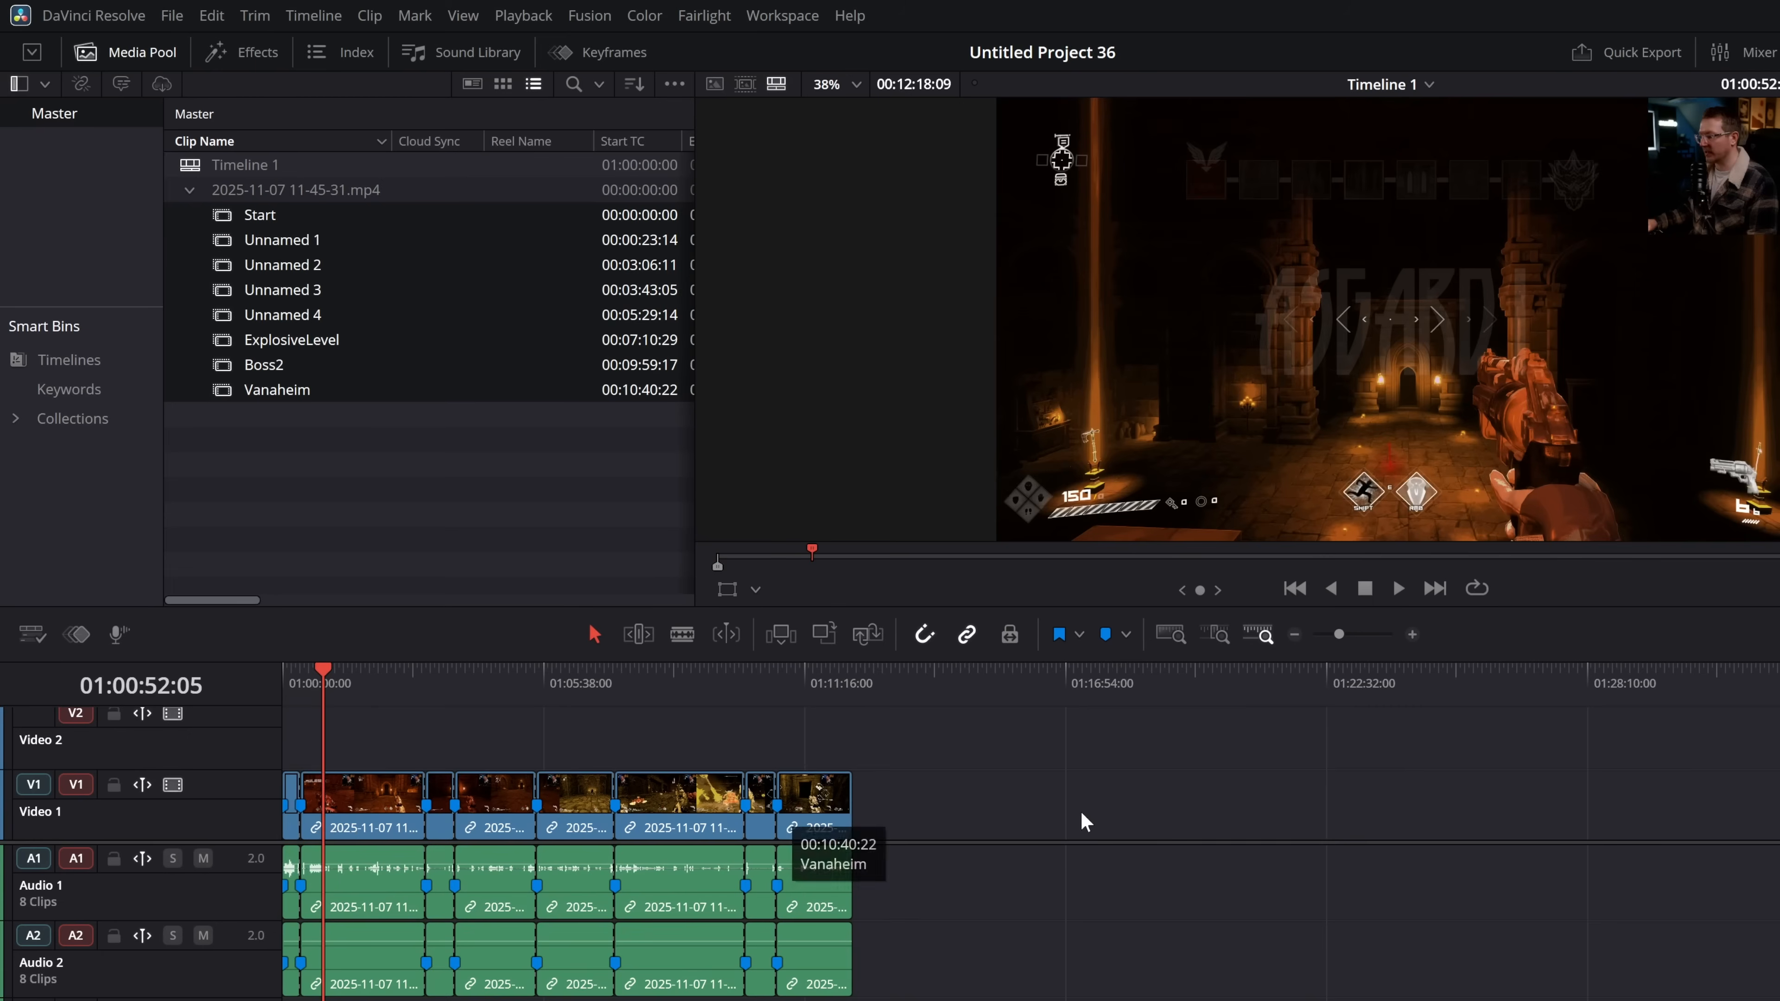
pyautogui.moveTo(1067, 997); pyautogui.dragTo(261, 750)
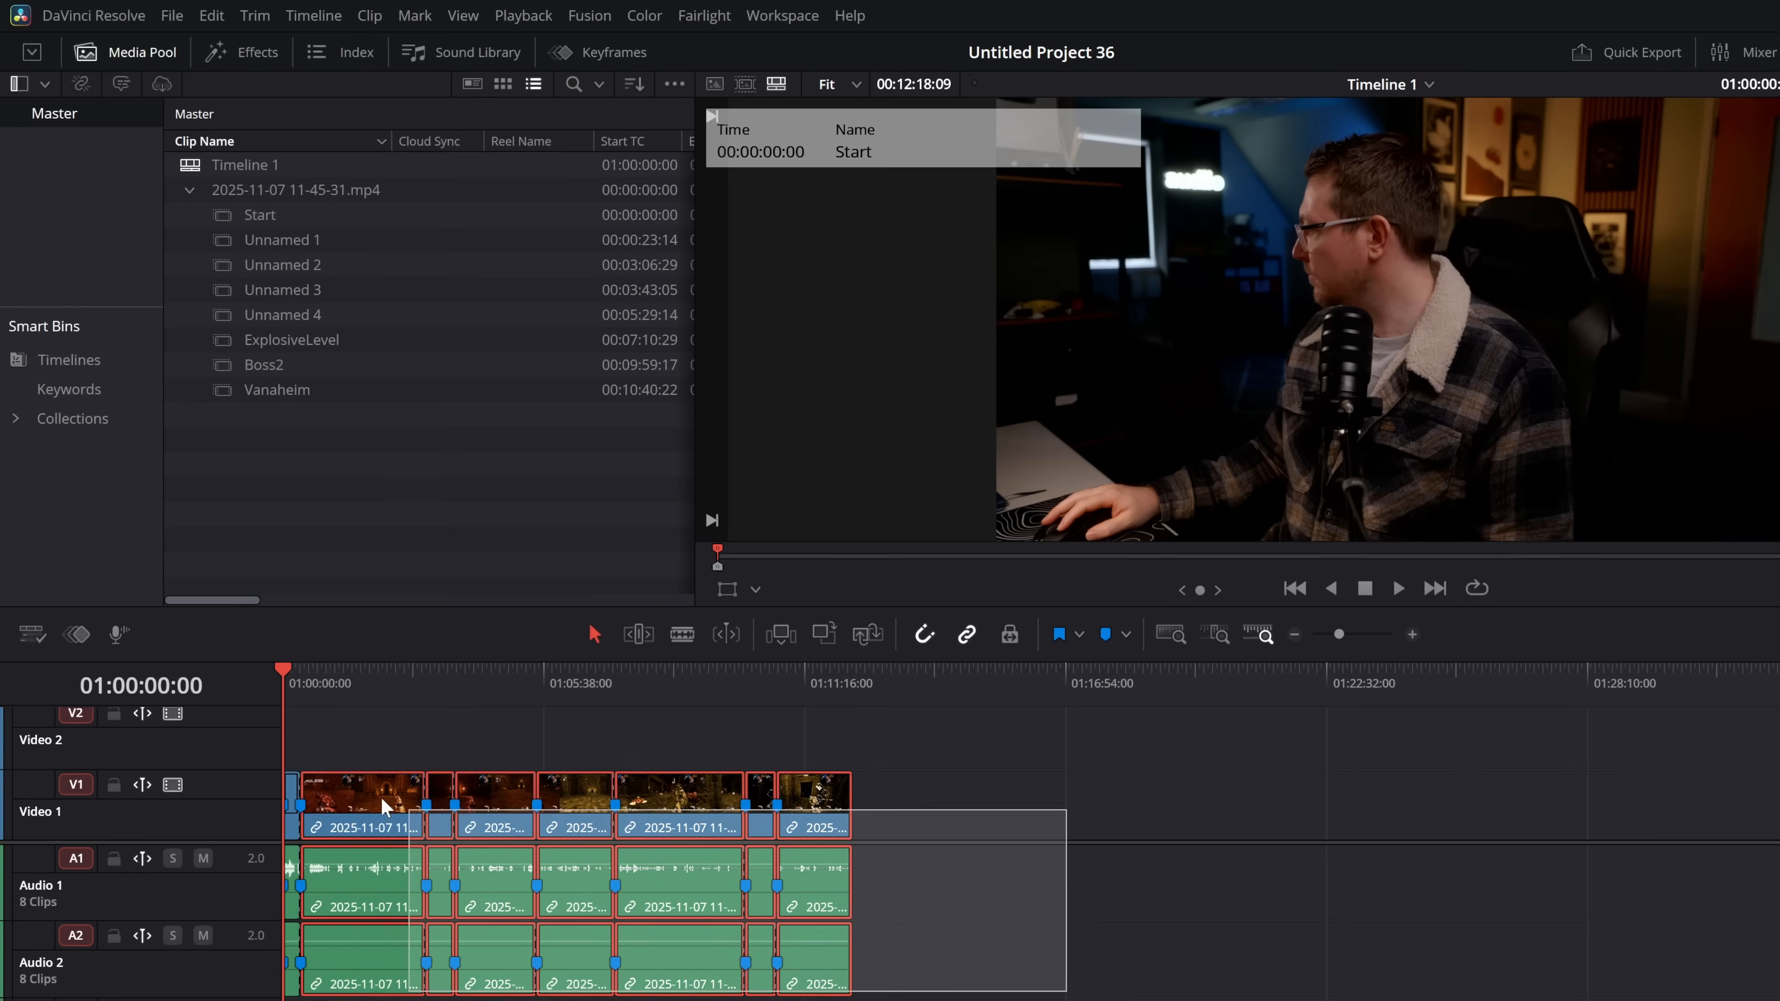
pyautogui.press('Delete')
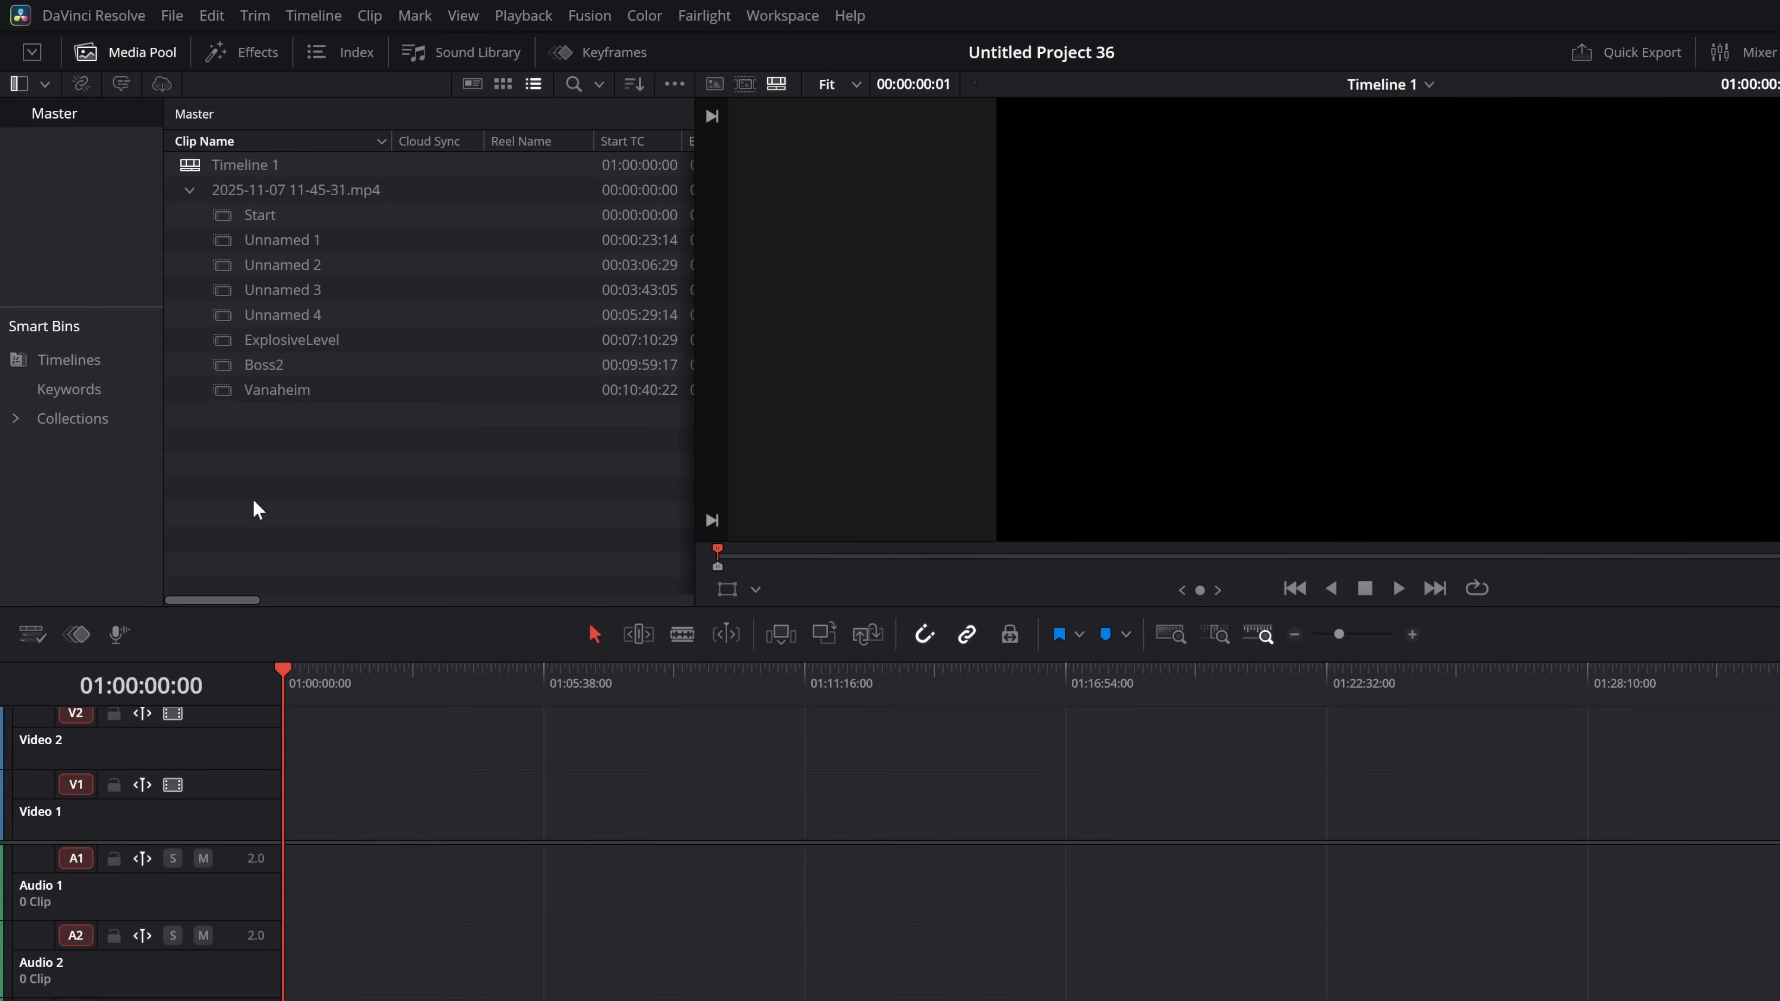
# Reopen the recording in the source viewer and extend the Unnamed 2 marker into a duration marker ending near 00:03:34:28.
pyautogui.doubleClick(324, 186)
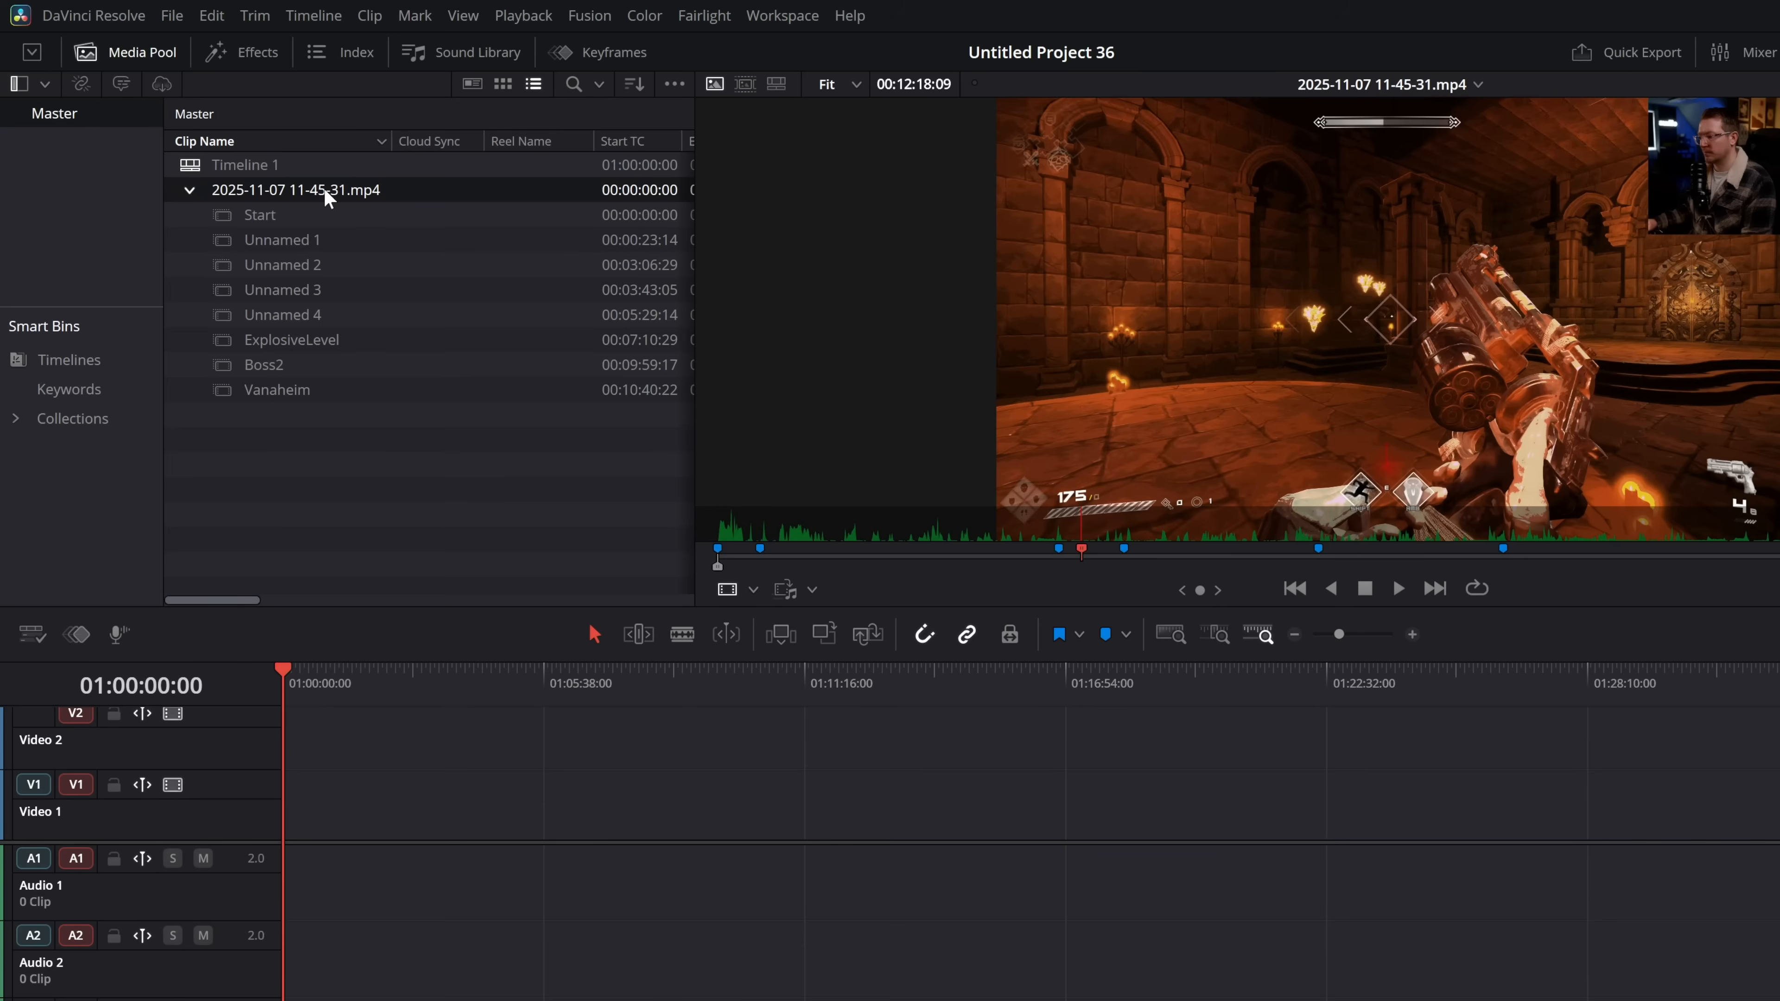
pyautogui.click(1056, 551)
pyautogui.moveTo(1075, 551); pyautogui.dragTo(1079, 551)
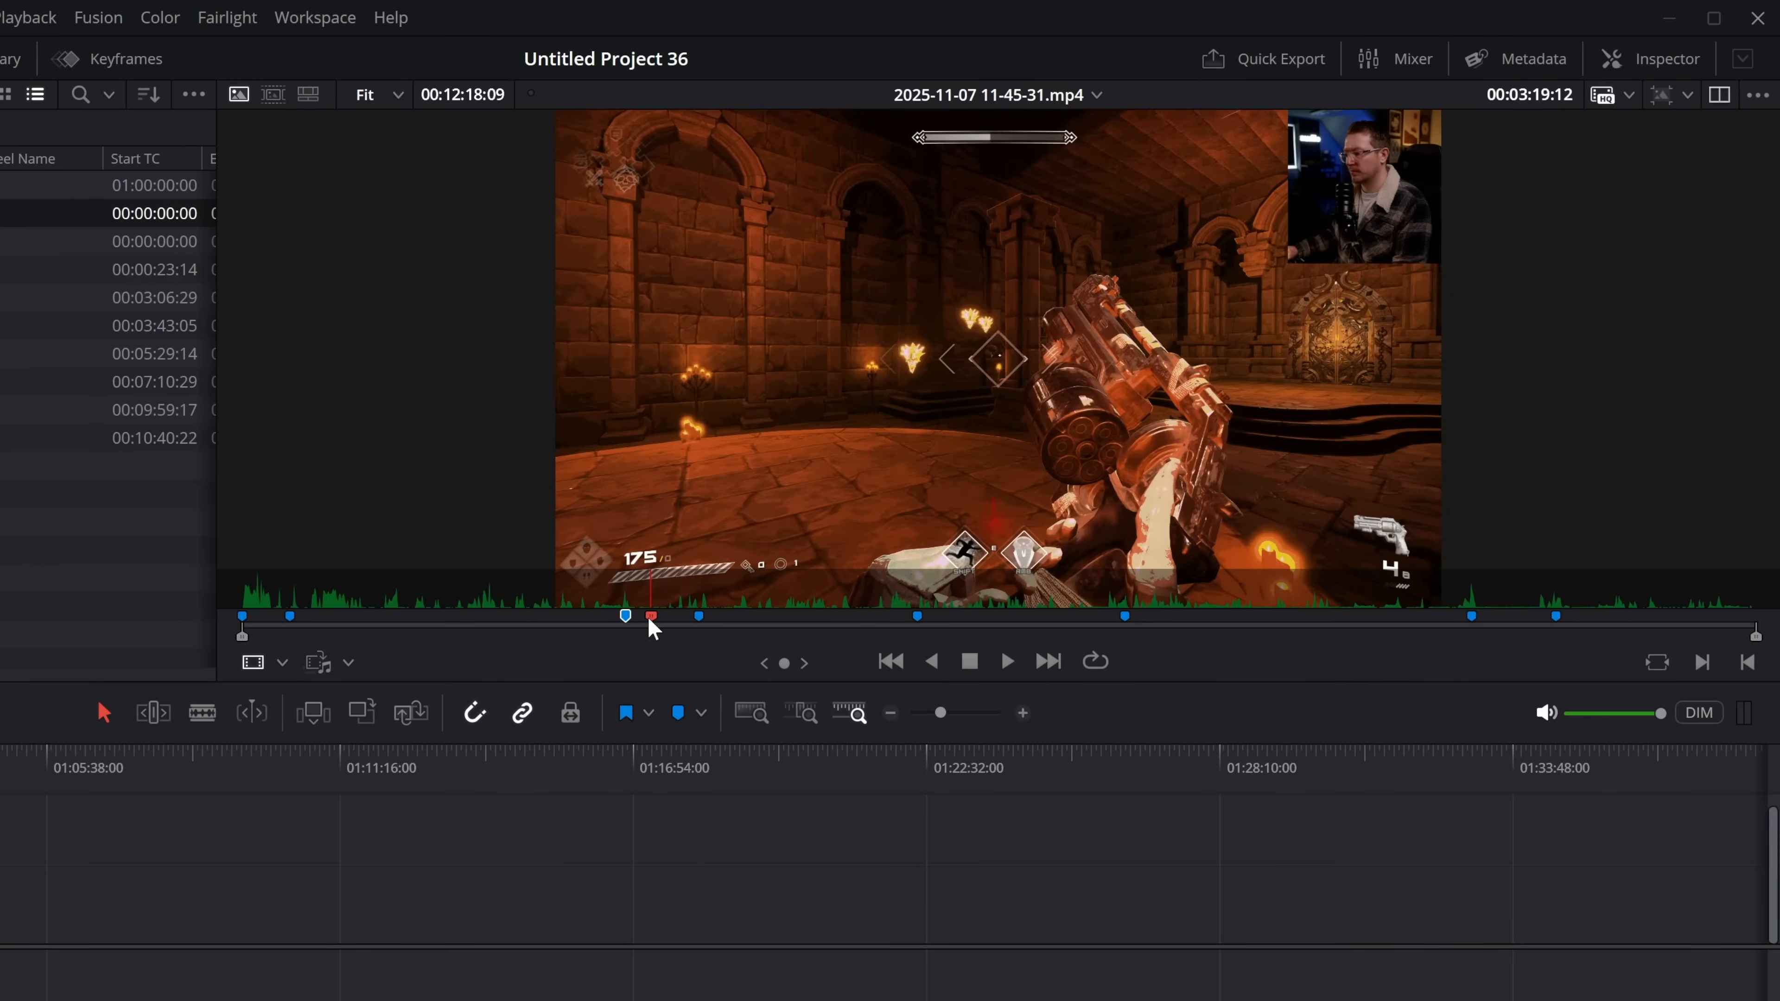
pyautogui.moveTo(656, 621); pyautogui.dragTo(683, 621)
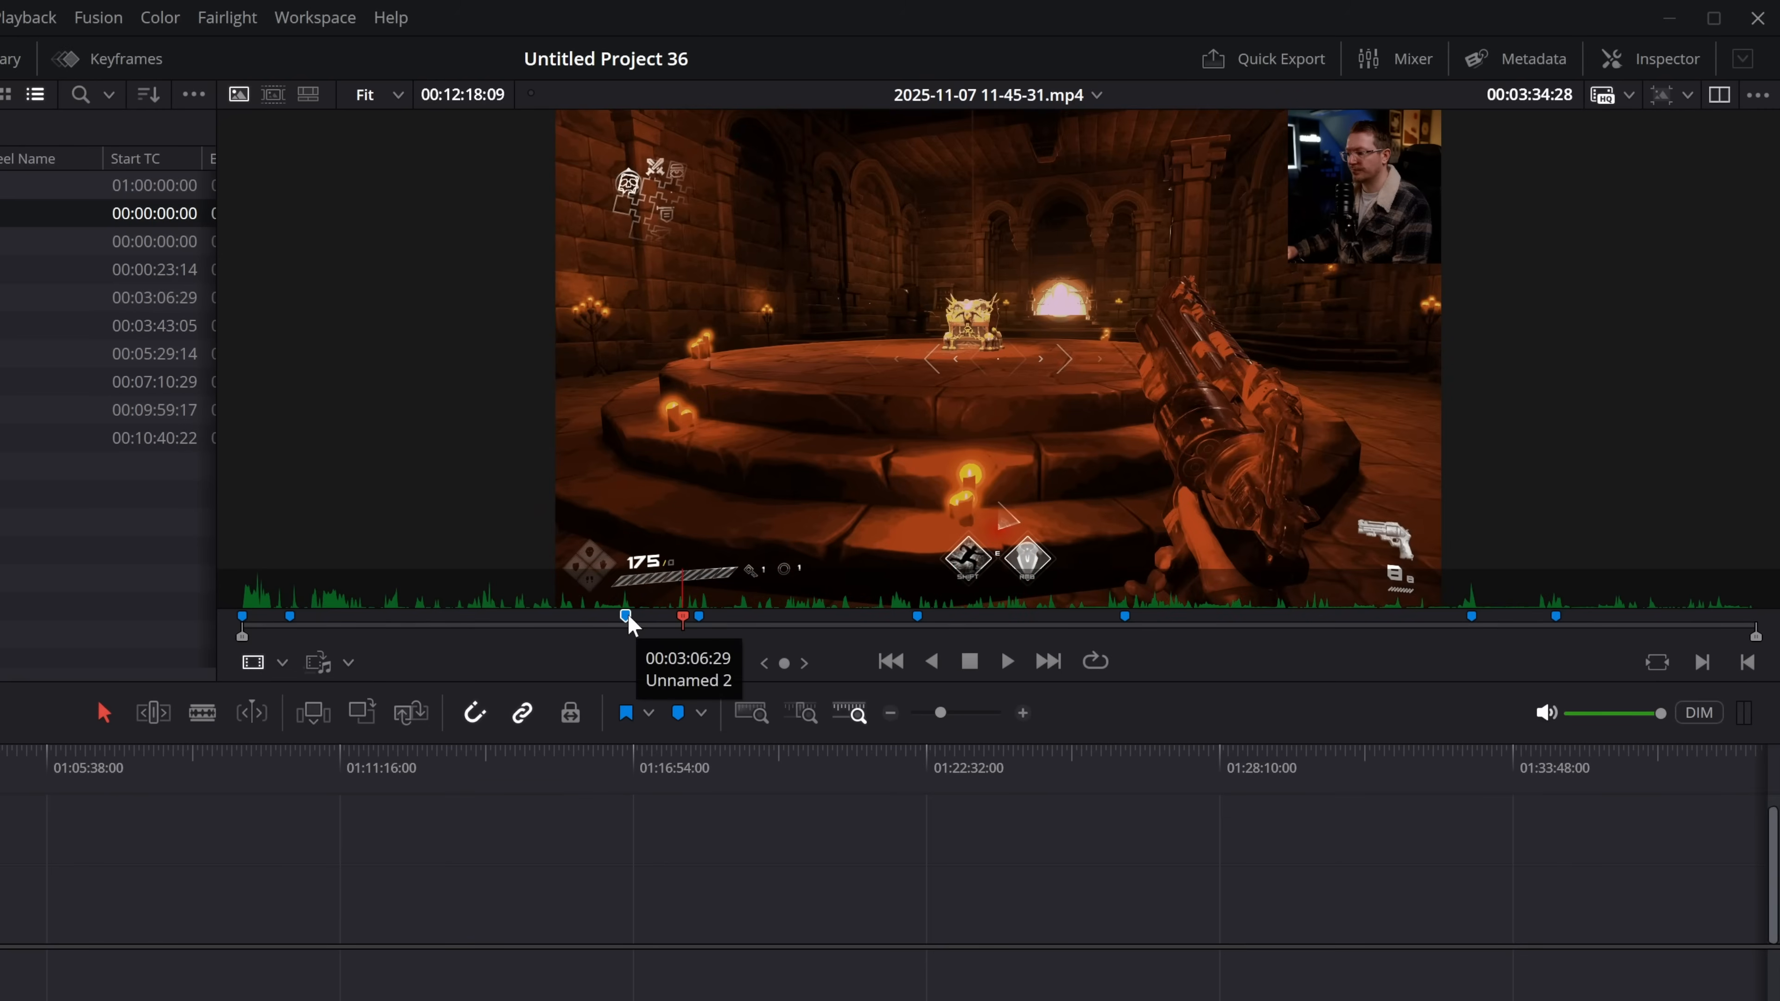
pyautogui.moveTo(627, 617); pyautogui.dragTo(640, 618)
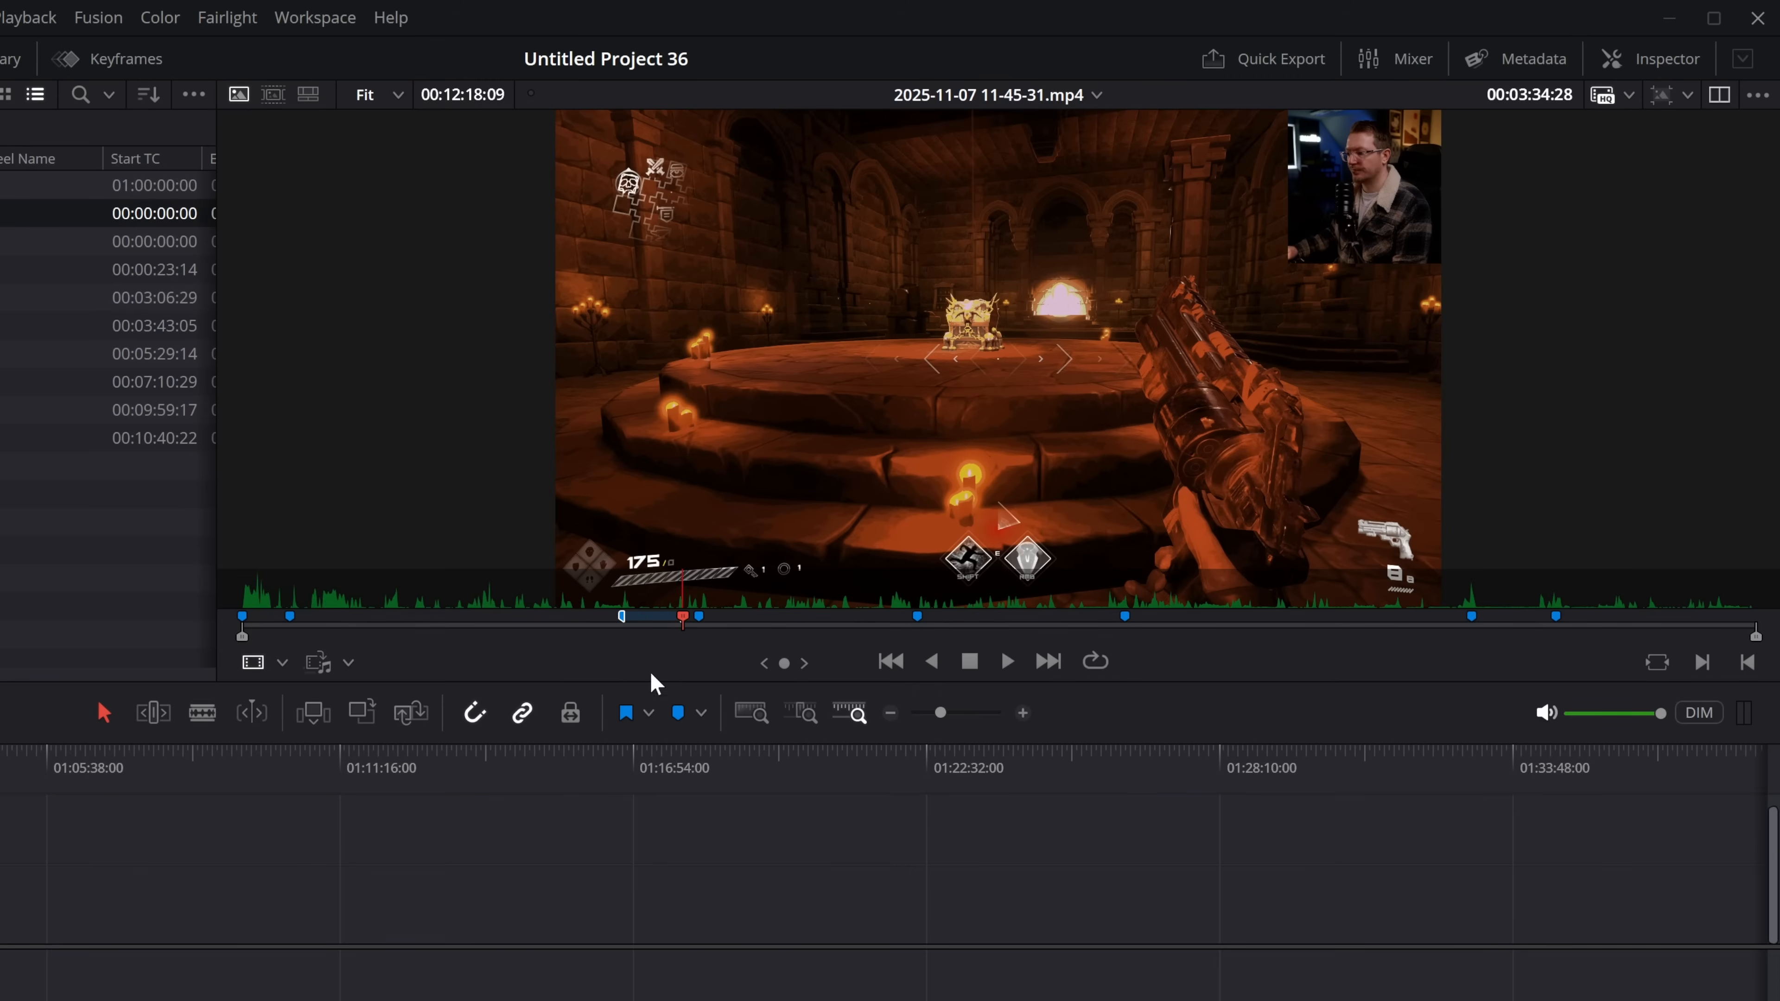
pyautogui.click(88, 471)
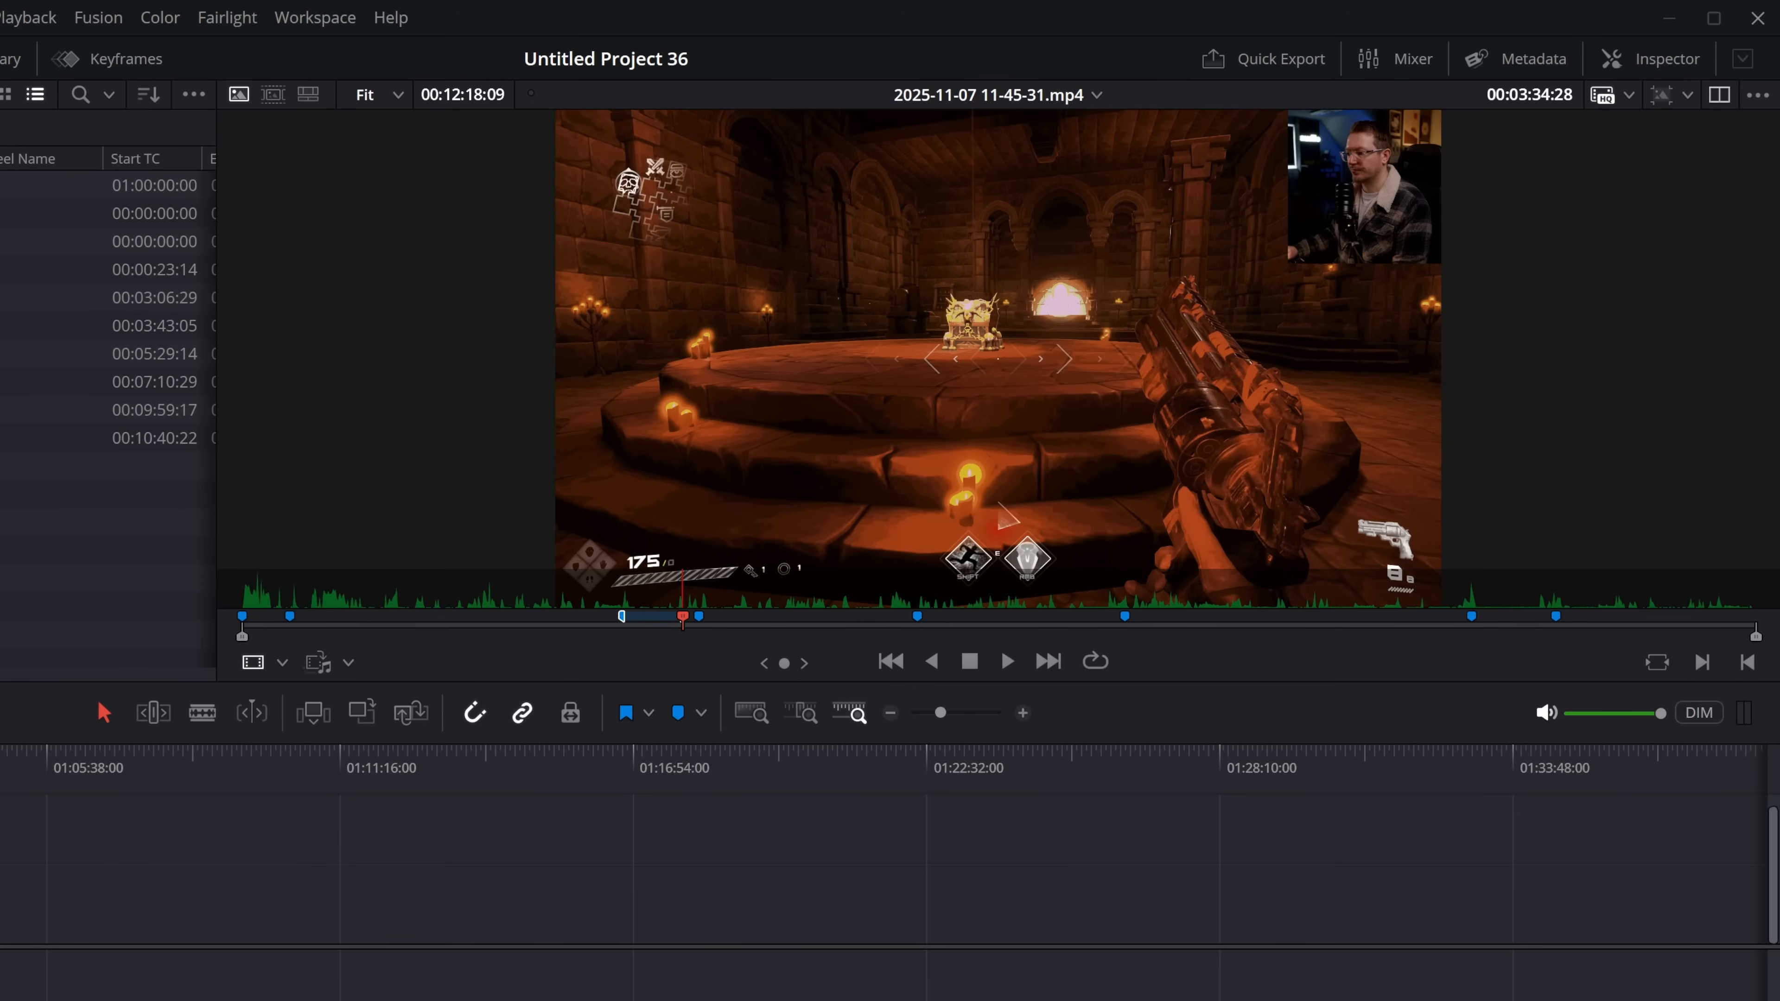
# Rename the duration marker at 00:03:06:29 as Boss1.
pyautogui.doubleClick(652, 616)
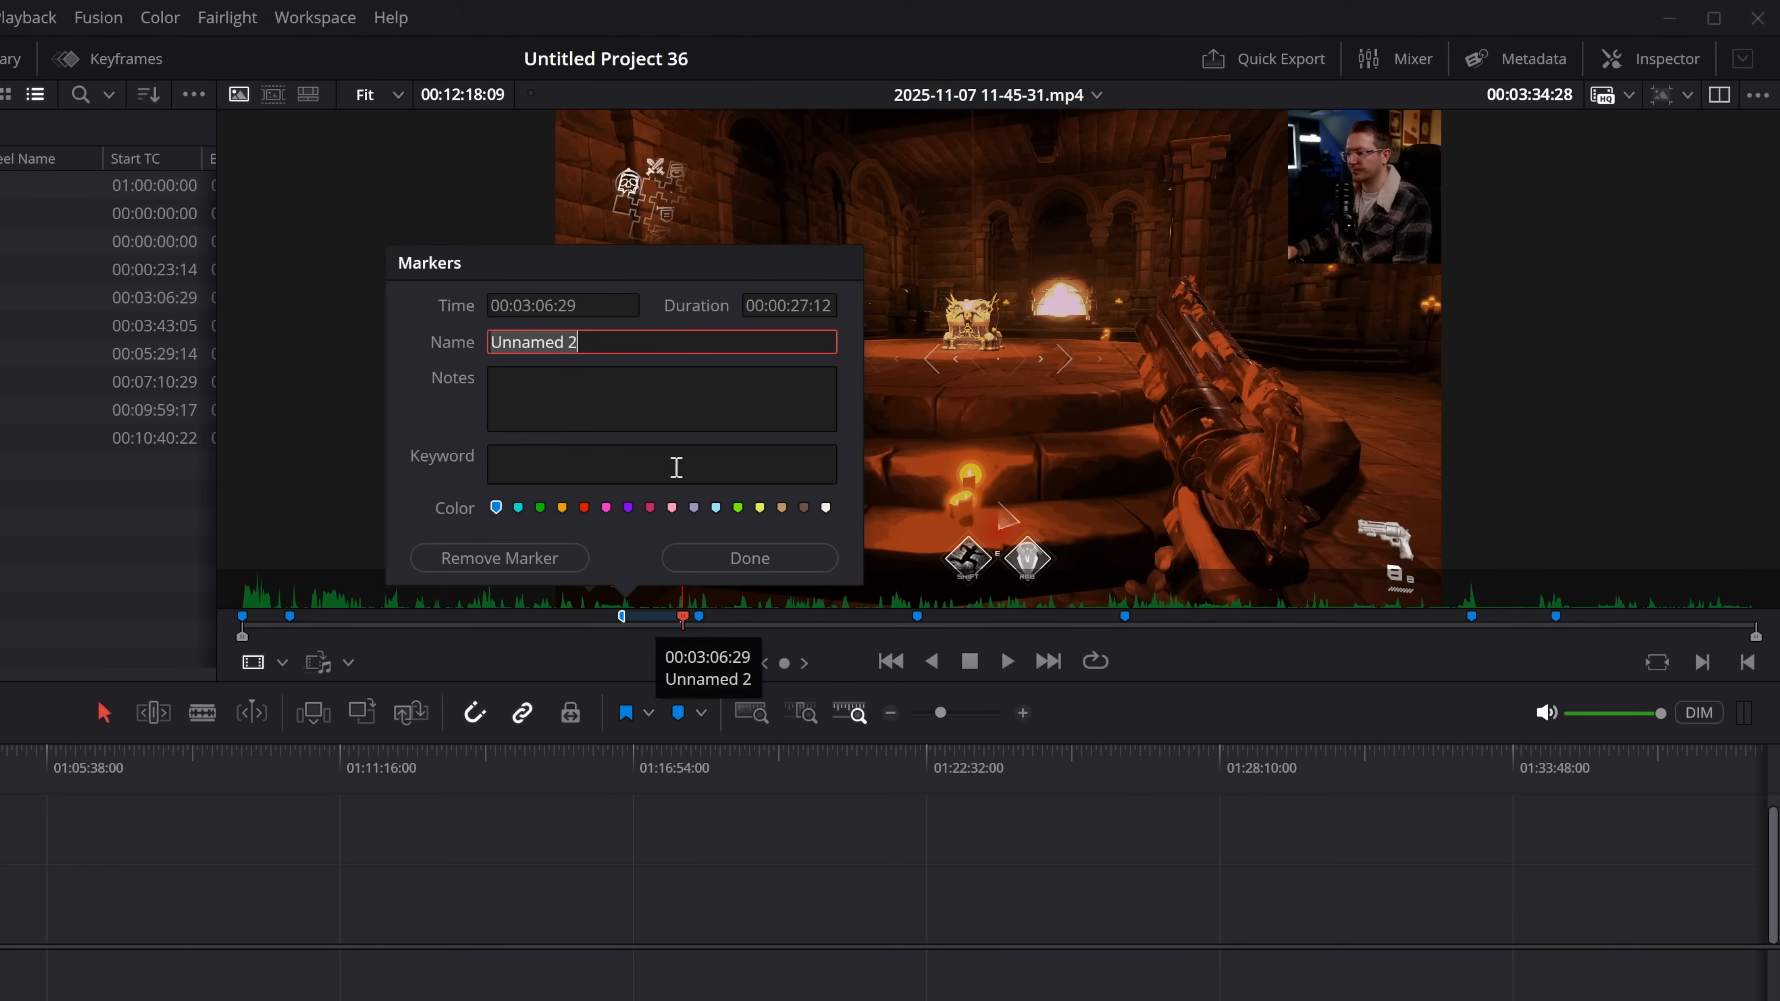
pyautogui.write('Boss1')
pyautogui.press('Return')
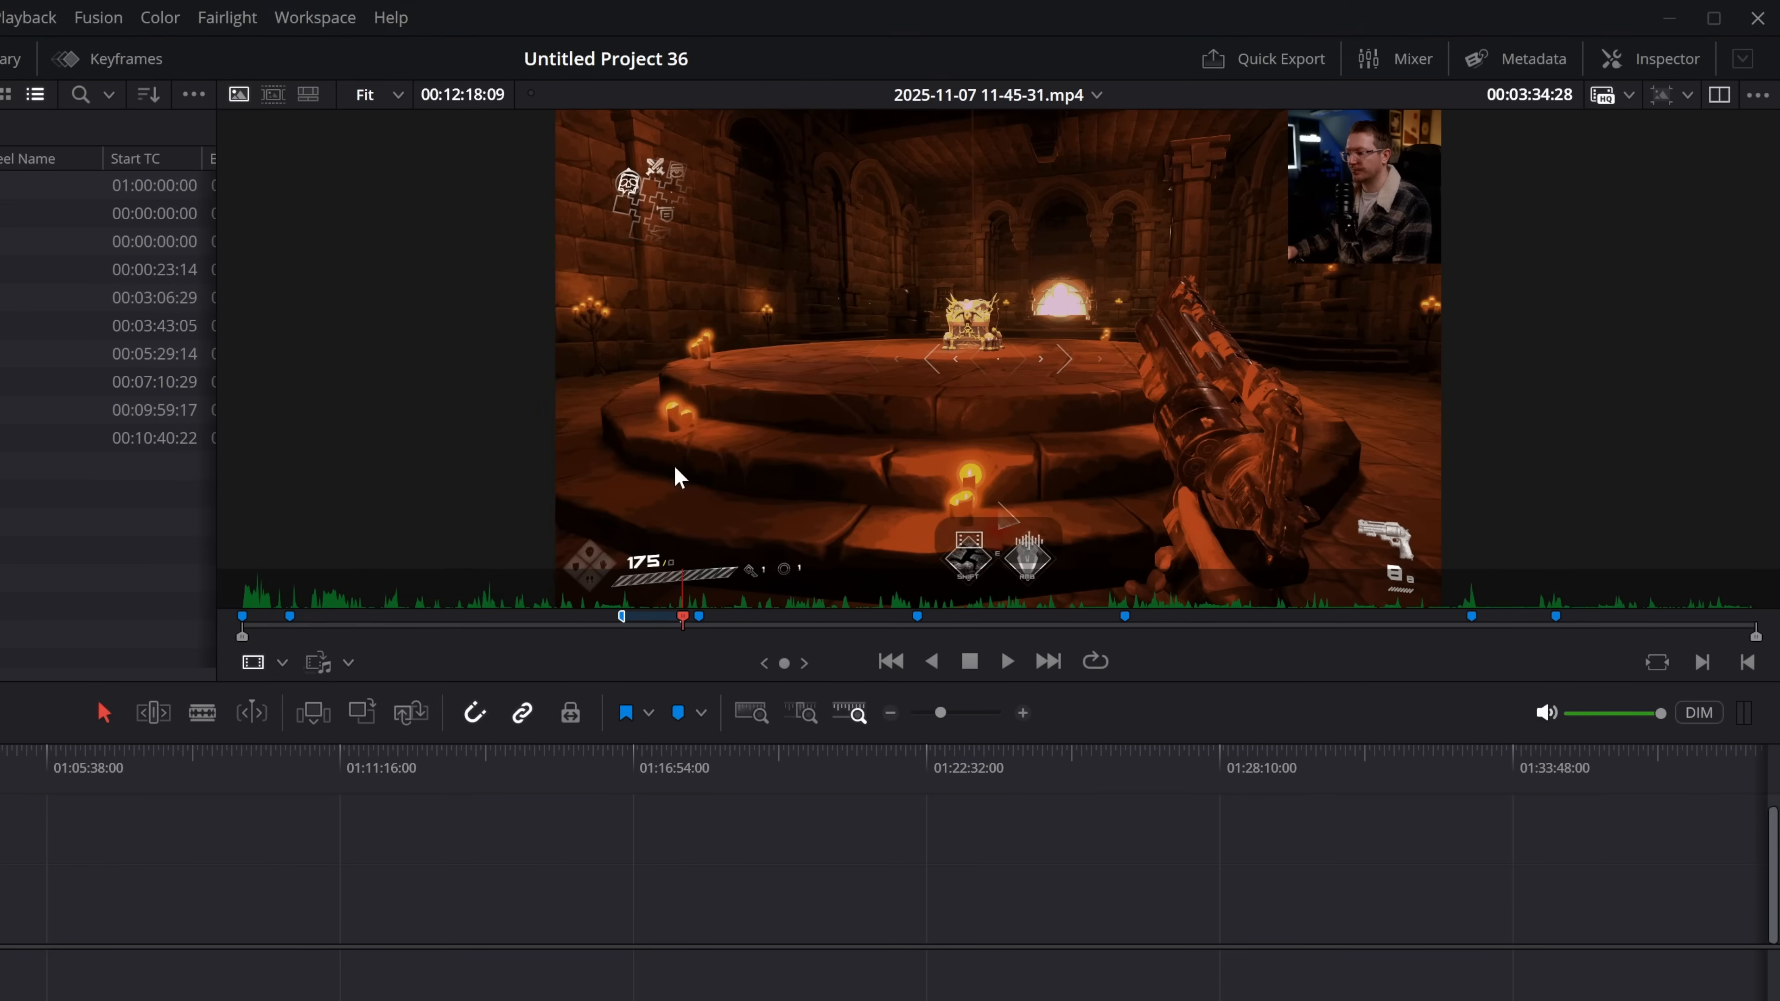
# Place the Boss1 subclip on Video 1 at the timeline start, and add the complete set of subclips to that track.
pyautogui.moveTo(231, 226); pyautogui.dragTo(246, 713)
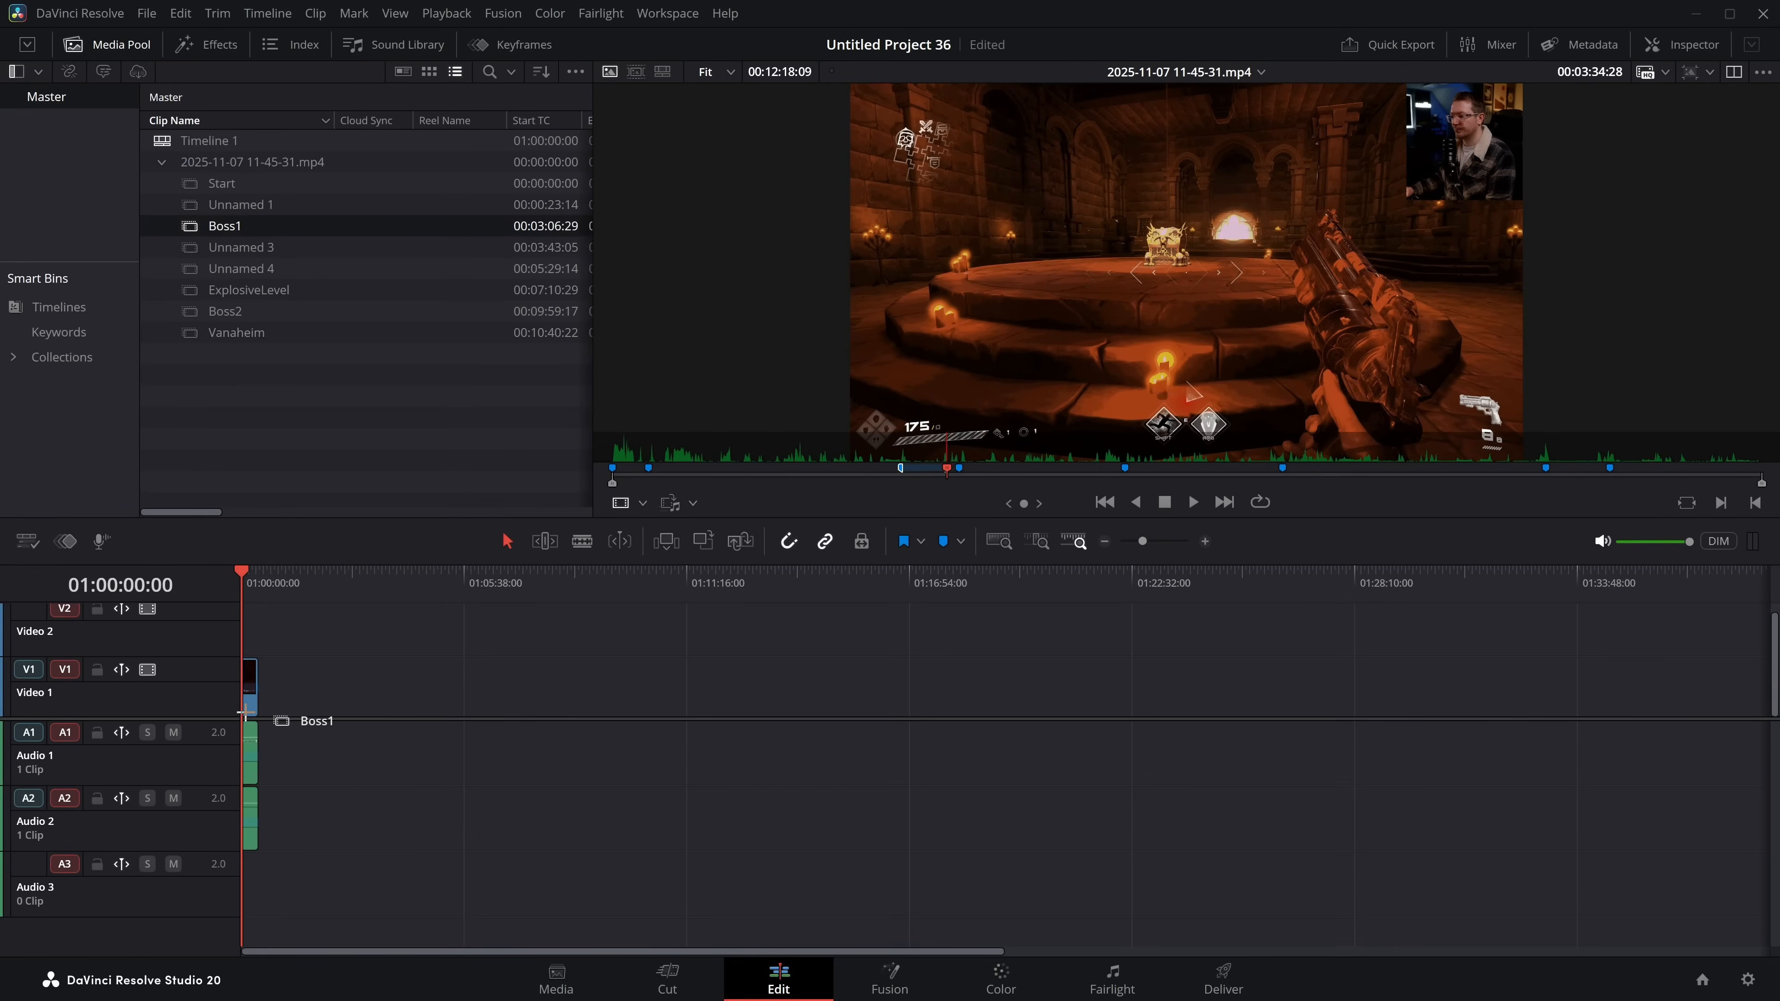
pyautogui.moveTo(293, 404); pyautogui.dragTo(242, 712)
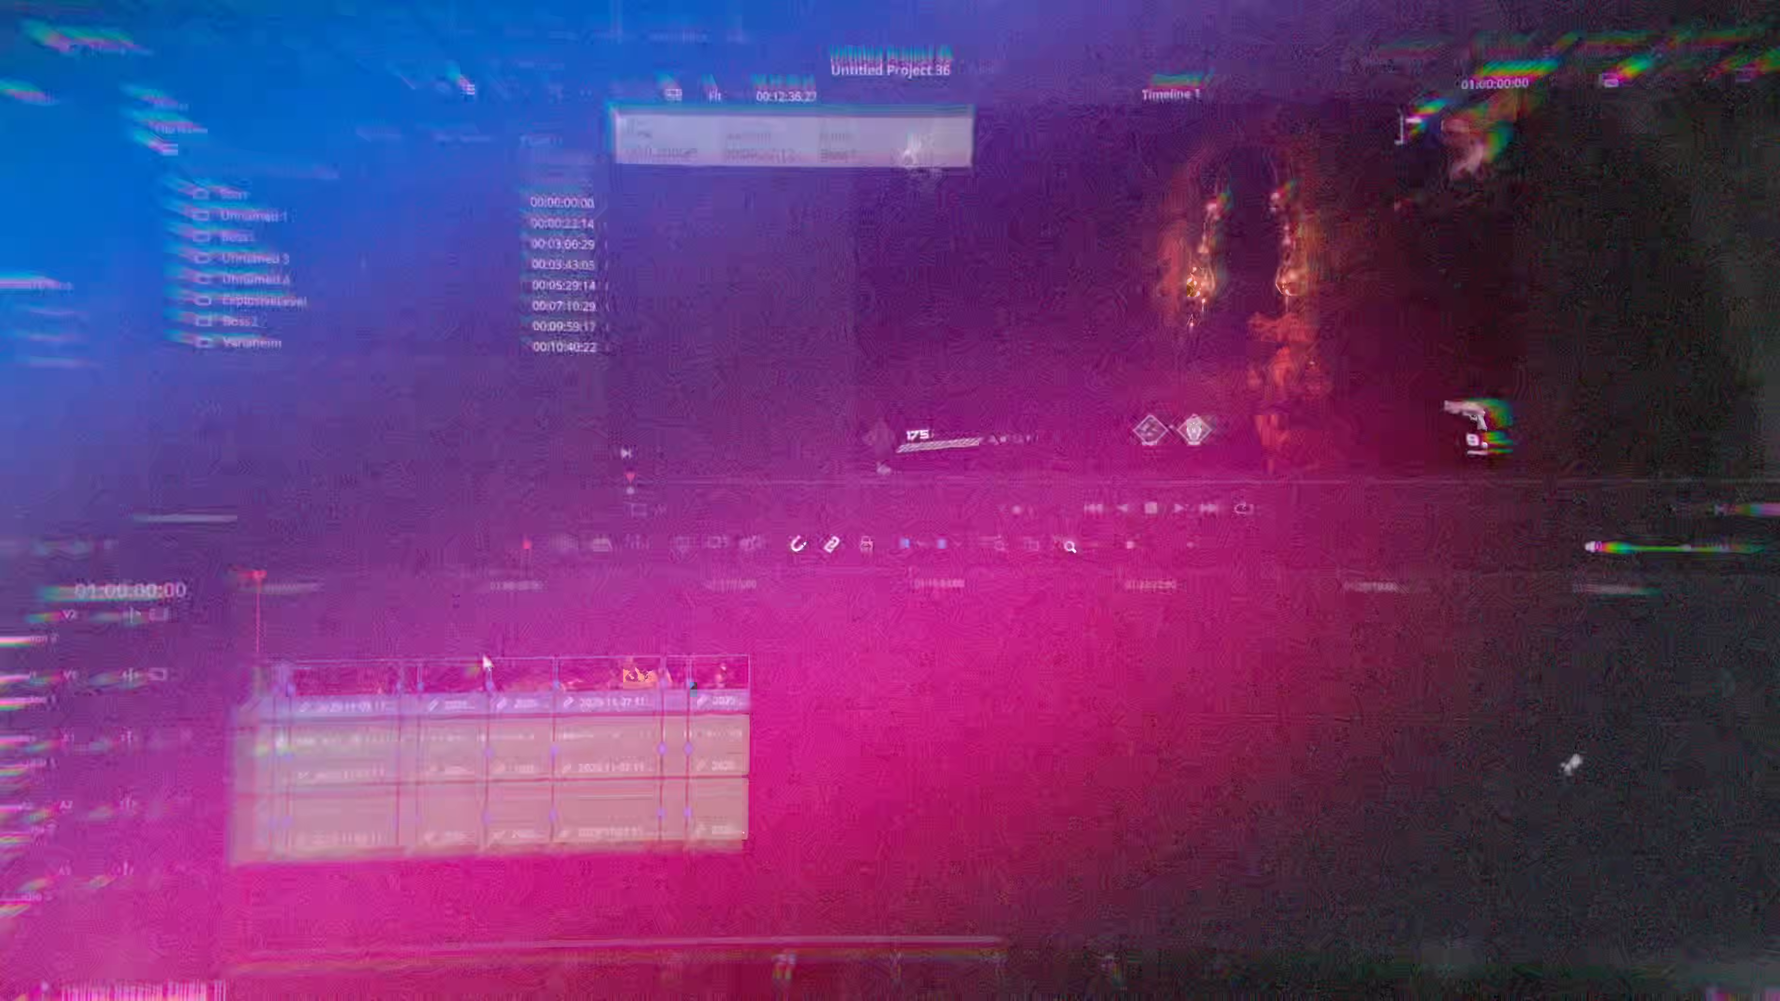